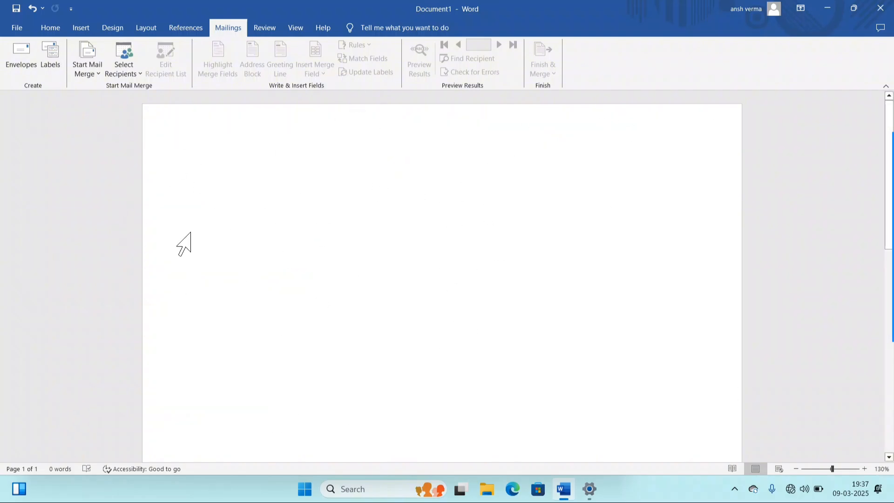
- Start a new envelope and delete the old return address text
click(16, 59)
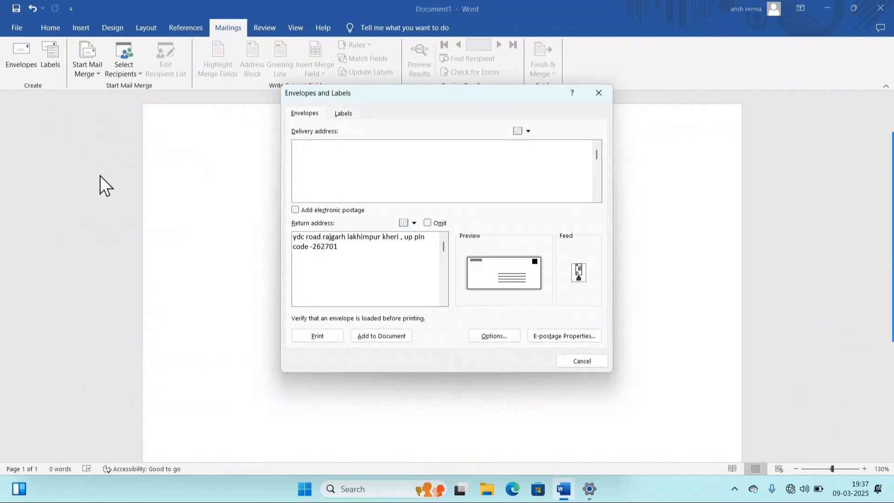
drag(370, 250, 280, 224)
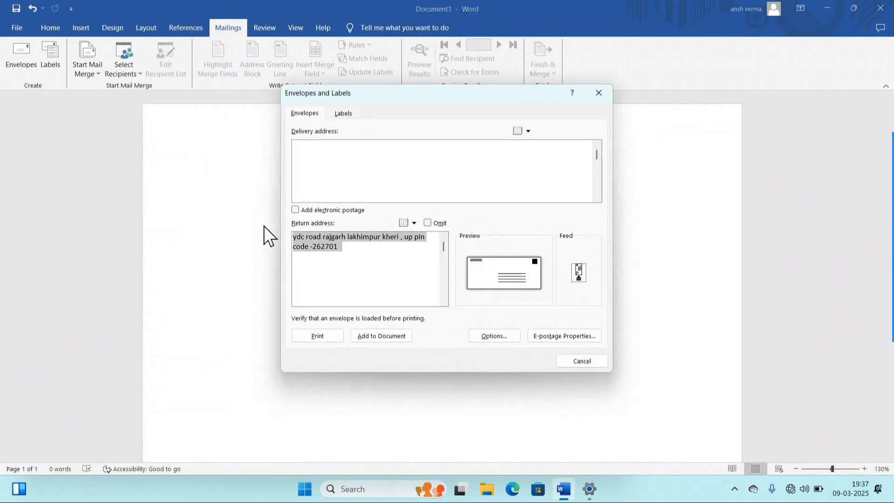
key(Delete)
- Enter the recipient's delivery address with its pin code and begin the return address
click(305, 141)
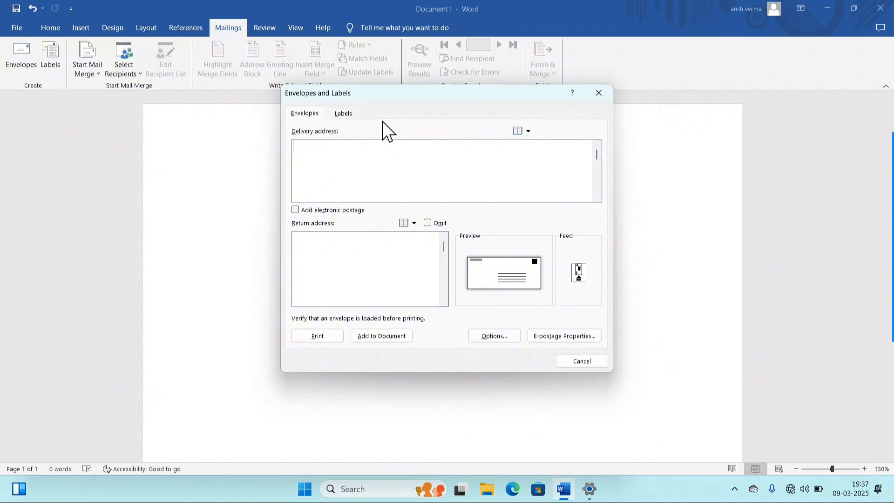
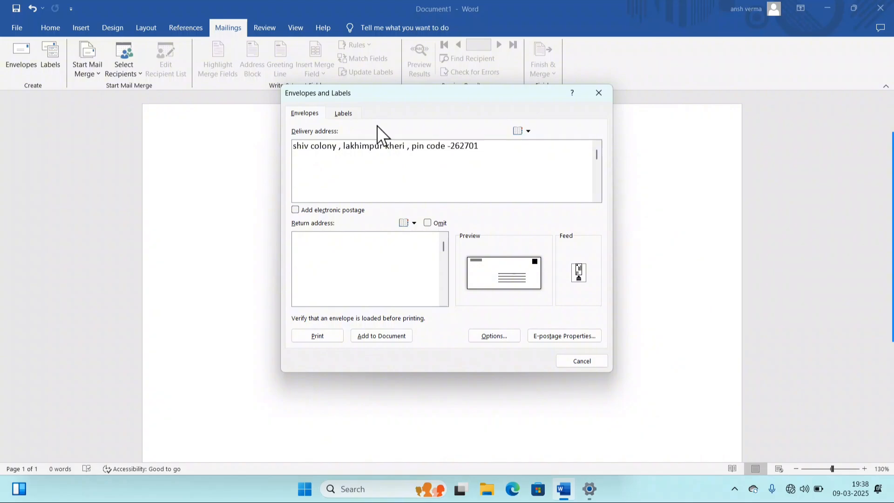
click(302, 249)
text(yd)
- Finish the sender's return address and correct the last digit of its pin code
click(485, 144)
drag(485, 144, 305, 155)
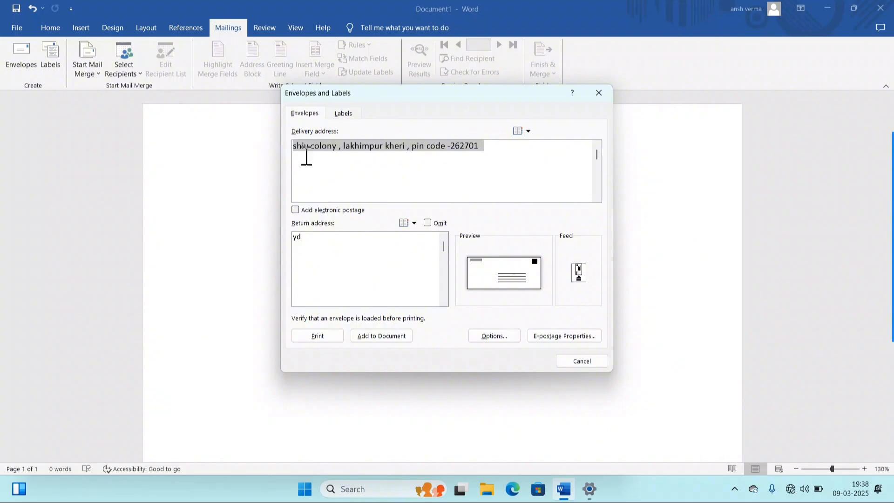
click(319, 237)
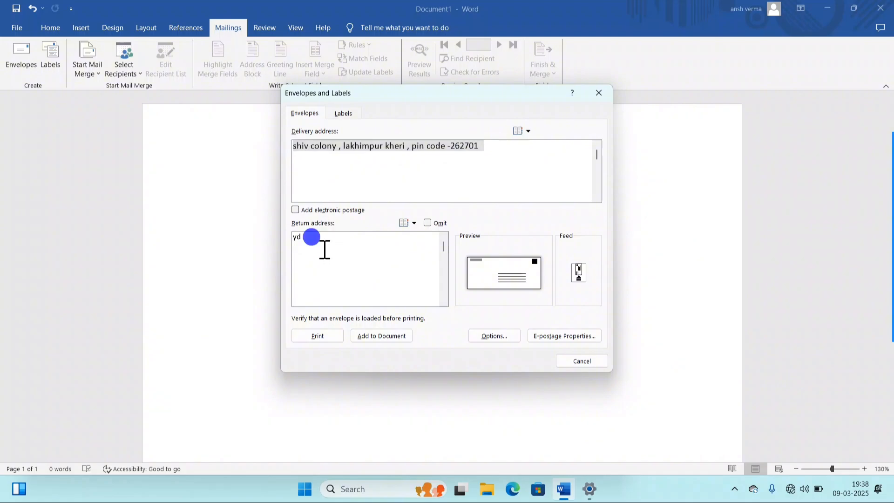
click(328, 232)
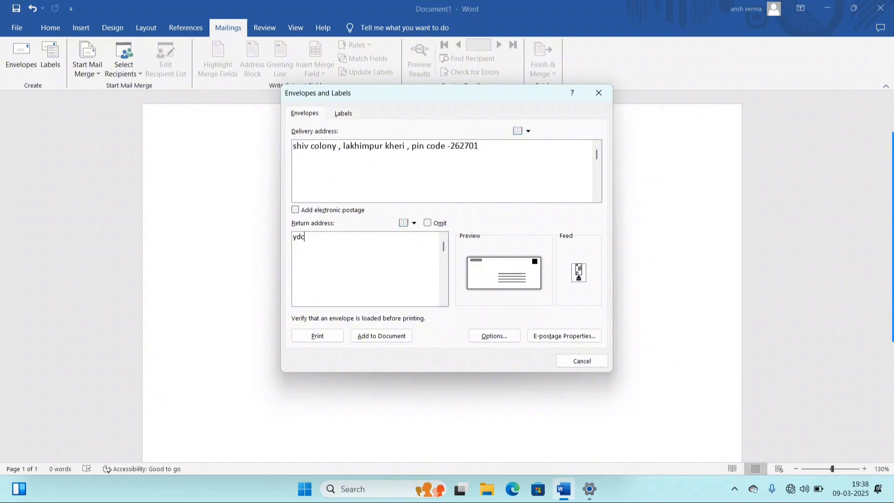
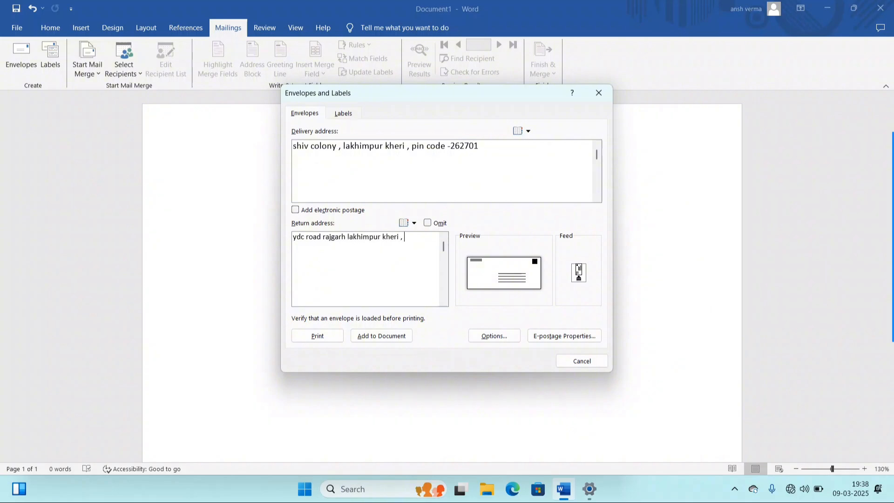
- In Envelope Options, give the delivery address the Arial Black font at size 16
click(507, 257)
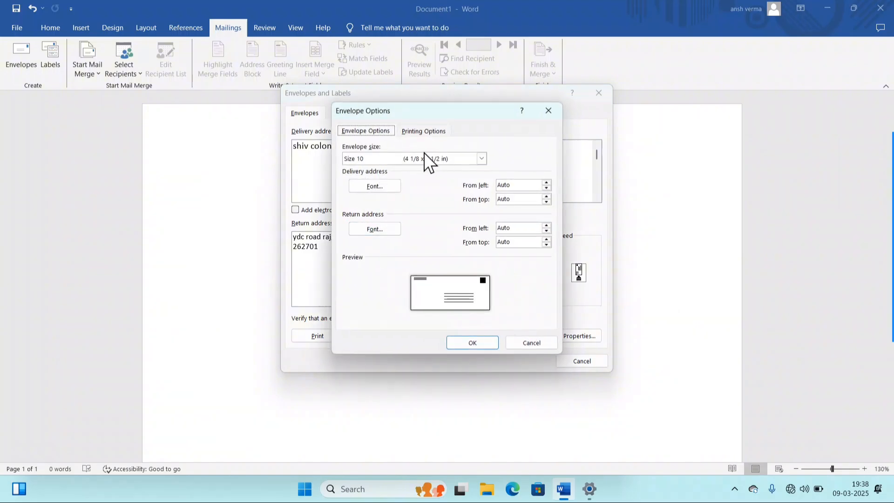
click(384, 186)
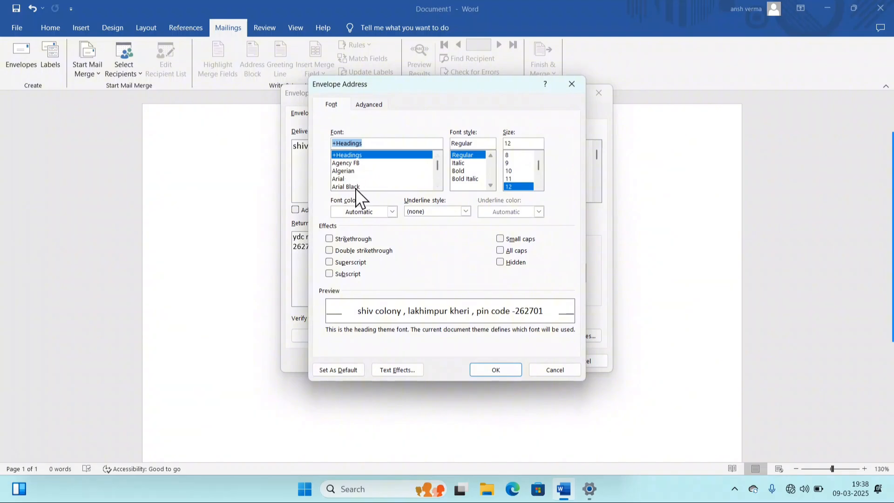
click(356, 186)
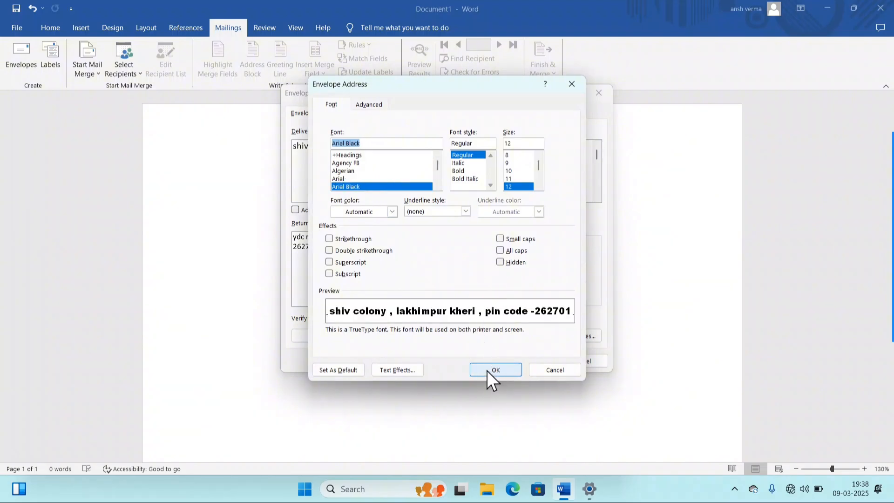
click(538, 187)
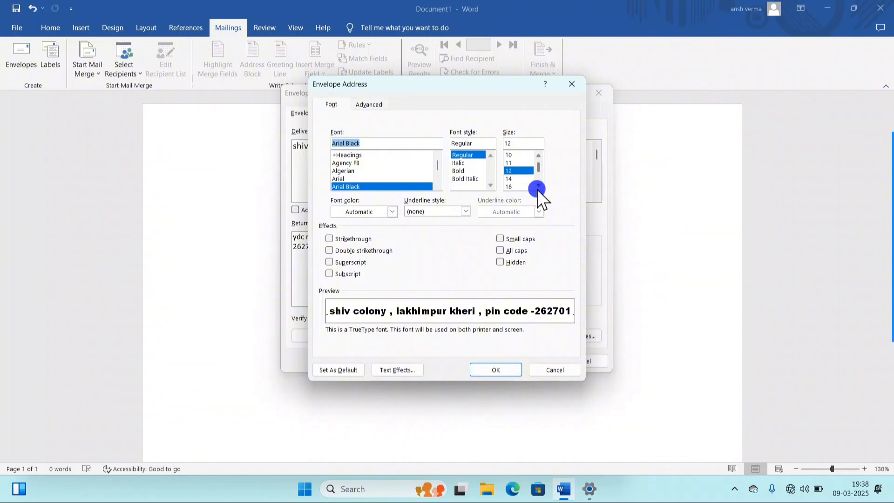
double_click(538, 186)
click(515, 178)
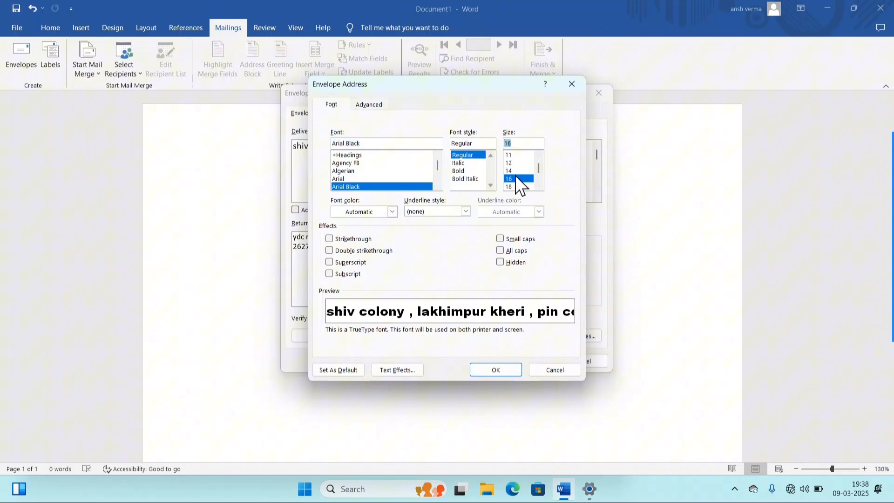
click(490, 366)
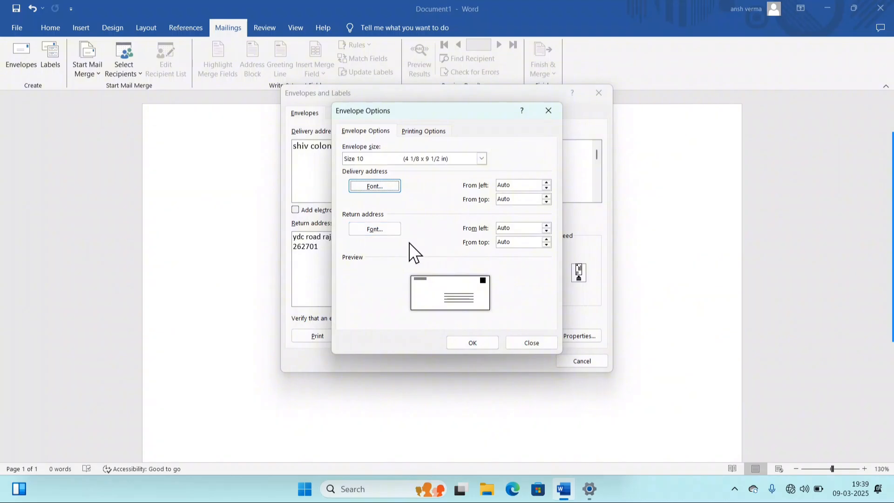
- Format the return address as red, bold Arial Black at size 12 and apply the envelope options
click(381, 225)
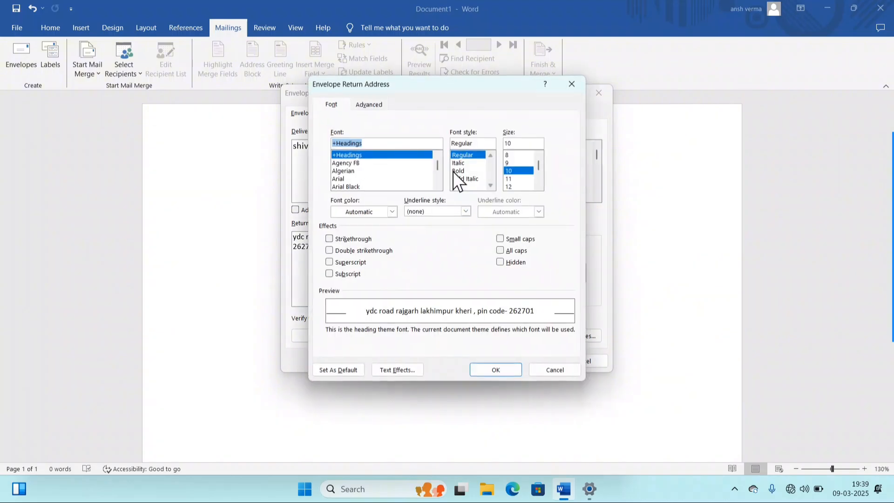
click(356, 186)
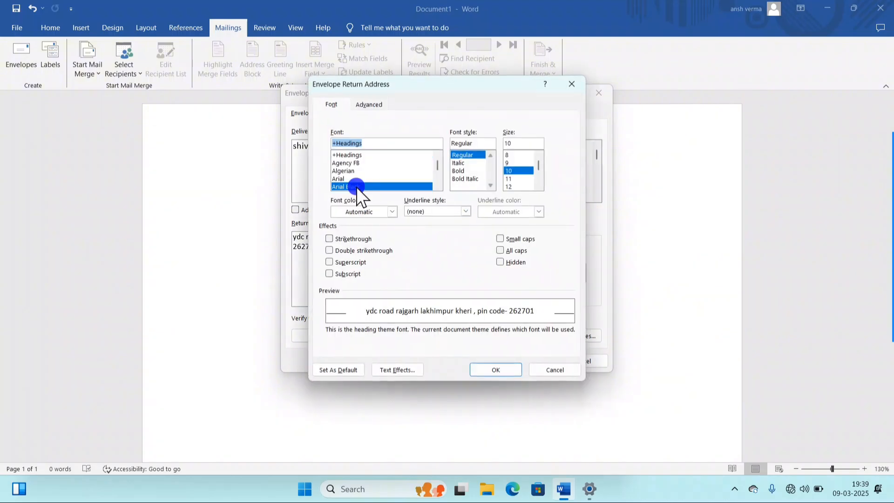
click(466, 172)
click(513, 184)
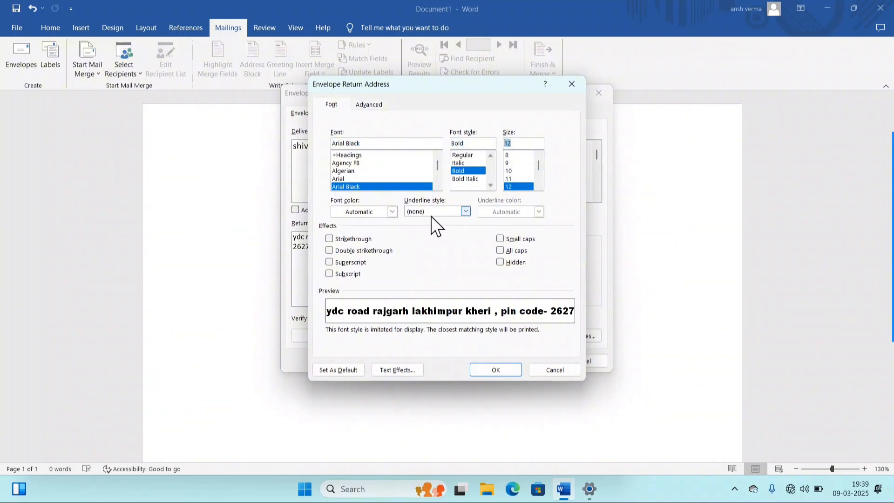
click(375, 214)
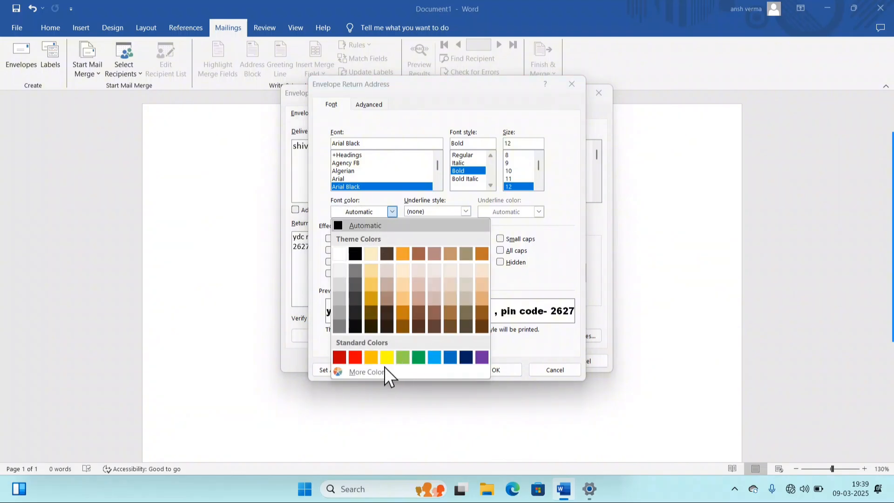
click(355, 357)
click(488, 370)
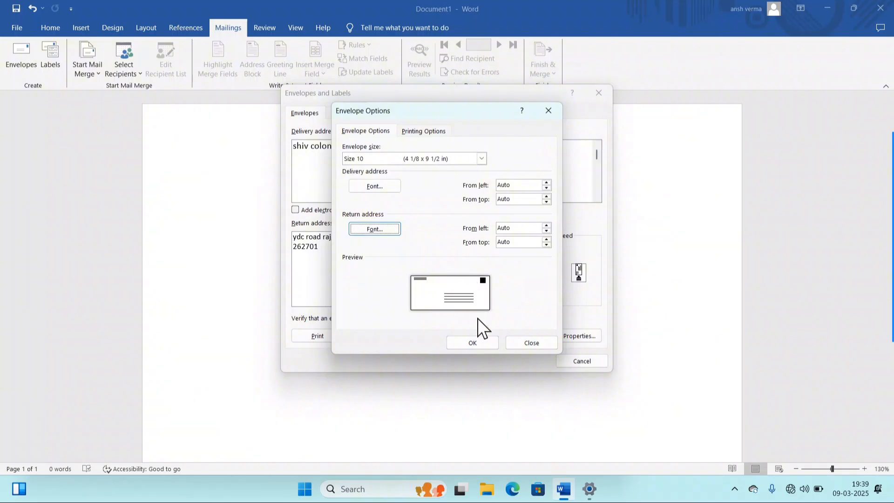
click(472, 343)
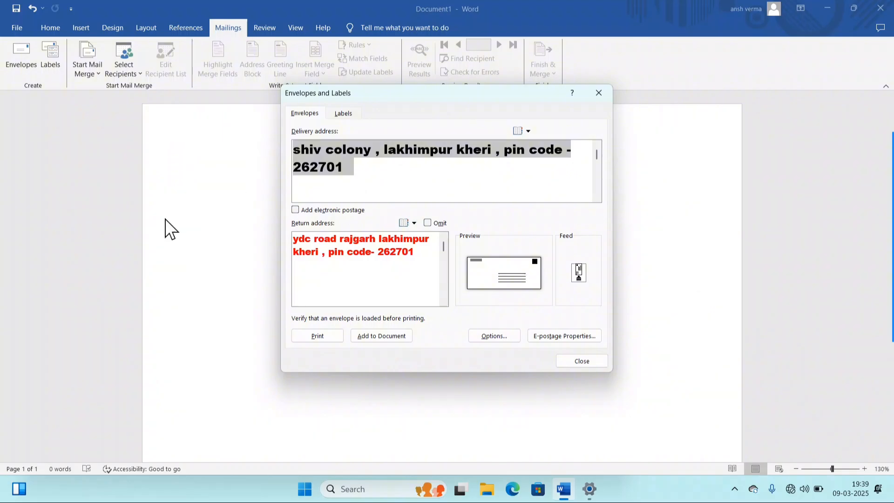
- Add the envelope to the document, keeping the return address as the default
click(375, 337)
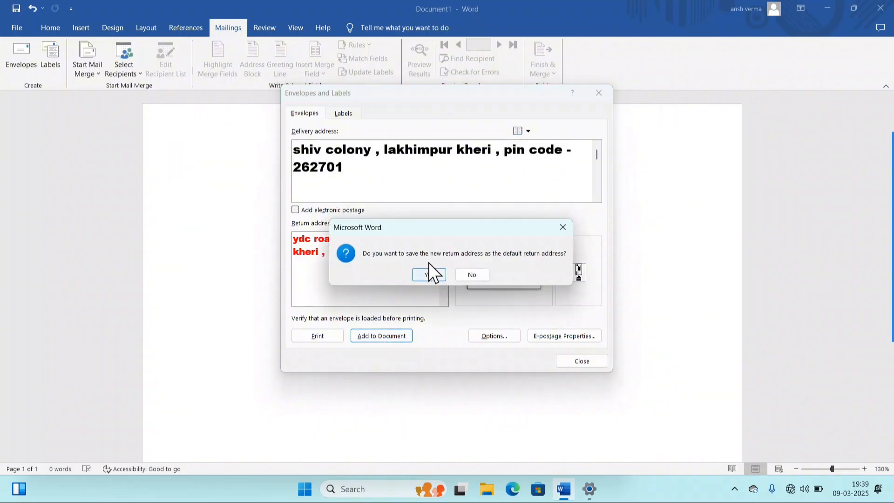
click(427, 275)
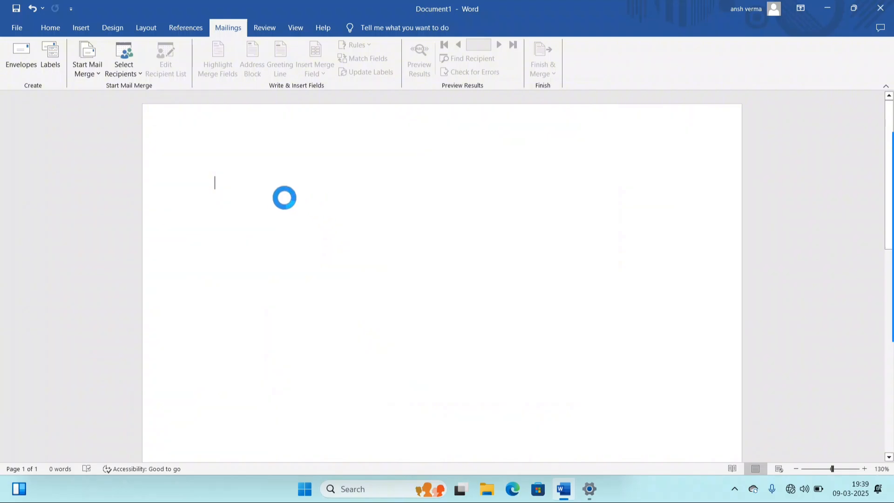
scroll(421, 222, down, 5)
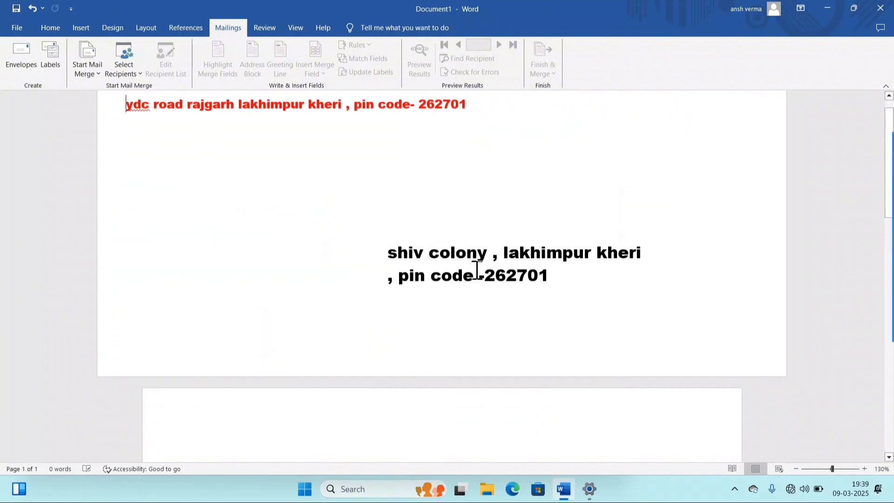
scroll(476, 286, up, 3)
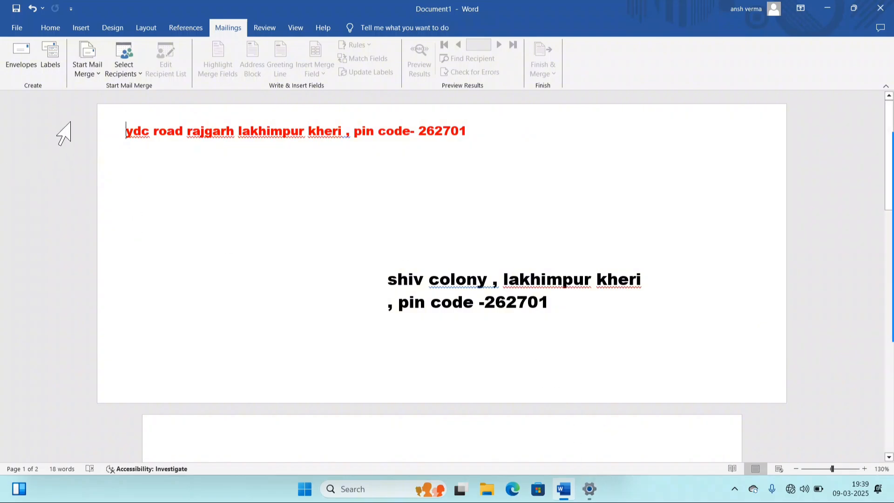
- Generate sample paragraphs on the second page with =rand()
click(125, 130)
scroll(490, 243, down, 2)
scroll(490, 242, down, 5)
click(345, 281)
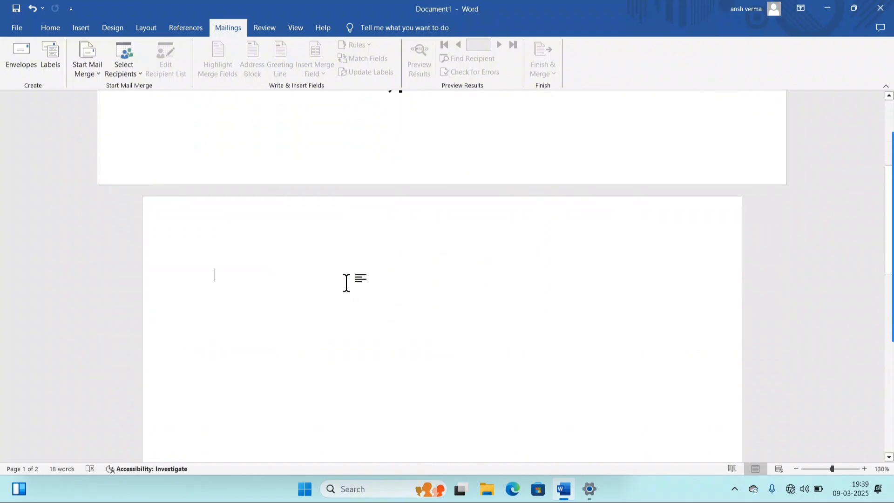
text(=rand())
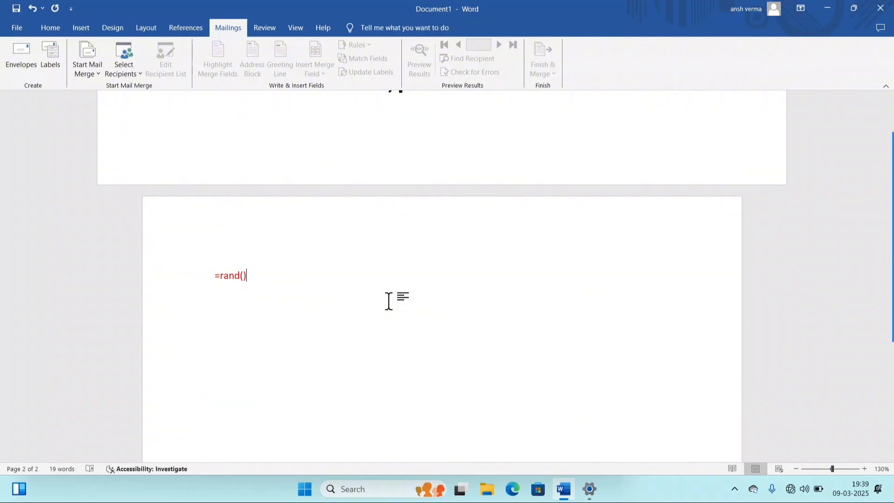
key(Return)
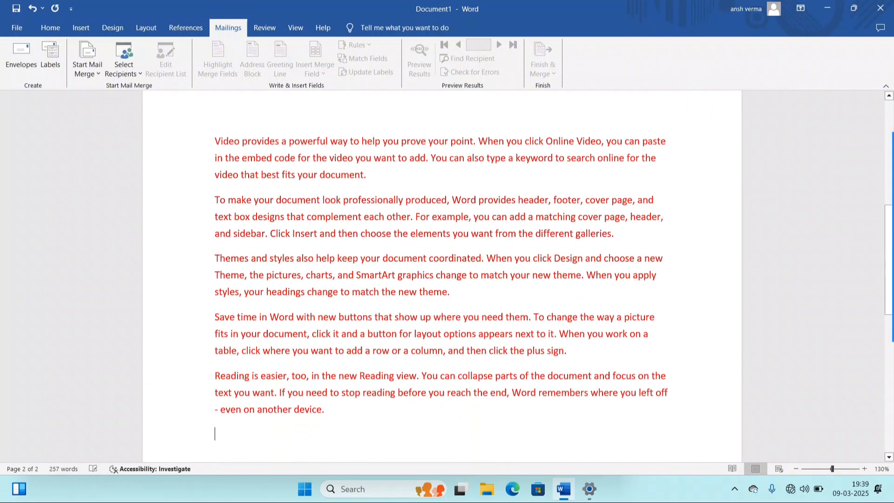
- Review the document text and select all of it with Ctrl+A
scroll(335, 313, up, 2)
scroll(339, 290, down, 3)
scroll(261, 304, up, 3)
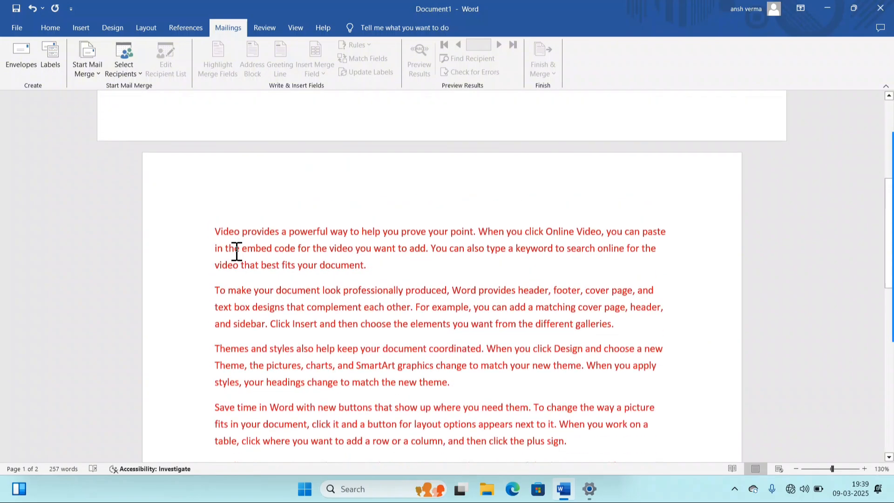
drag(209, 239, 504, 429)
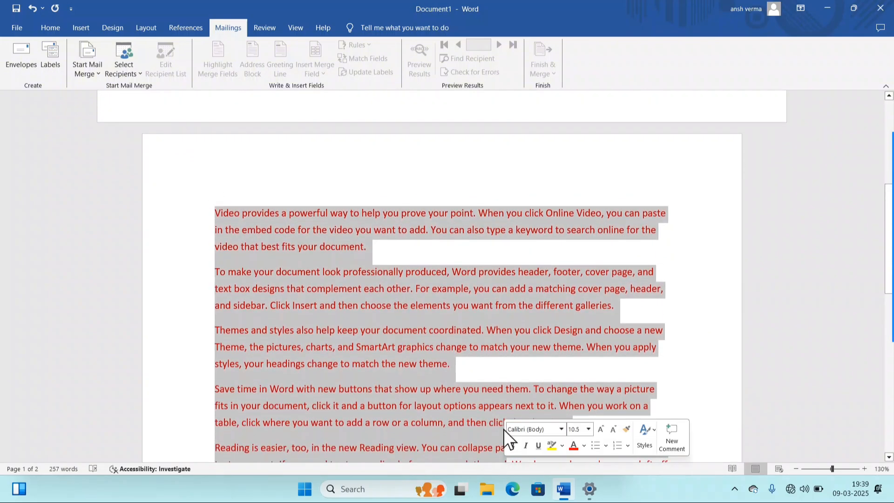
scroll(493, 410, up, 6)
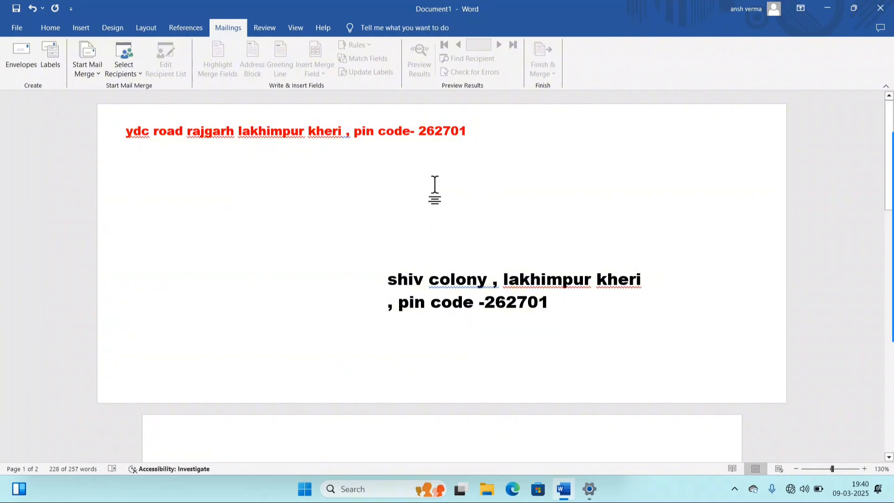
scroll(434, 186, down, 7)
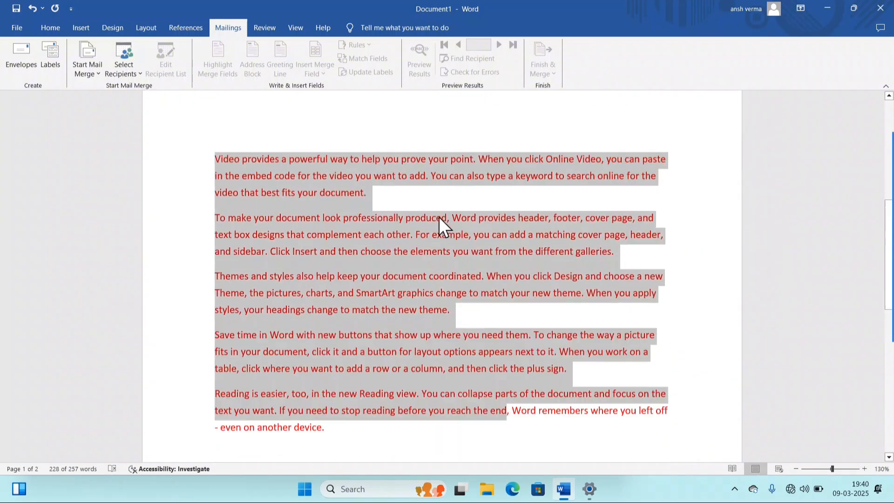
scroll(439, 217, up, 7)
click(383, 253)
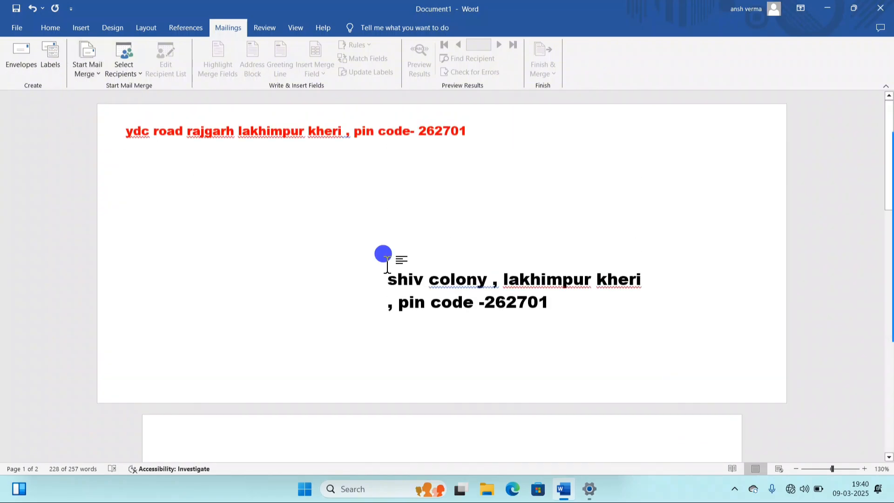
key(ctrl+a)
- Delete all the selected text, then type and remove a trial address line, leaving zero words
key(Delete)
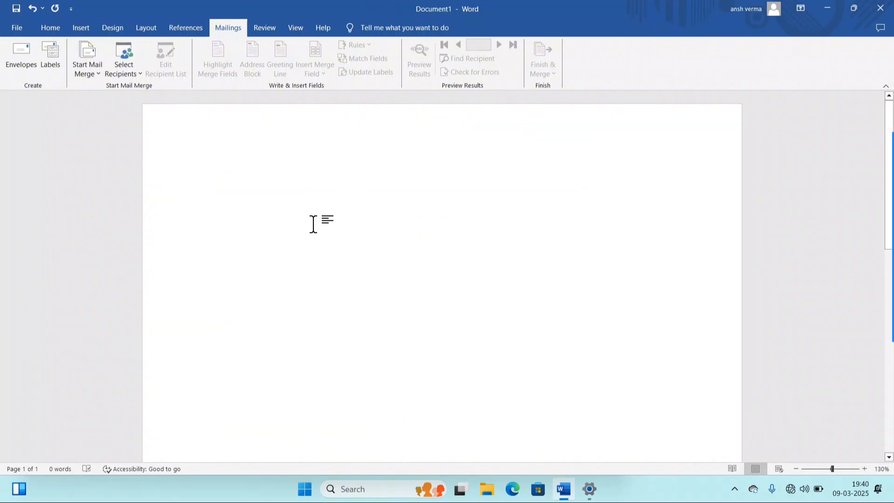
text(AddC)
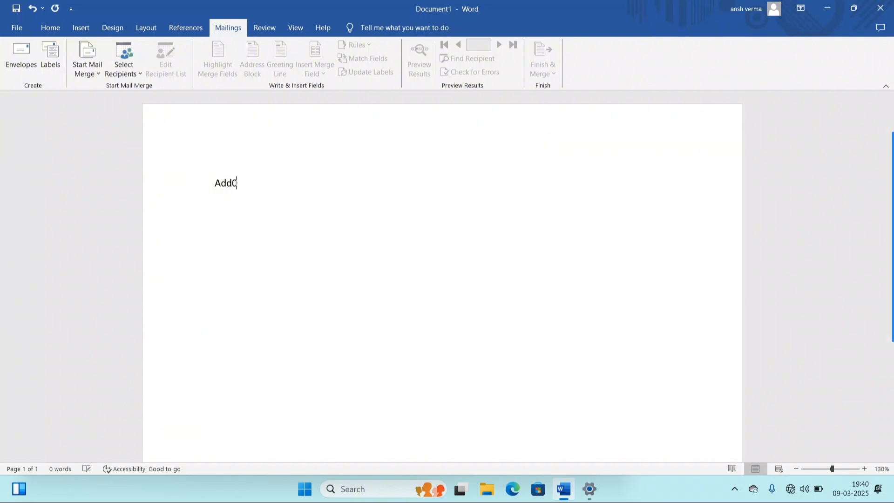
key(BackSpace)
text(- bahadur nagar , lakh)
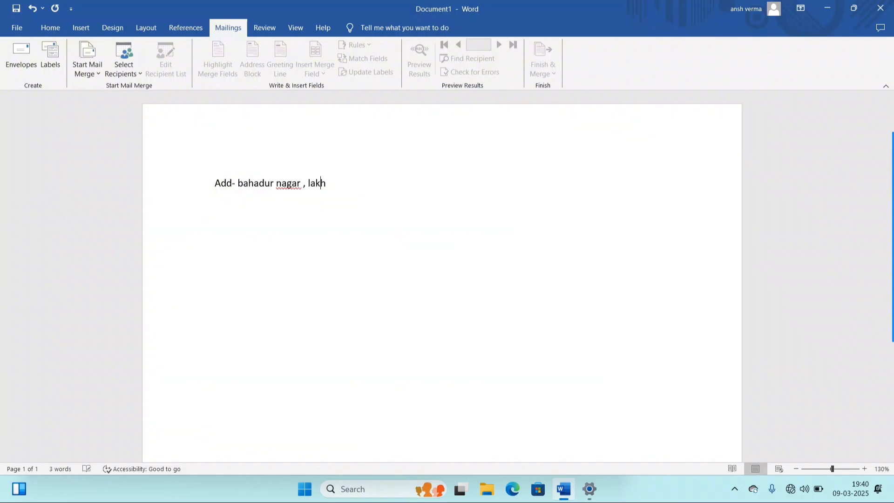
text(impur kheri)
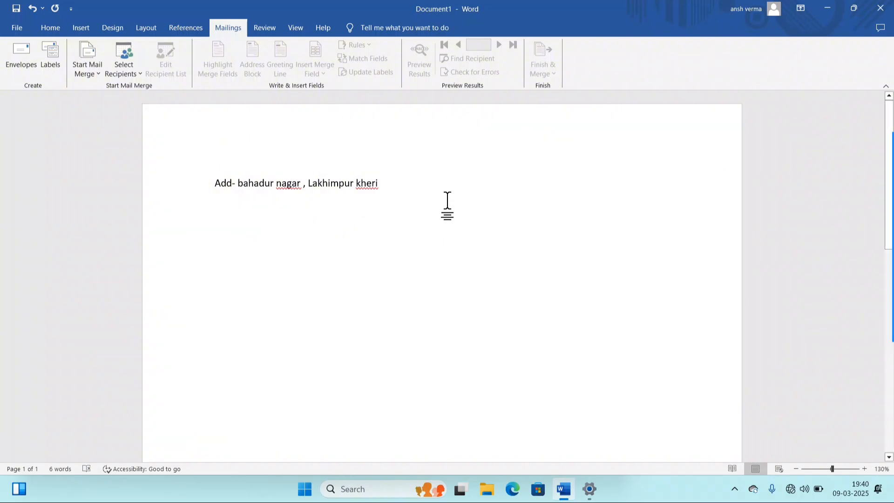
drag(412, 176, 192, 177)
key(BackSpace)
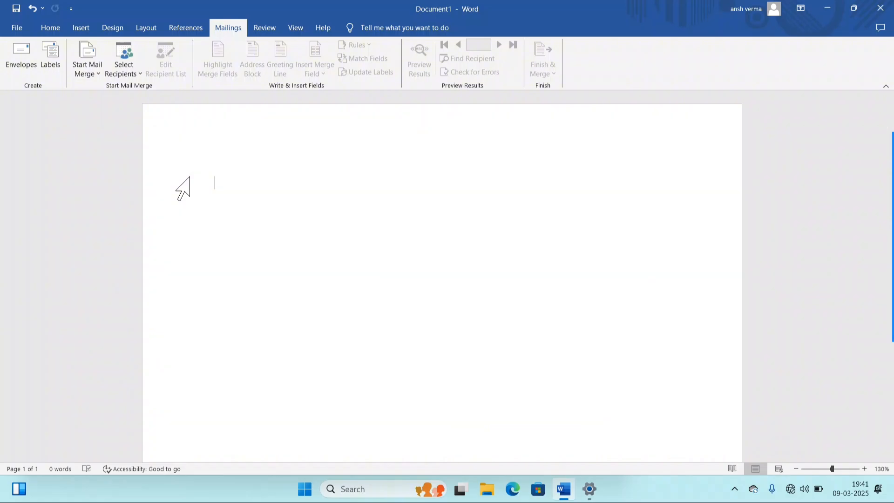
- Start a label sheet and type the label address with its pin code
click(44, 54)
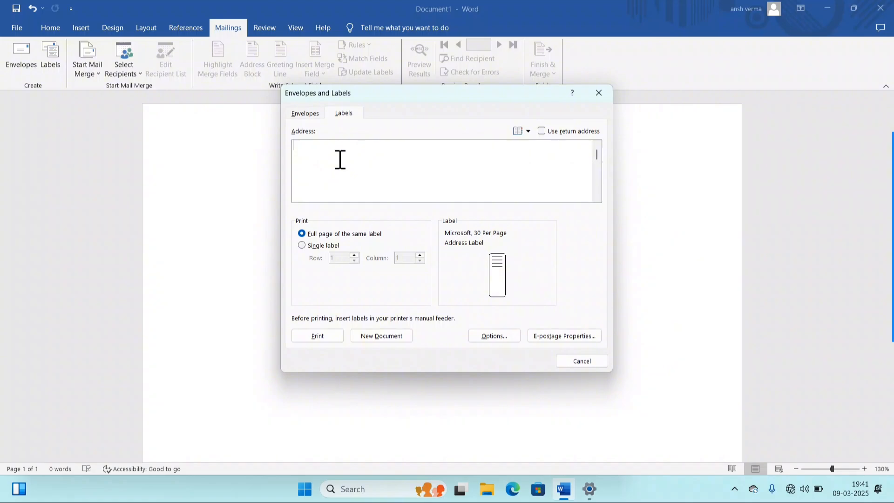
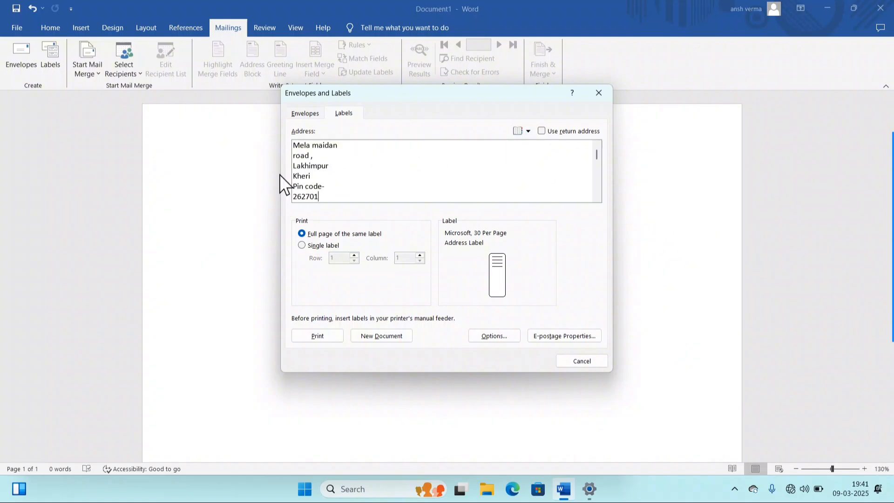
click(495, 243)
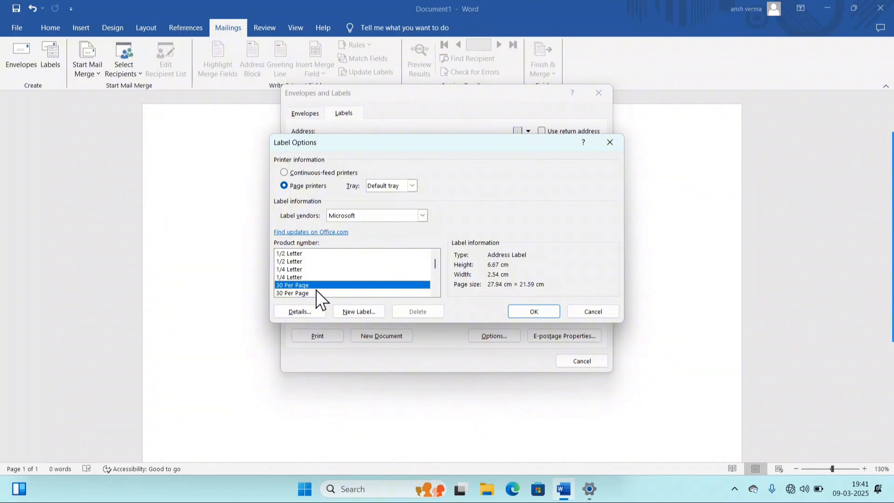
click(541, 311)
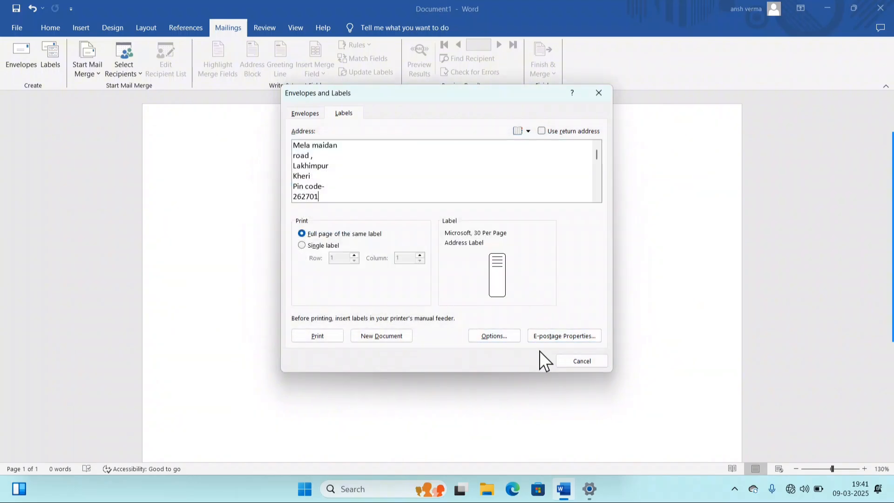
- Create the new label document and look over the filled labels
click(392, 334)
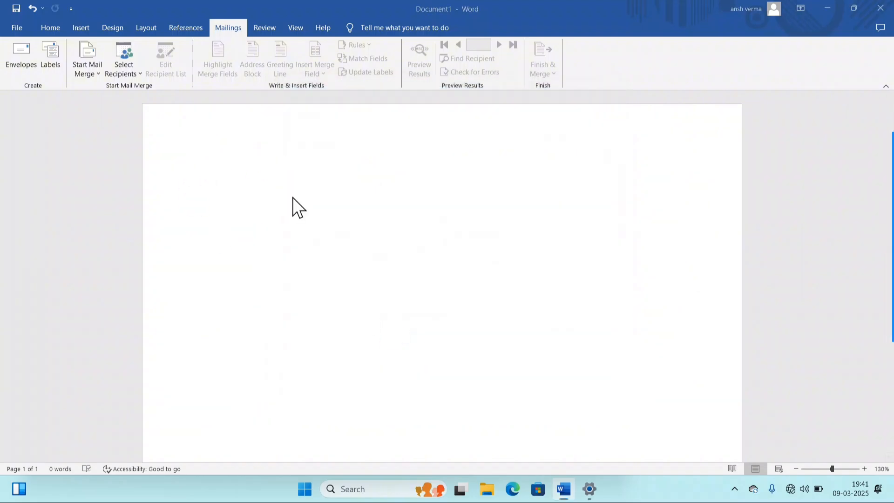
scroll(170, 160, down, 5)
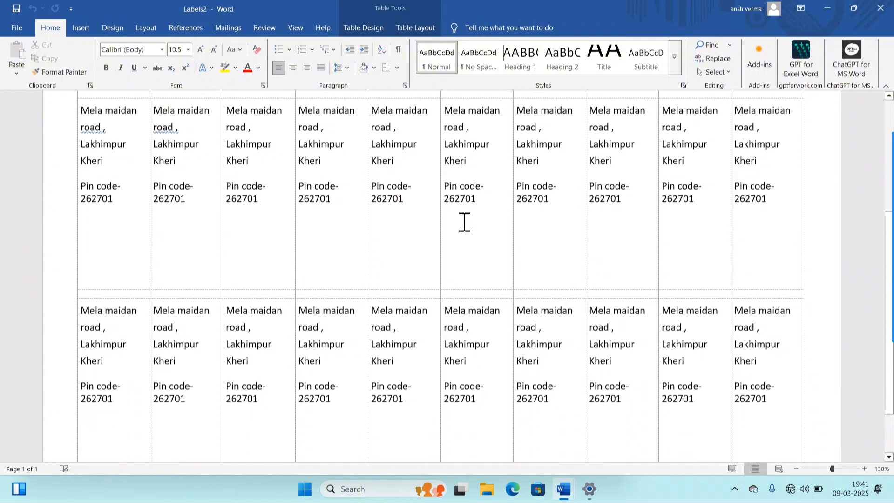
scroll(477, 233, up, 3)
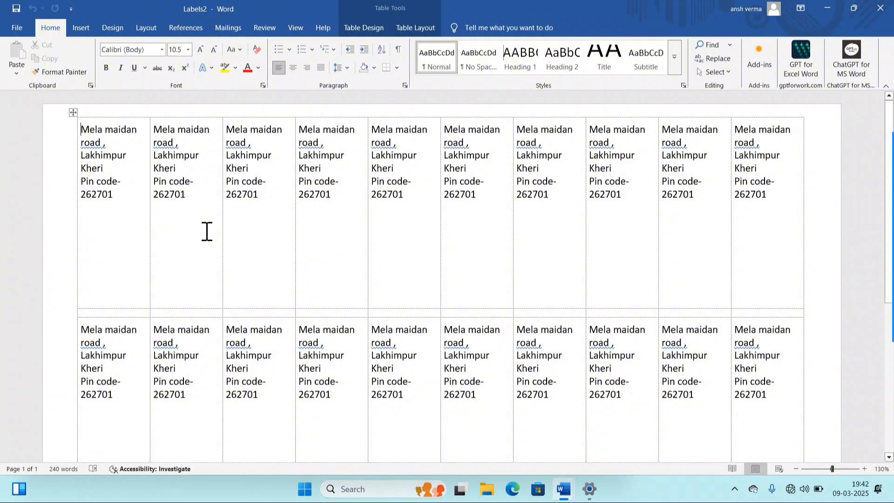
scroll(298, 212, down, 3)
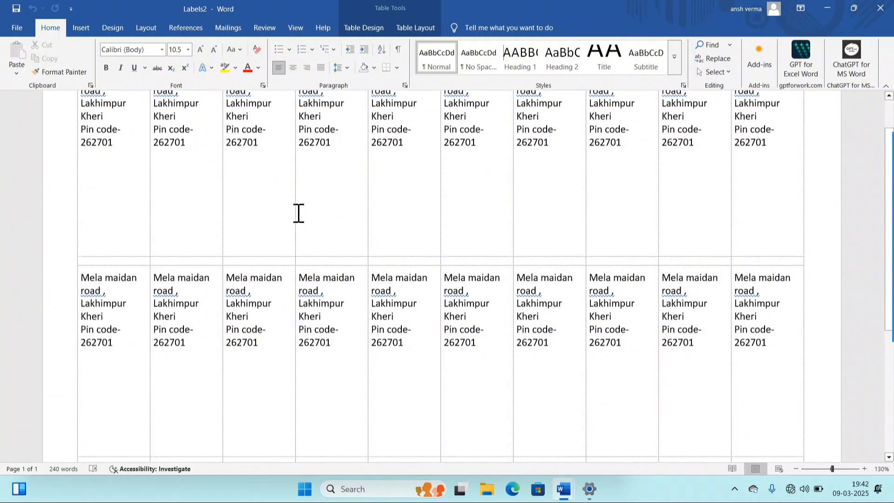
scroll(410, 237, up, 3)
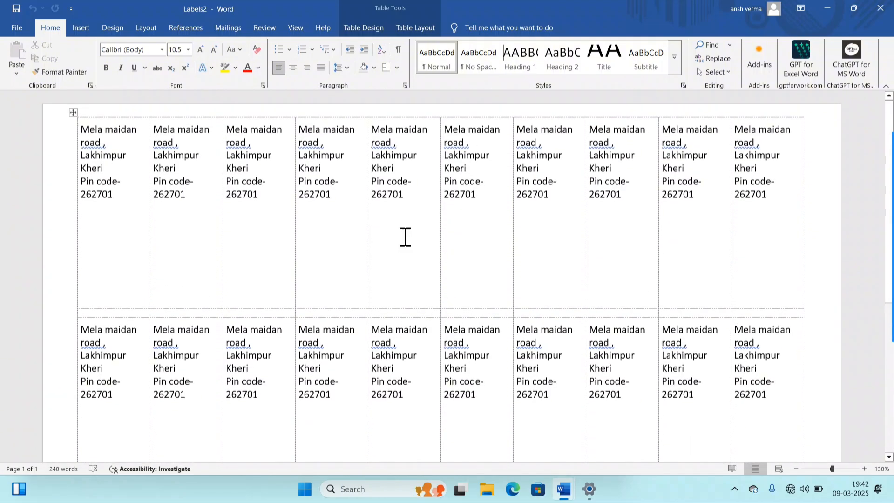
scroll(281, 187, down, 3)
scroll(292, 184, up, 3)
scroll(305, 212, up, 4)
scroll(307, 212, down, 7)
scroll(306, 214, up, 3)
- From the Mailings tab, select the entire label document
click(197, 24)
click(227, 26)
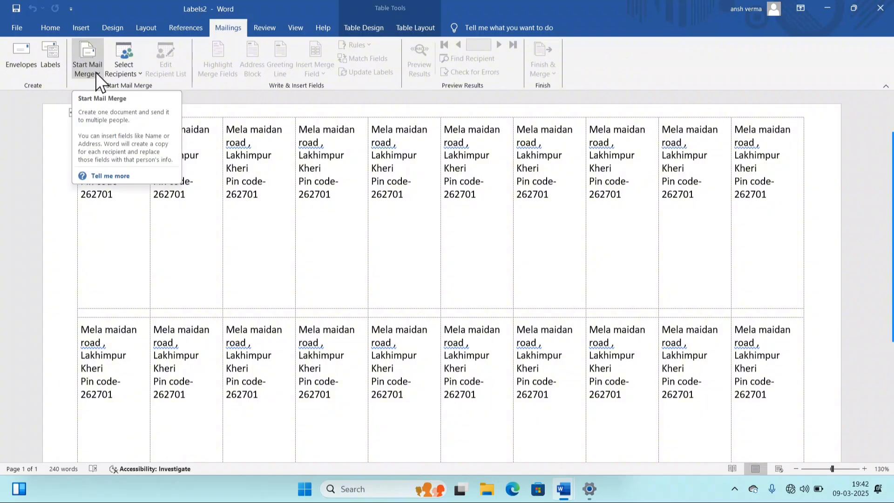
click(242, 318)
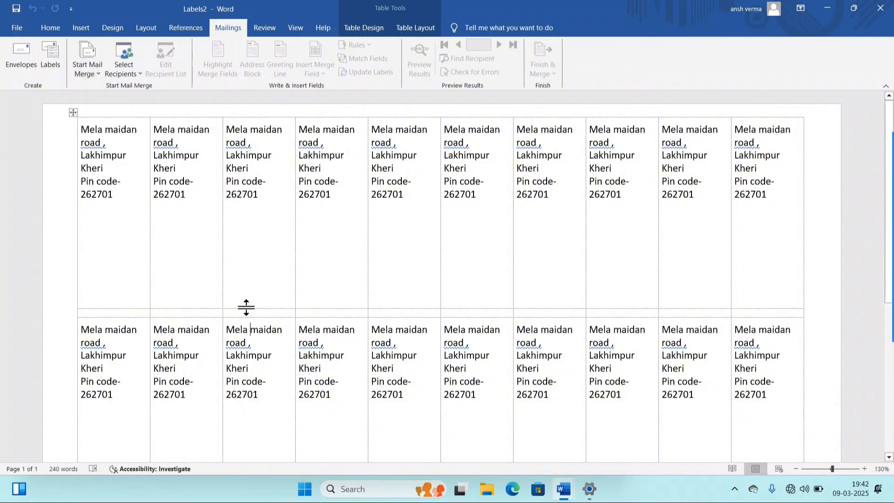
key(ctrl+a)
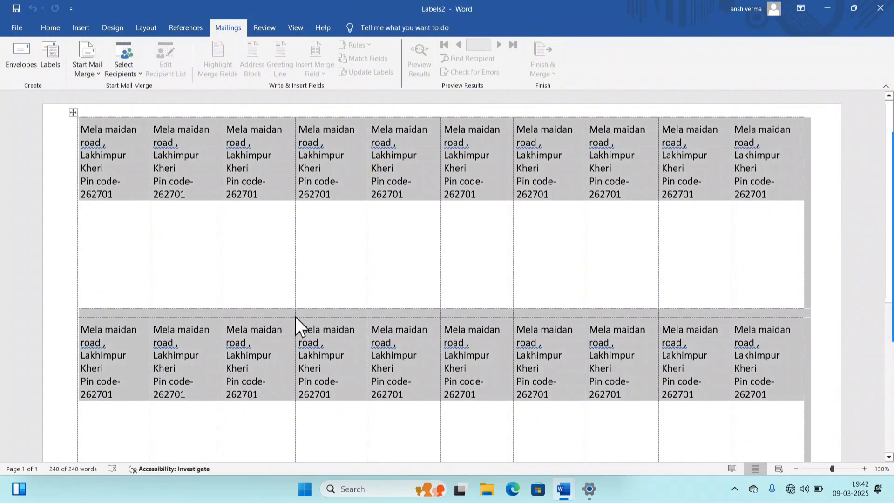
- Resize the selected label text to 16 pt
click(52, 27)
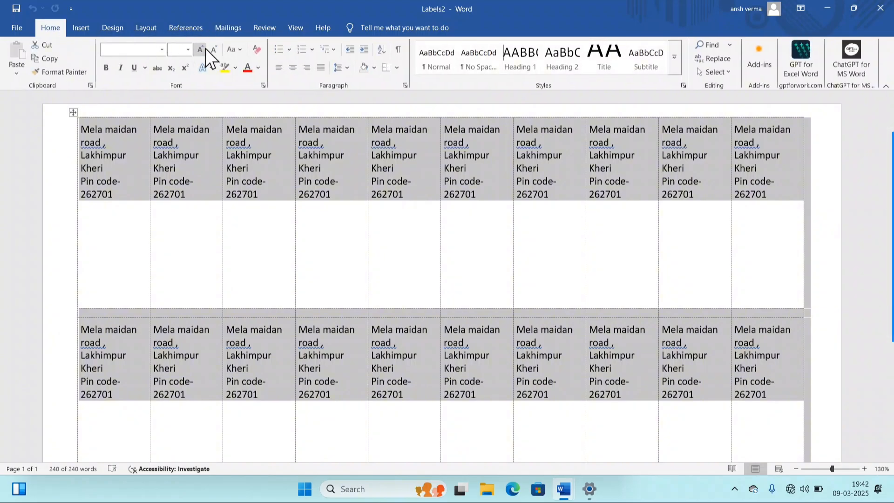
click(207, 49)
click(208, 49)
click(200, 49)
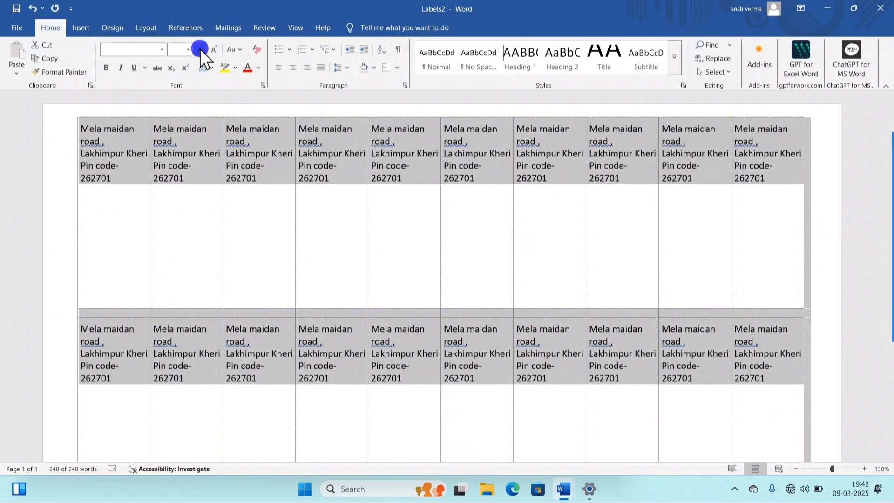
click(200, 49)
click(199, 48)
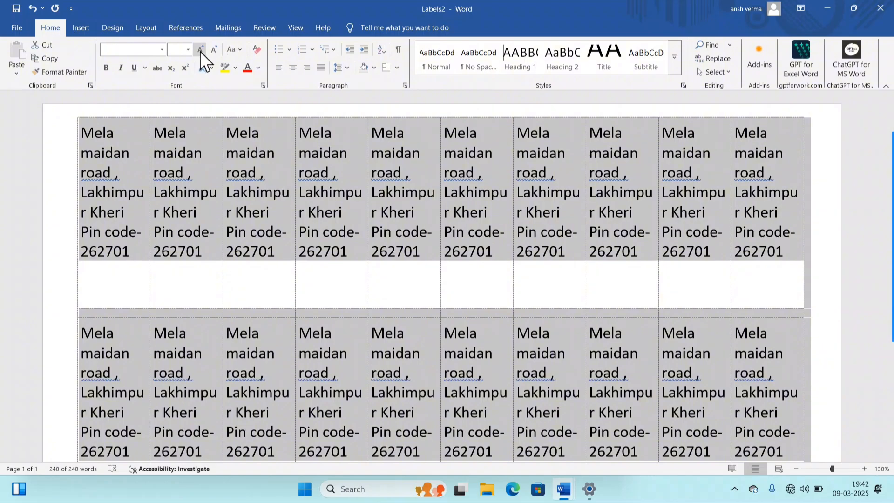
- Colour the label text red and give it a yellow highlight
click(252, 68)
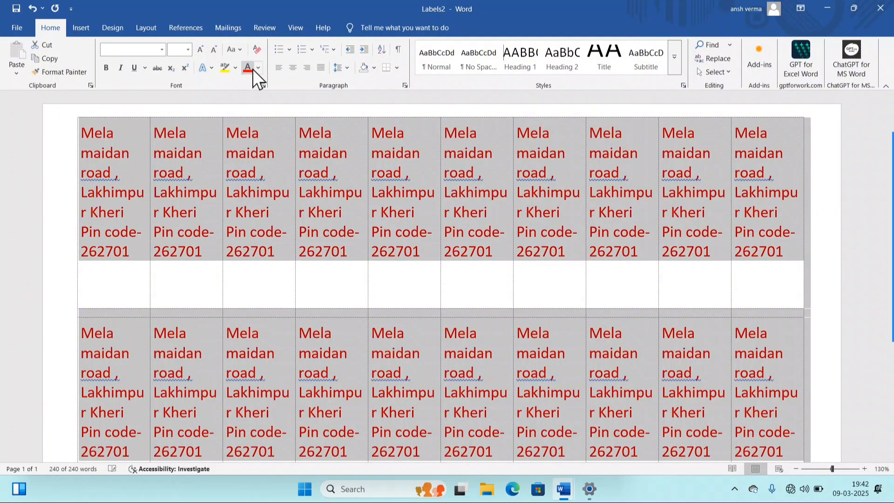
click(222, 63)
click(359, 265)
scroll(396, 300, down, 3)
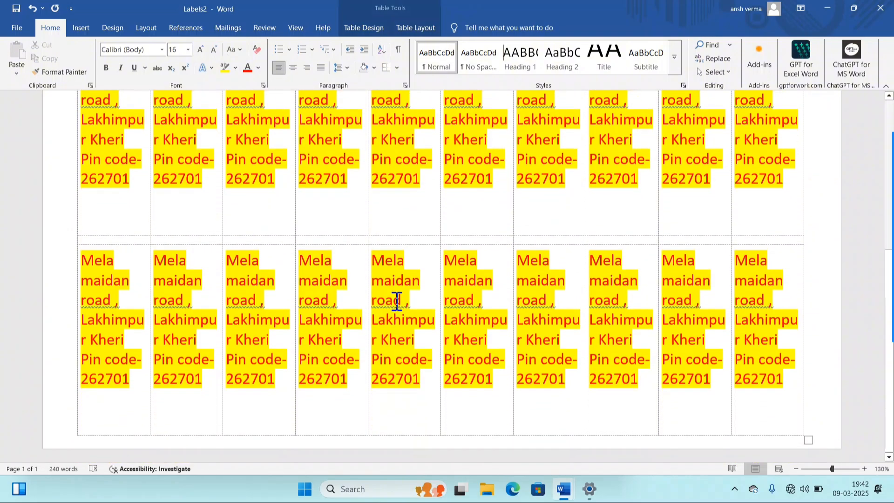
scroll(393, 303, up, 3)
- Clear all content from the Labels2 document
key(ctrl+a)
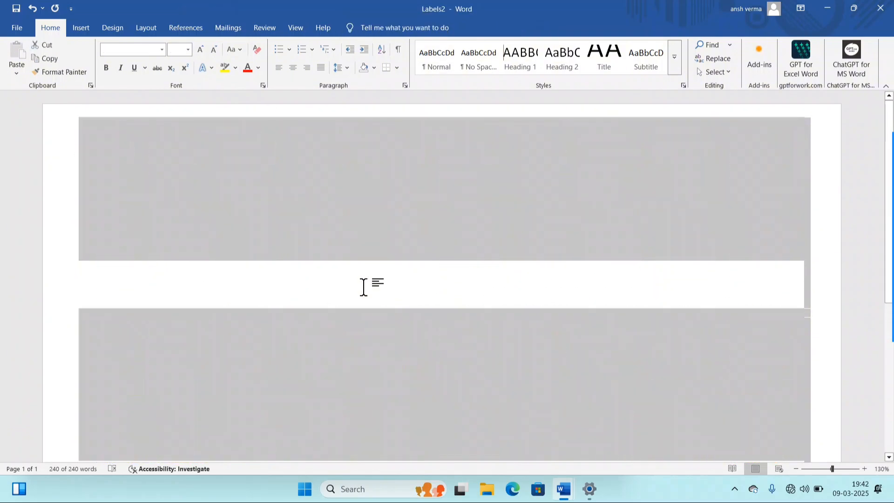
key(Delete)
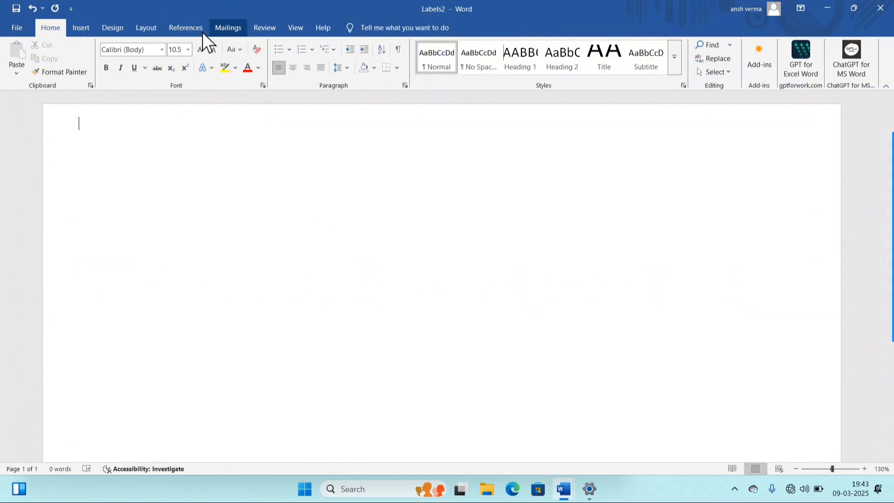
click(219, 31)
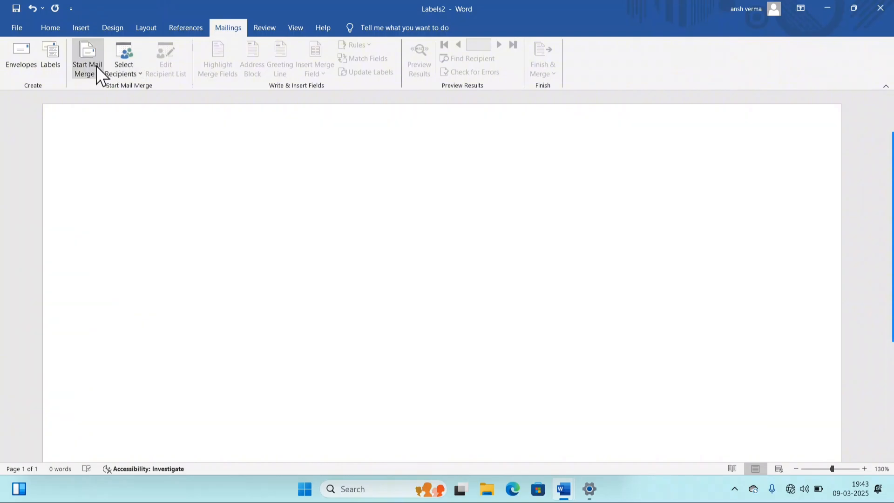
click(86, 74)
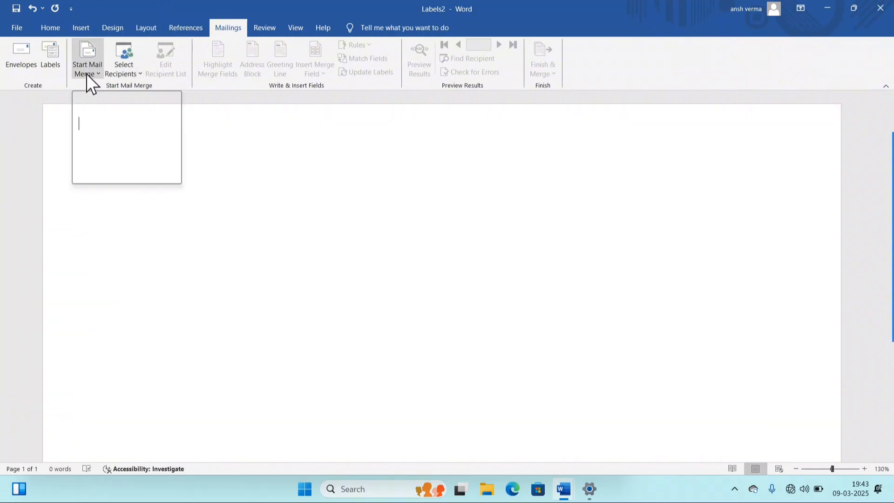
click(186, 270)
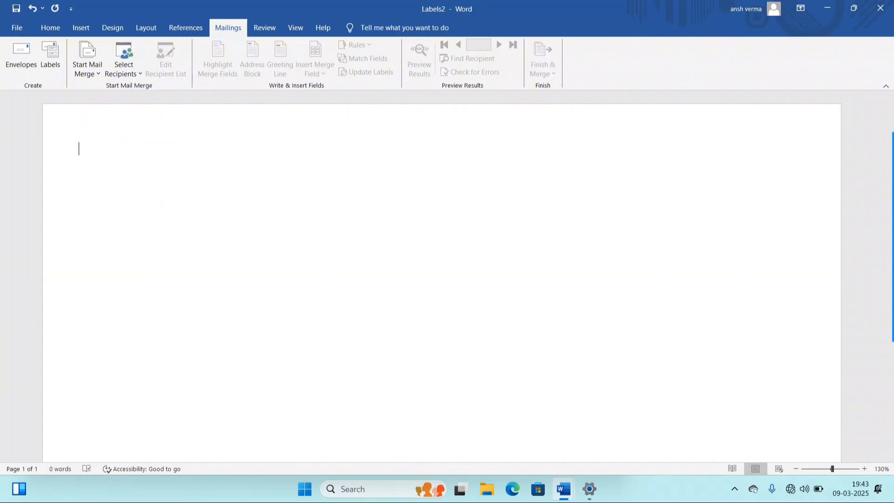
- Type the TO and DEAR headings, then generate sample paragraphs with =LOREM()
text(o)
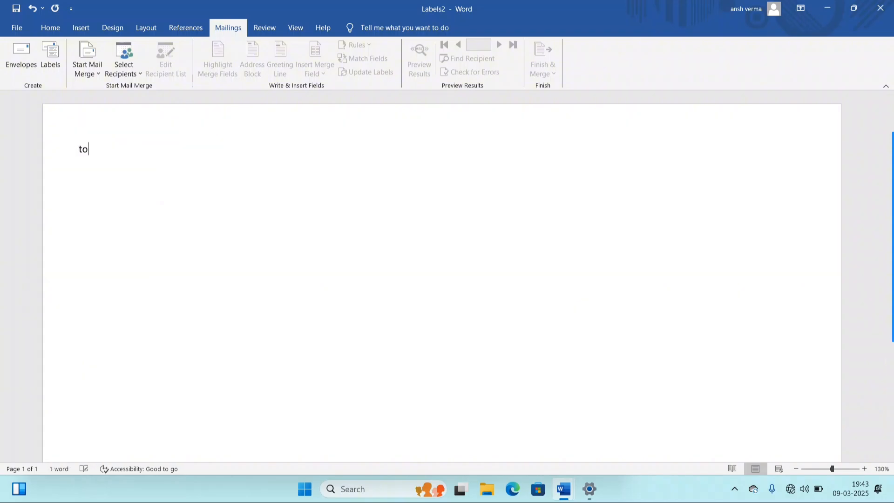
key(BackSpace)
key(BackSpace)
text(TO)
text(DEAR     =)
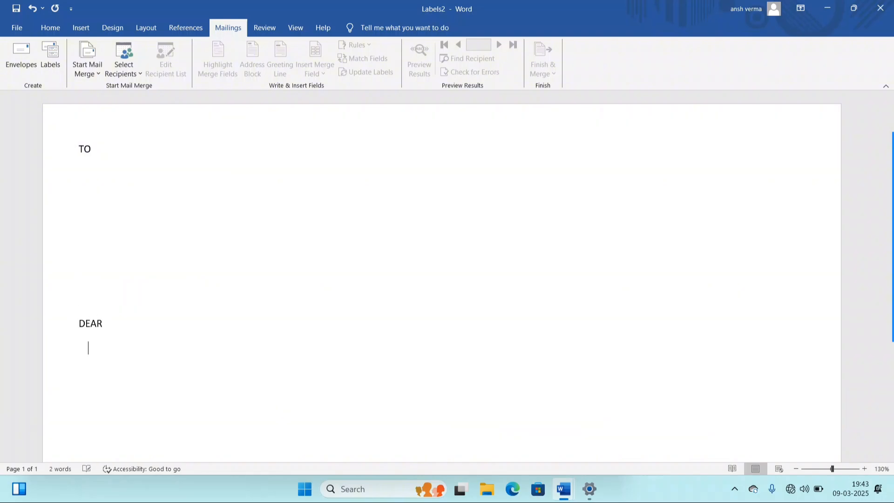
text(LIRE)
key(BackSpace)
key(BackSpace)
text(OREM())
key(Return)
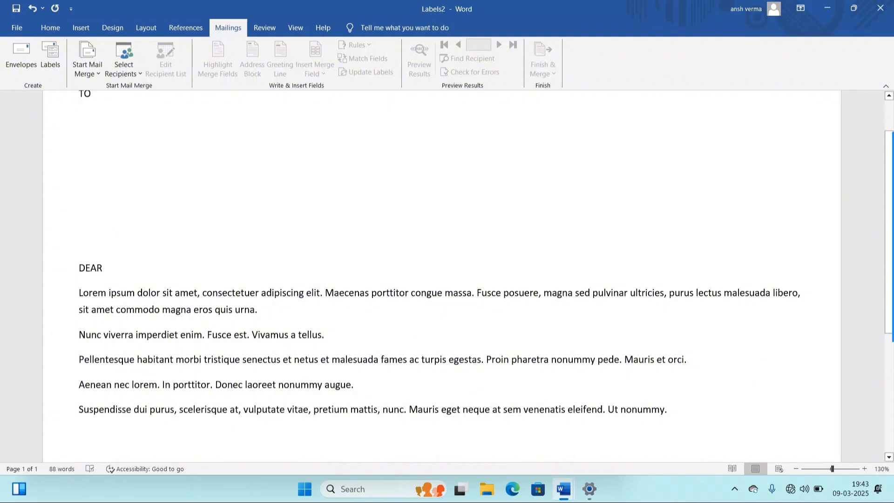
- Indent the five lorem ipsum paragraphs by one indent step
scroll(443, 279, up, 2)
drag(77, 350, 463, 272)
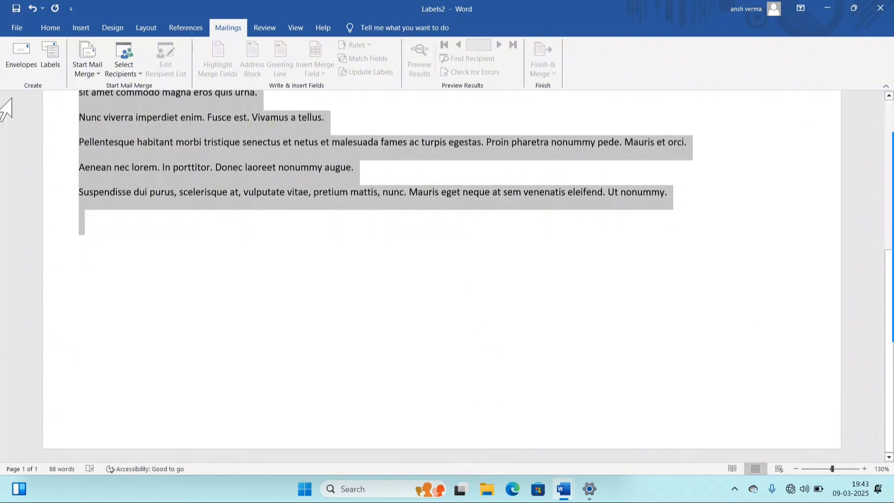
click(57, 27)
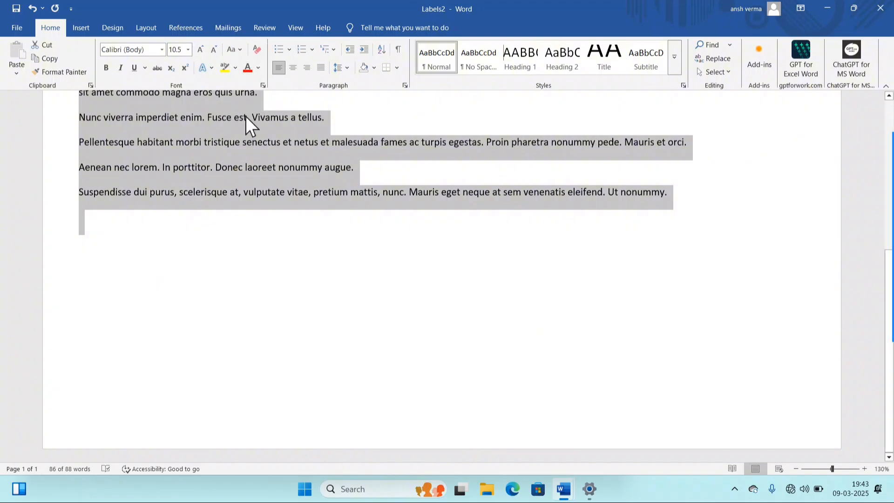
click(364, 47)
click(365, 47)
scroll(392, 145, up, 4)
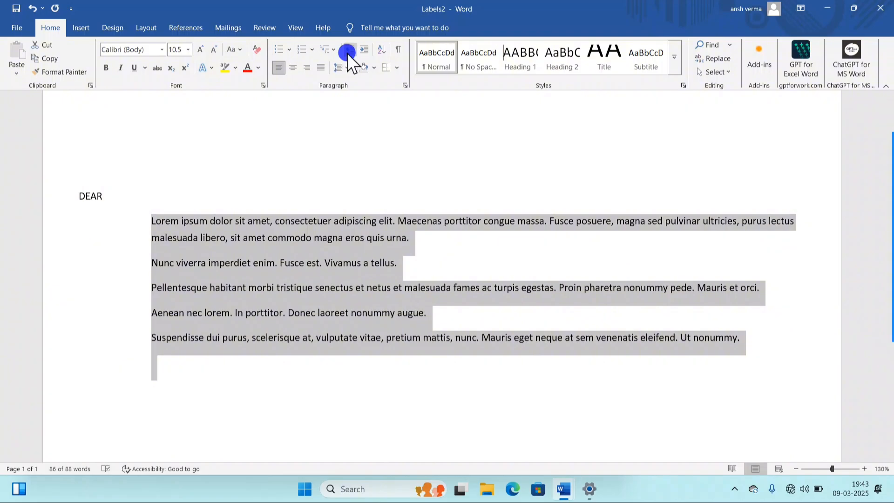
click(347, 49)
click(231, 378)
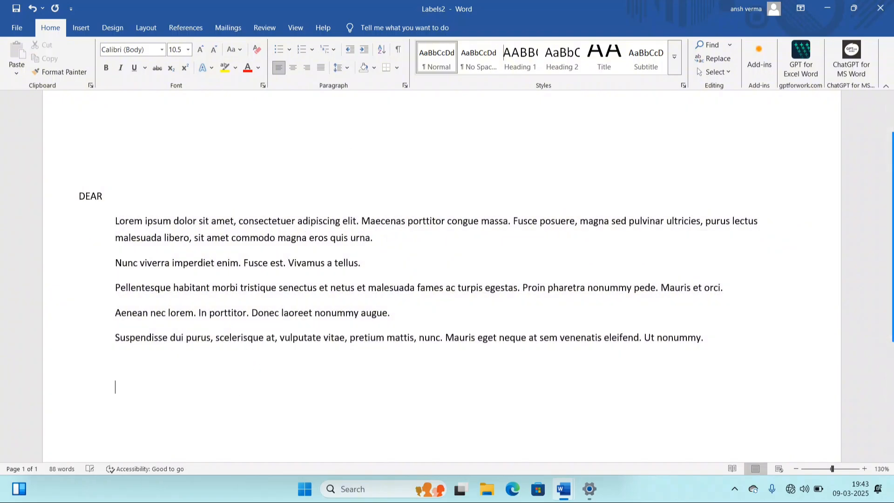
- Add a new blank line under TO and indent it with a tab
scroll(245, 352, up, 3)
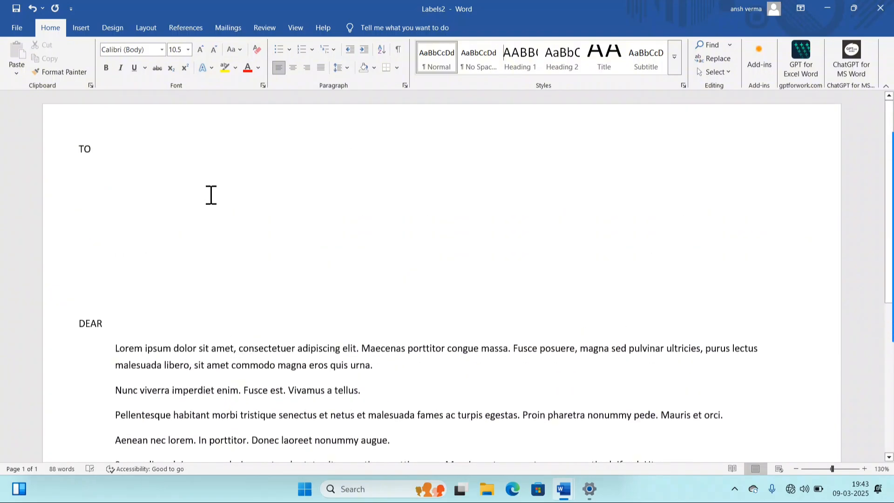
click(105, 147)
scroll(253, 269, down, 3)
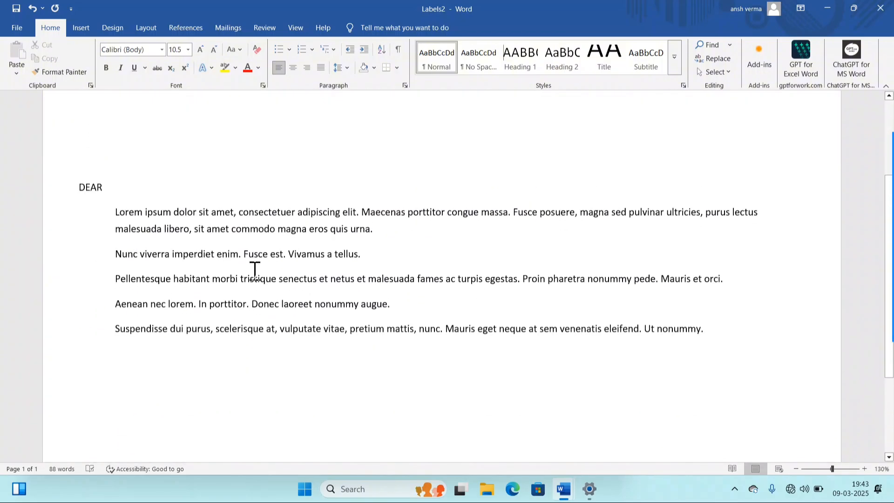
scroll(254, 271, up, 3)
key(Return)
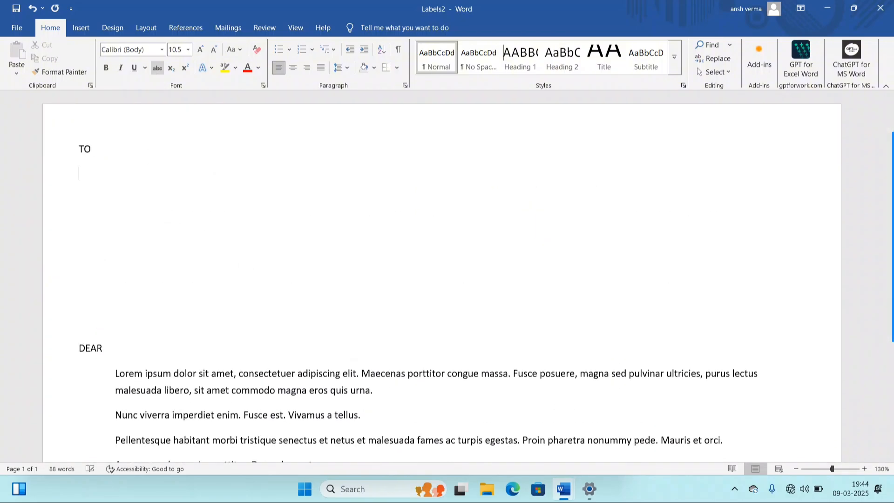
key(Tab)
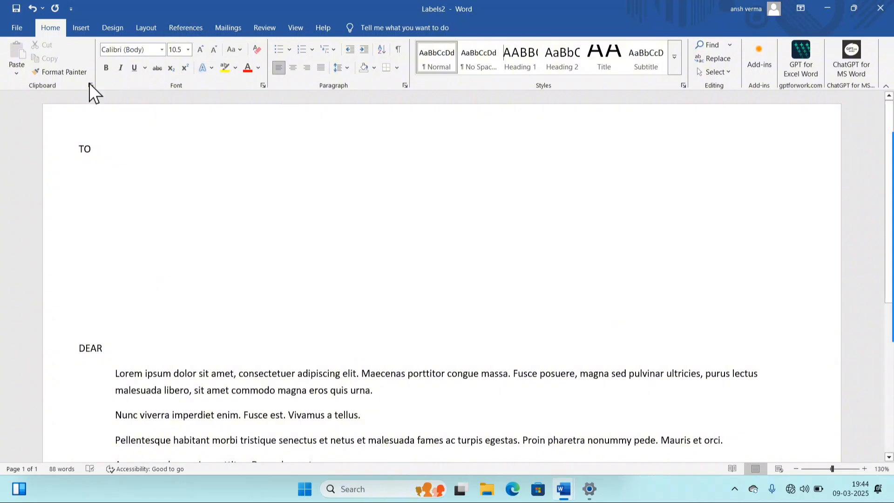
click(184, 28)
- Run the Step-by-Step Mail Merge Wizard on the current document and choose Type a new list
click(236, 31)
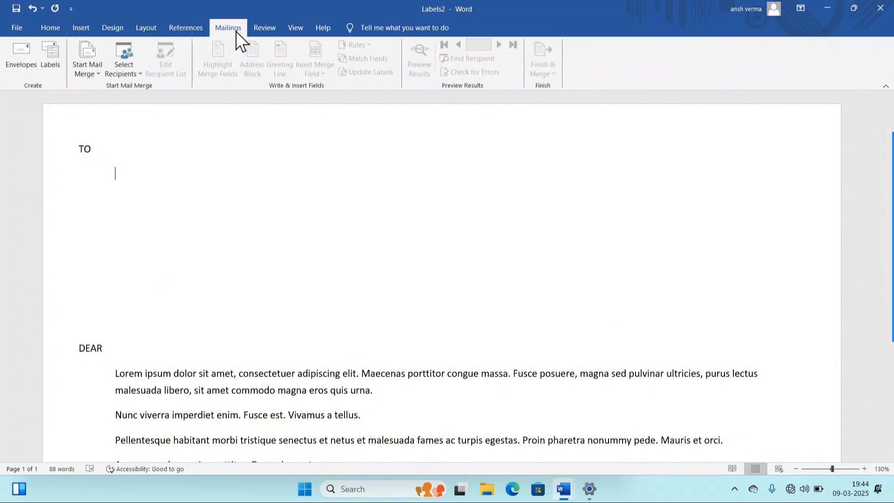
click(85, 65)
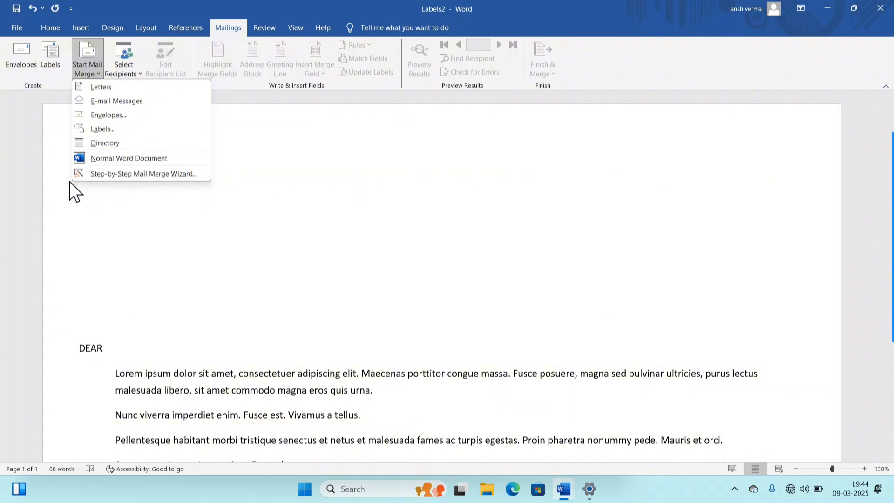
click(174, 175)
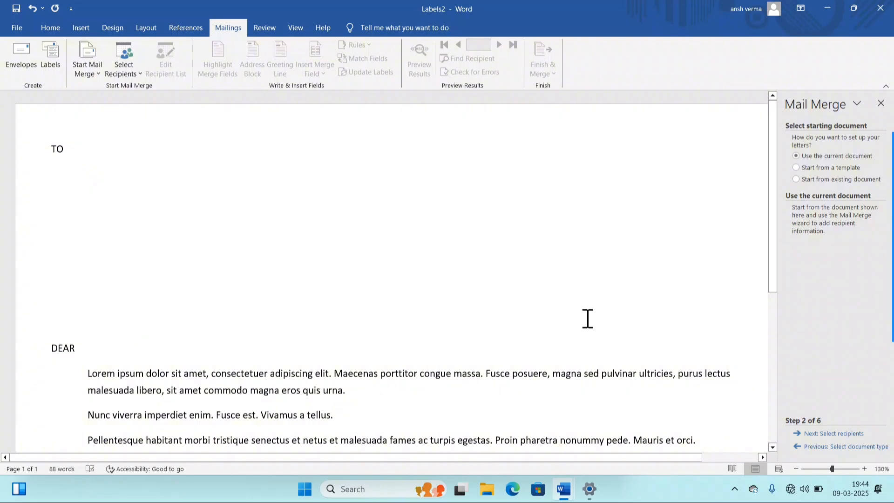
click(848, 156)
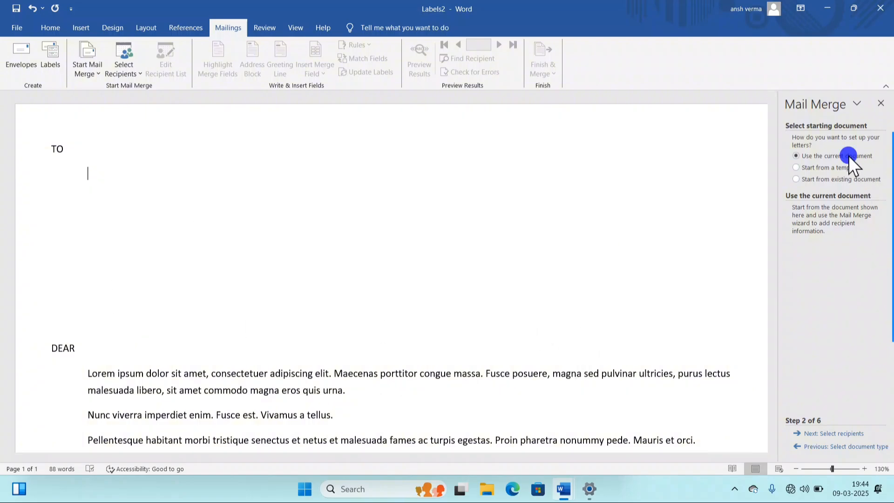
click(816, 432)
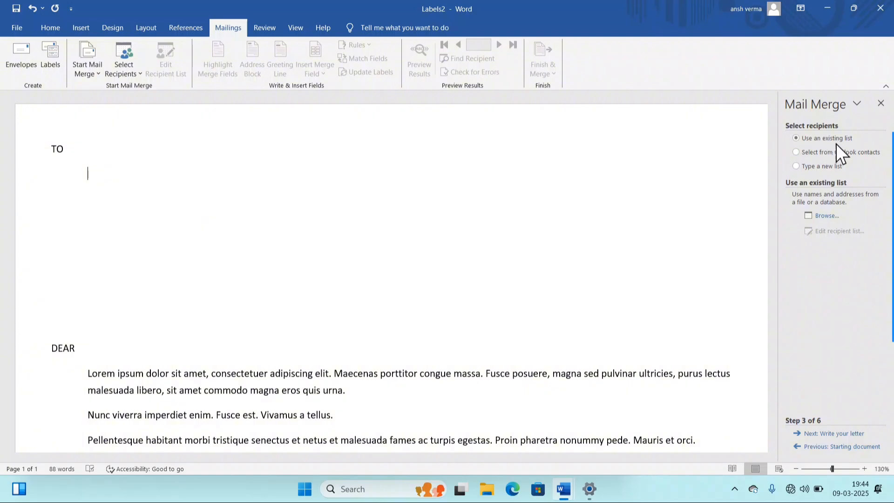
click(807, 127)
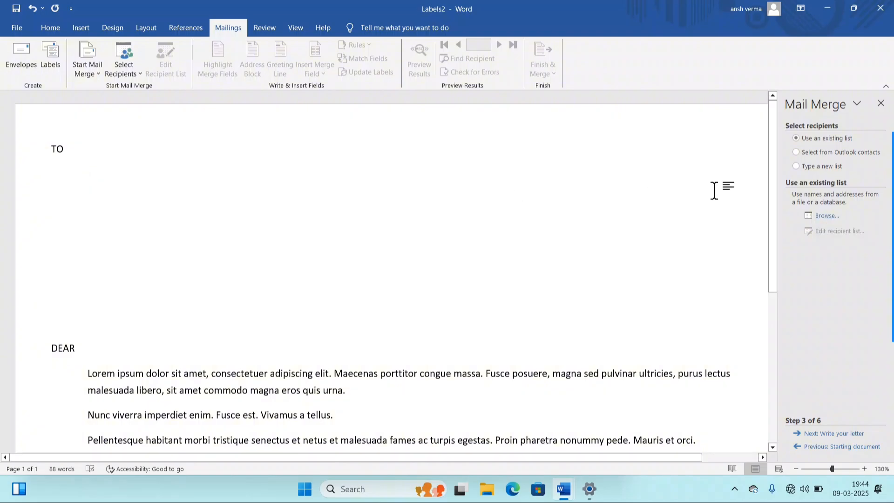
click(809, 165)
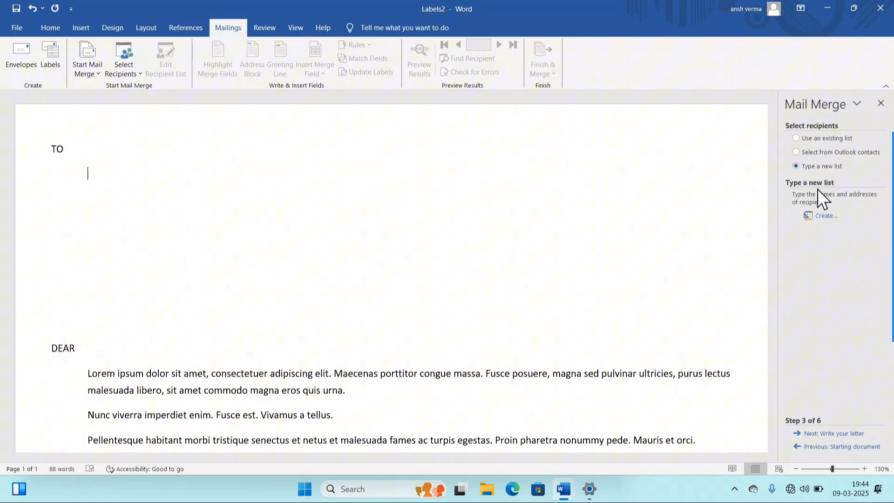
- In the new address list's Customize Columns, delete the First Name and Last Name fields
click(817, 218)
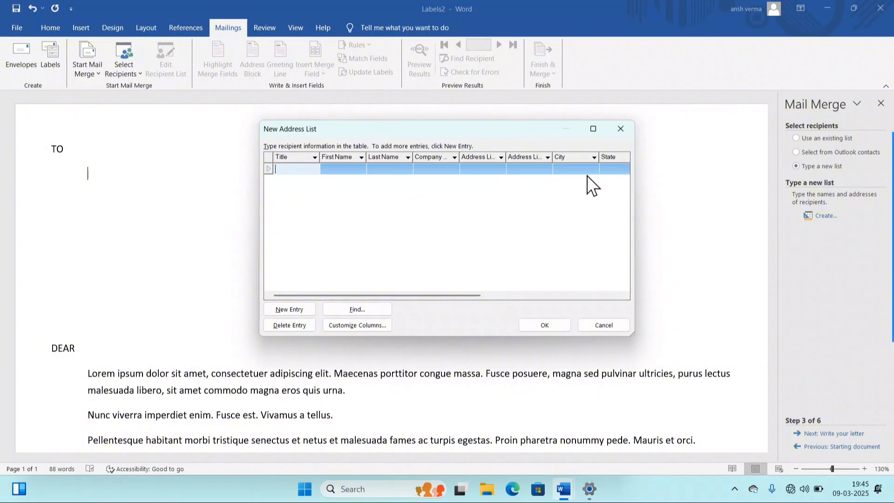
scroll(555, 198, right, 5)
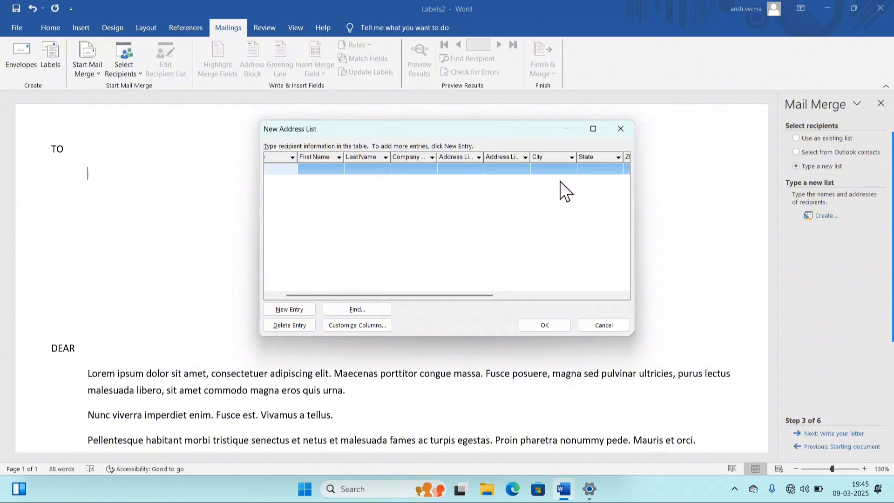
scroll(554, 198, left, 5)
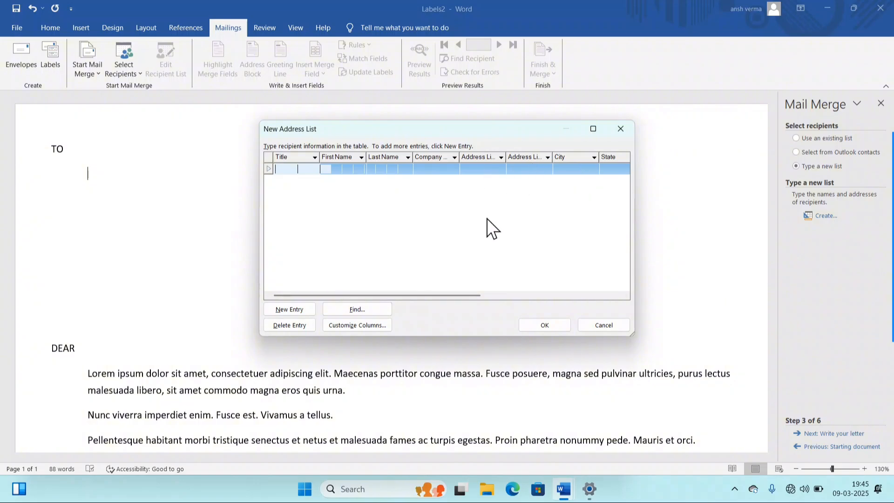
click(344, 327)
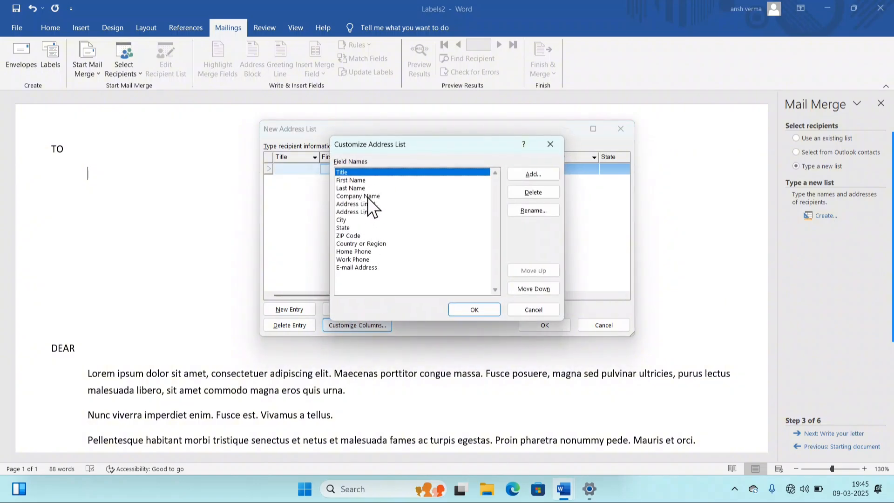
click(365, 180)
click(533, 189)
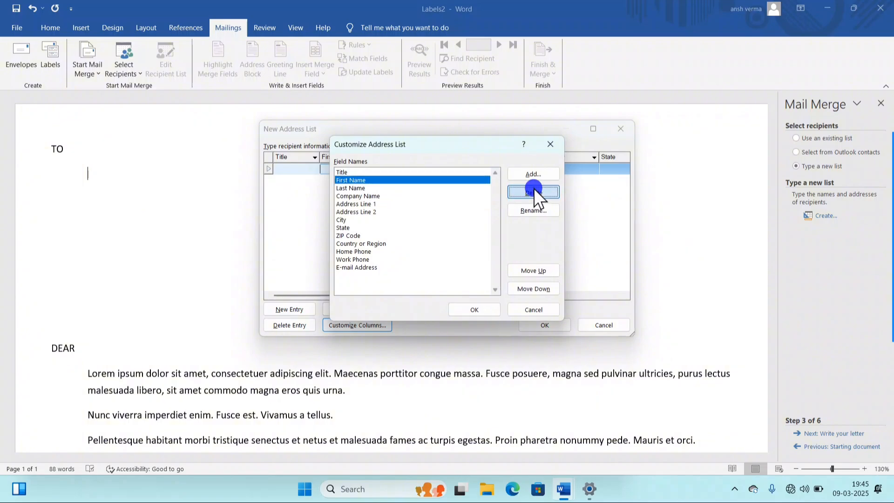
click(425, 273)
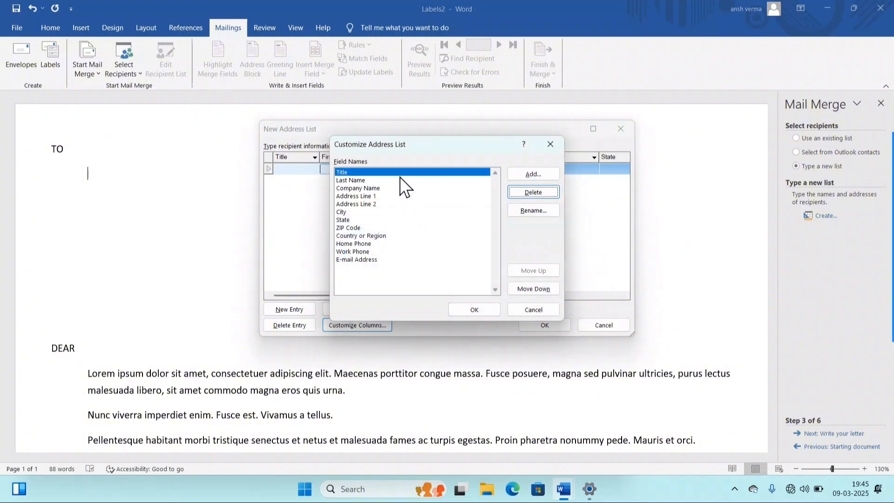
click(388, 180)
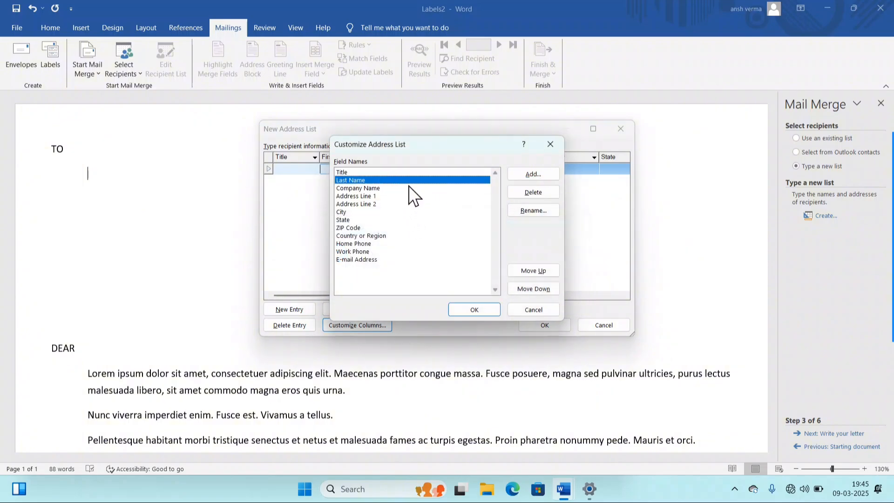
click(515, 192)
click(430, 273)
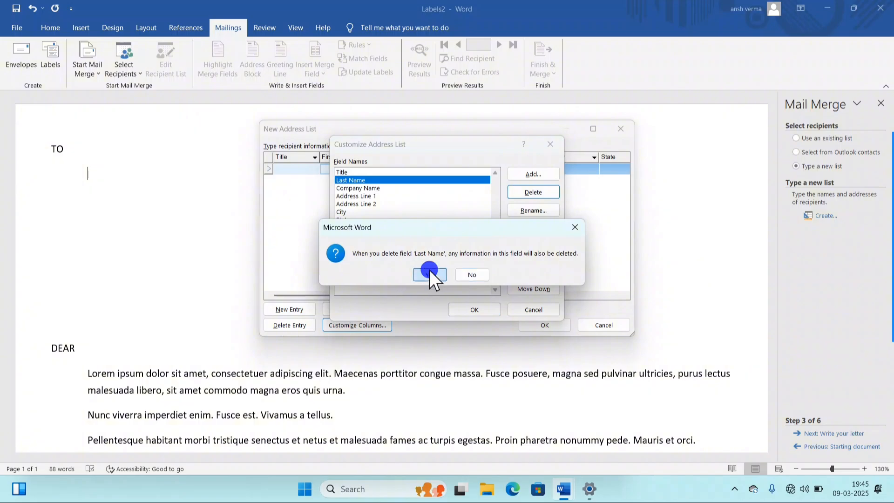
- Delete the Title, Address Line 1 and Address Line 2 fields
click(396, 180)
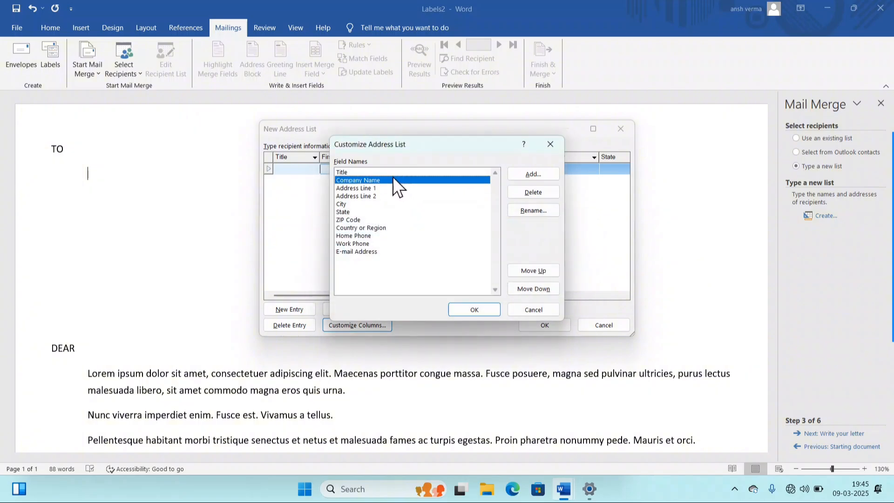
click(386, 171)
click(531, 191)
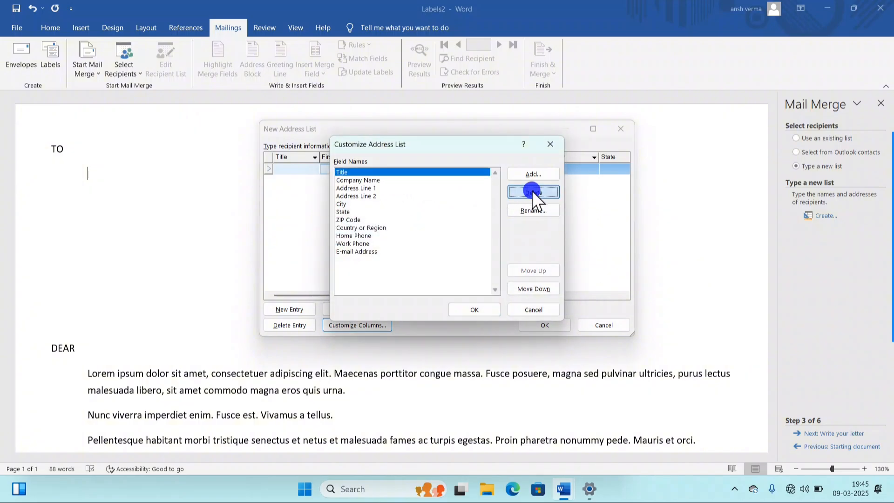
key(Return)
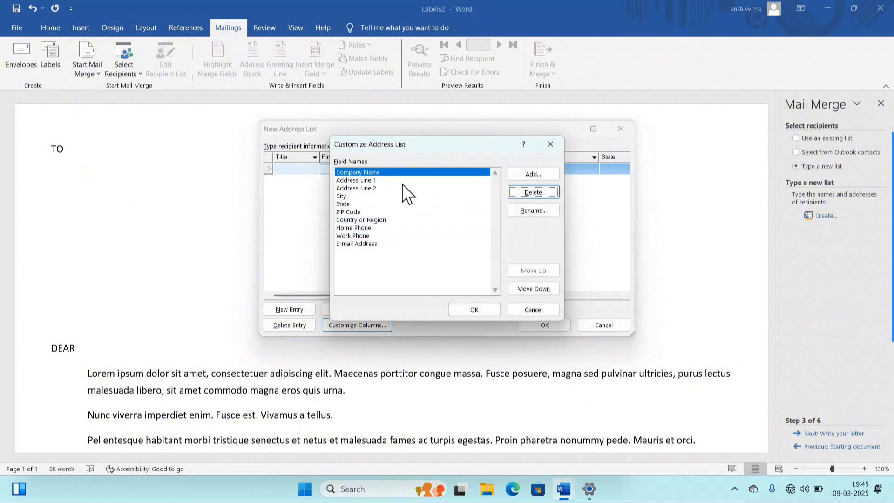
click(402, 181)
click(532, 191)
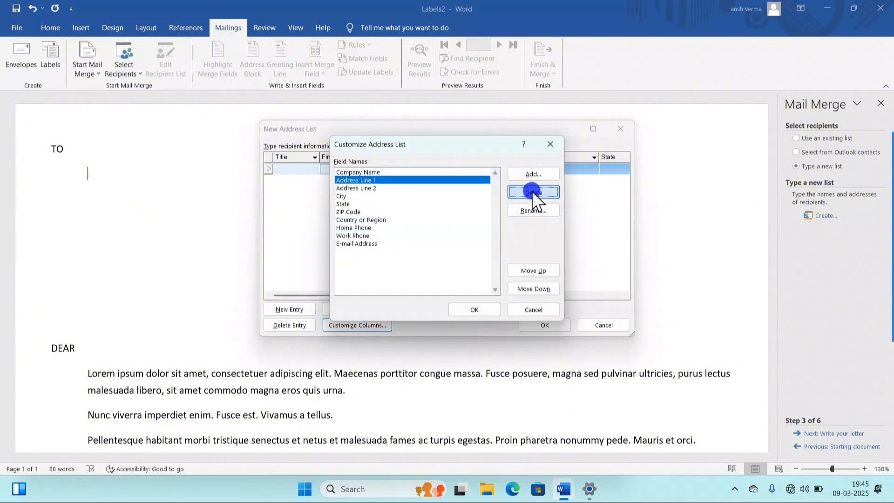
click(425, 271)
click(411, 178)
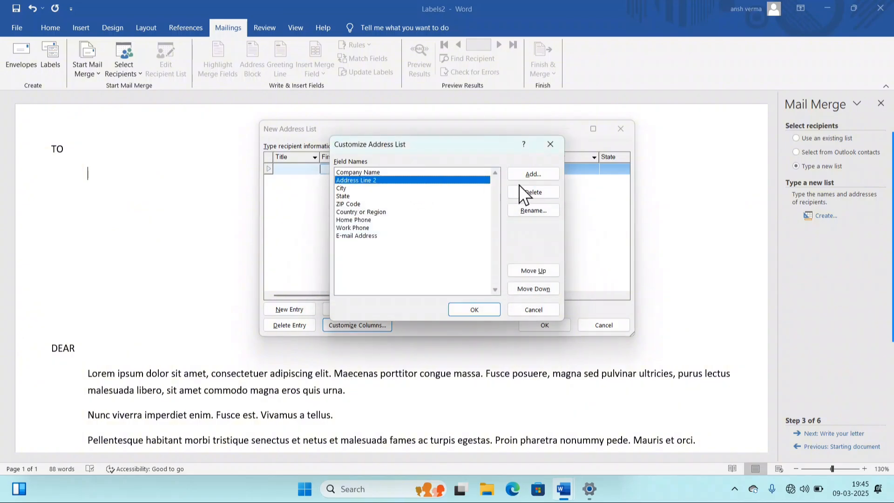
click(530, 191)
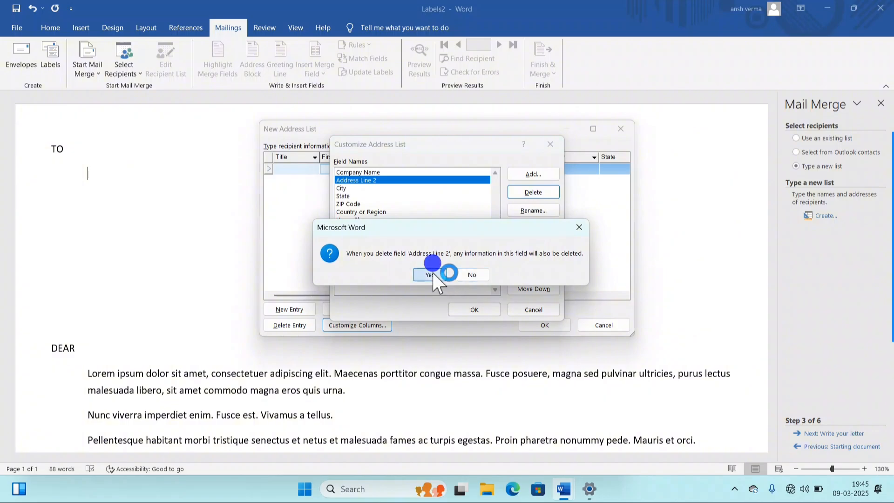
click(430, 275)
click(389, 179)
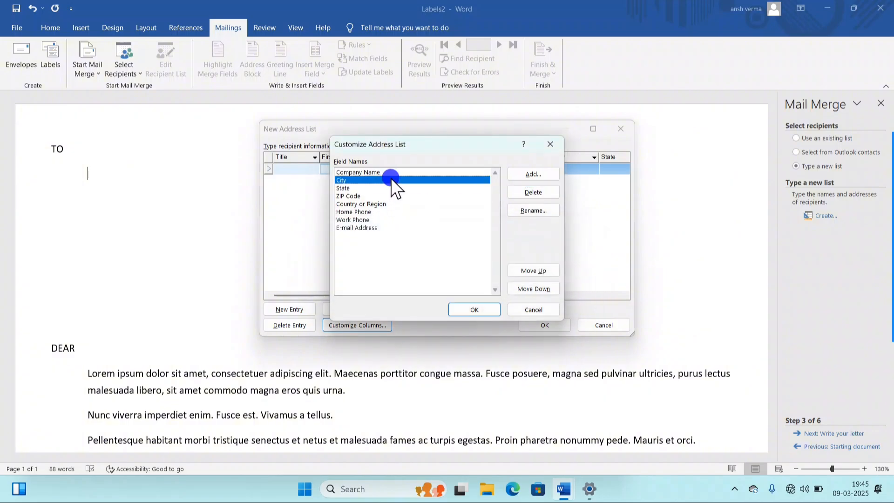
- Rename the ZIP Code field to PIN Code
click(367, 195)
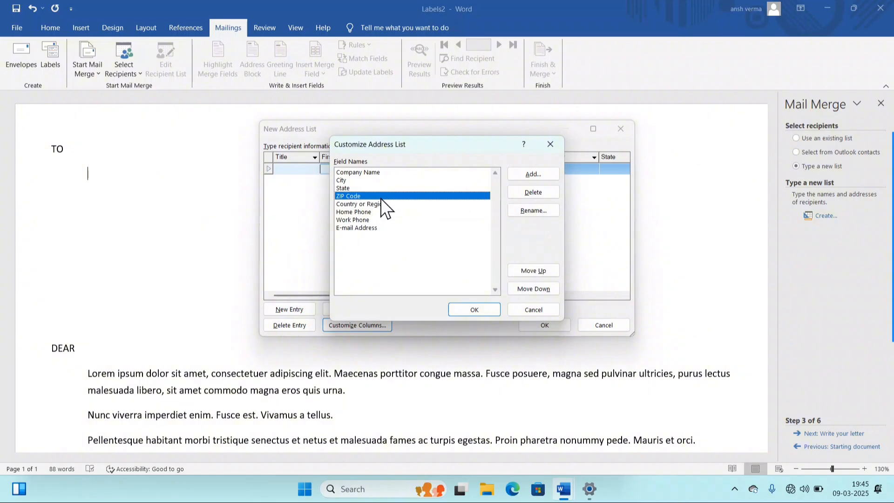
click(517, 210)
key(BackSpace)
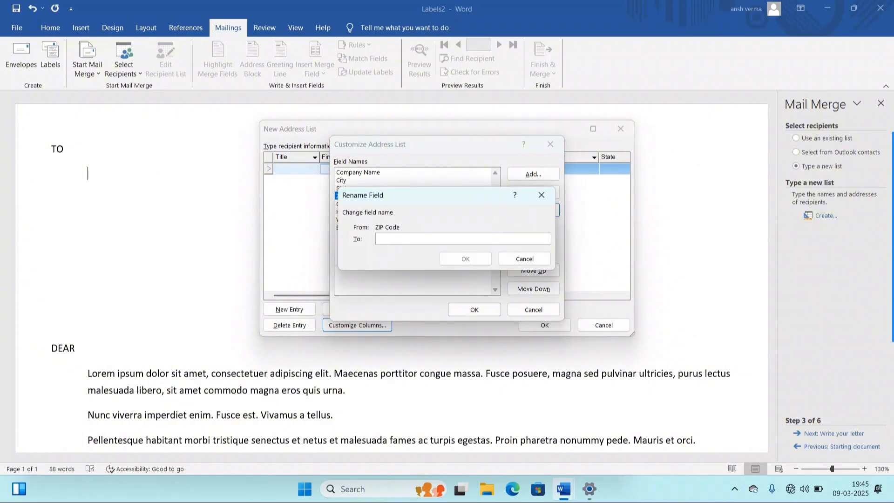
text(pin)
key(BackSpace)
key(BackSpace)
key(BackSpace)
text(PIN C)
key(BackSpace)
text(Code)
click(454, 259)
- Delete the Home Phone and E-mail Address fields and apply the customized columns
click(382, 204)
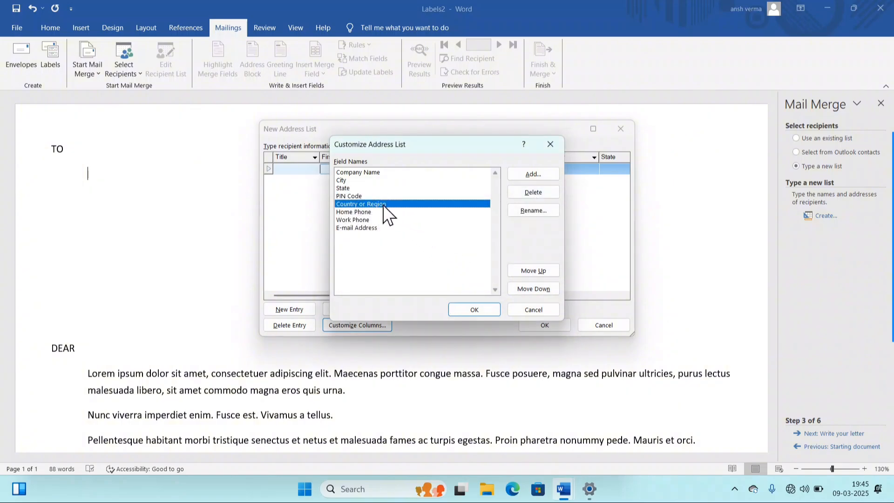
click(363, 211)
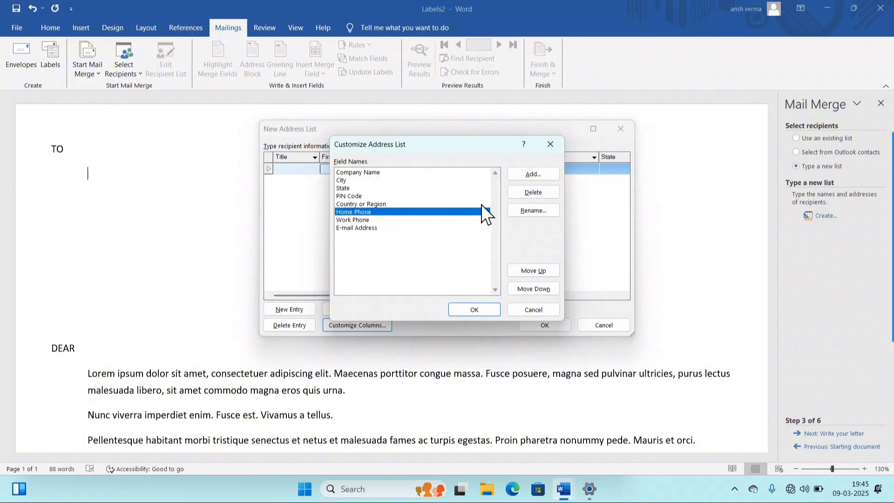
click(533, 192)
click(423, 273)
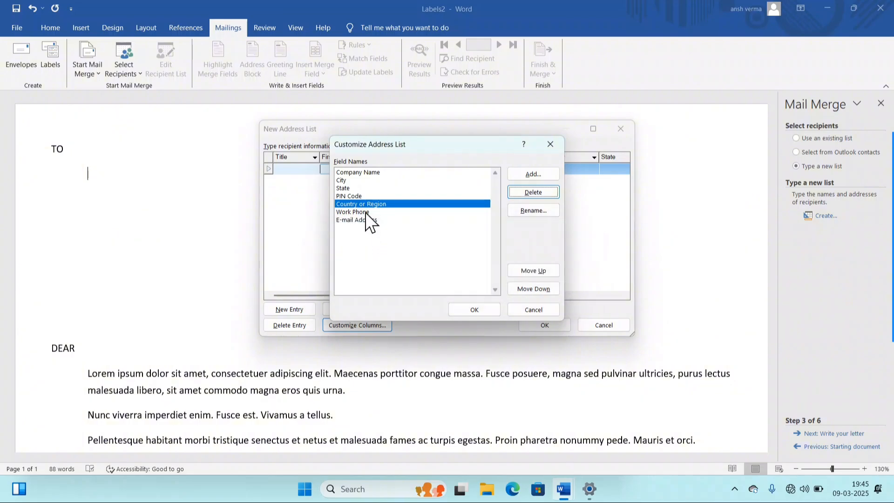
click(368, 205)
click(386, 219)
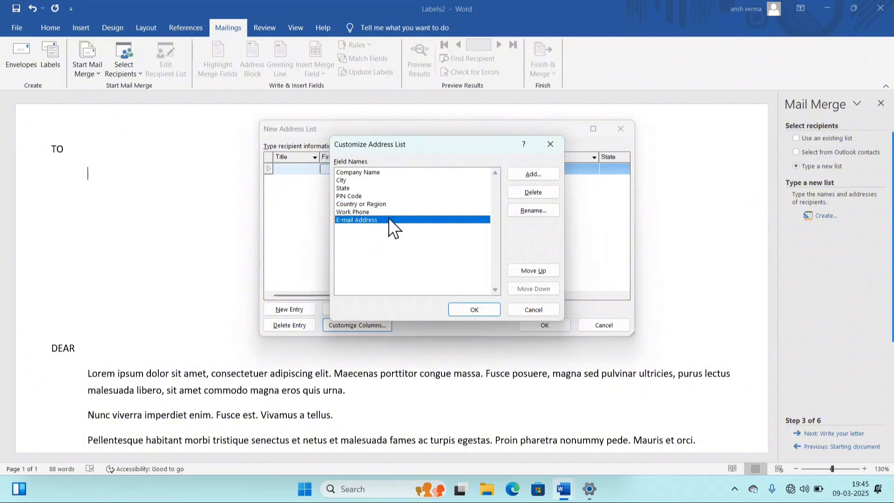
click(533, 191)
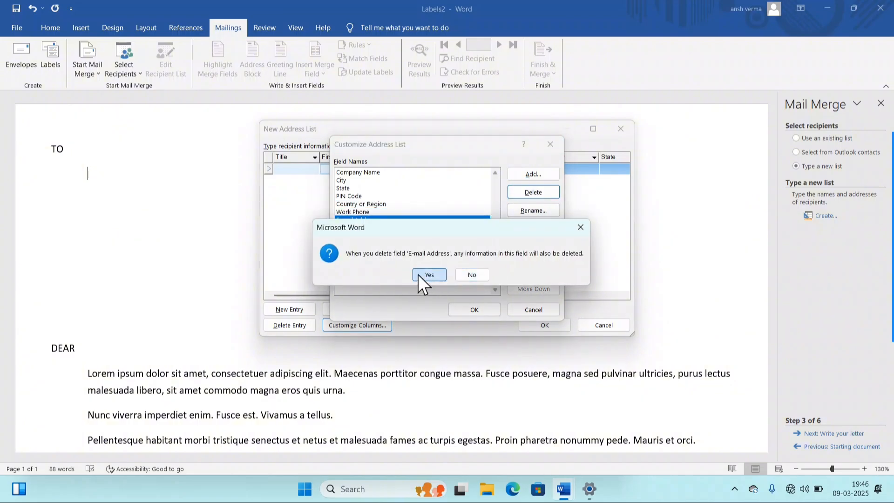
click(418, 273)
click(475, 310)
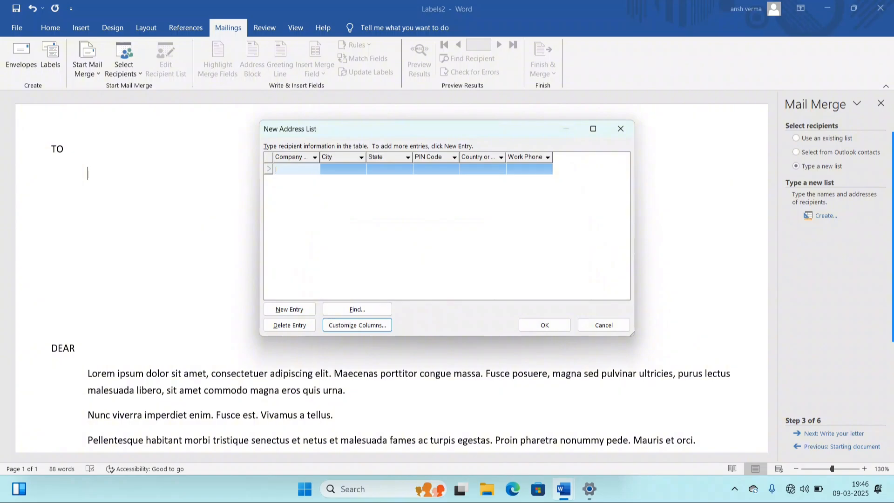
- Add recipient RAJAT PVT LTD, LAKHIMPUR KHERI, UTTAR PRADESH, 262701, INDIA, with its work phone number
text(RAJAT PVT LTD)
key(Tab)
text(LAK)
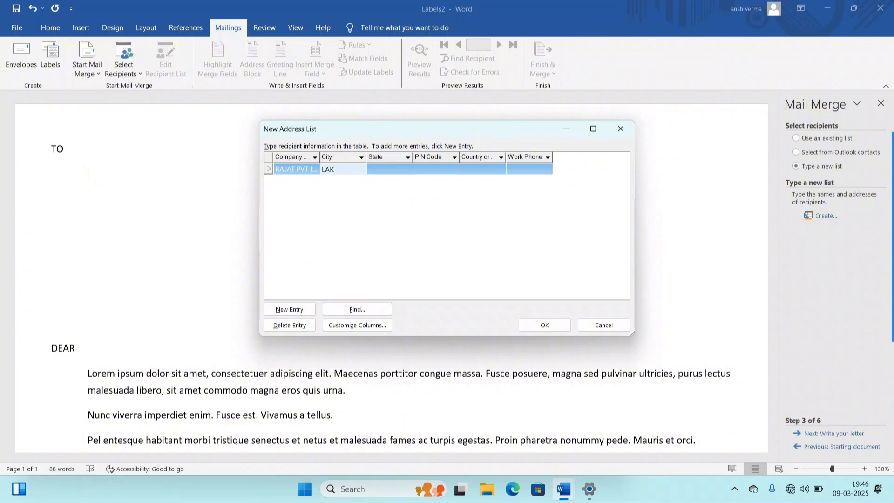
text(HIMPUR KHERI)
key(Tab)
text(UTTAR PRADE)
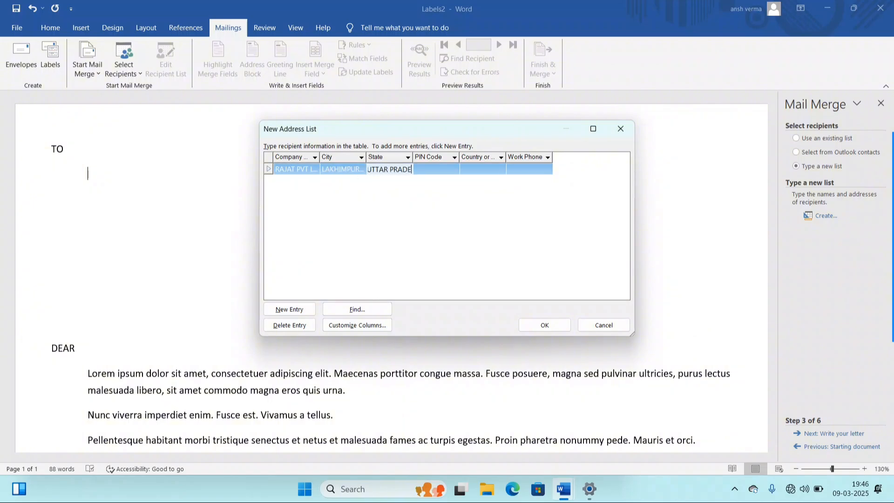
text(SH)
key(Tab)
text(26)
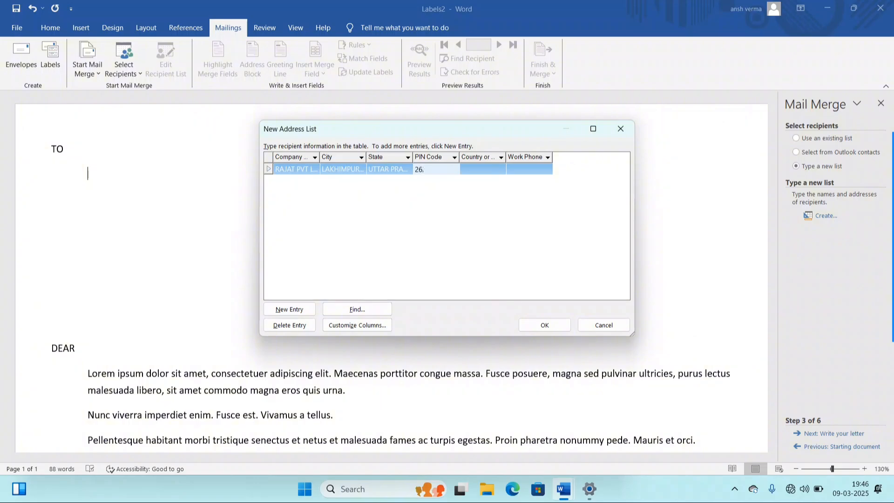
text(2701)
key(Tab)
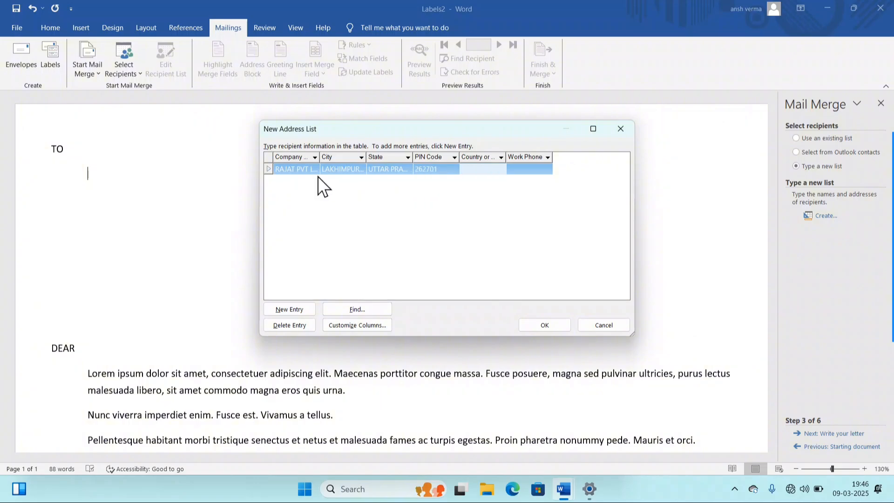
text(INDIA)
key(Tab)
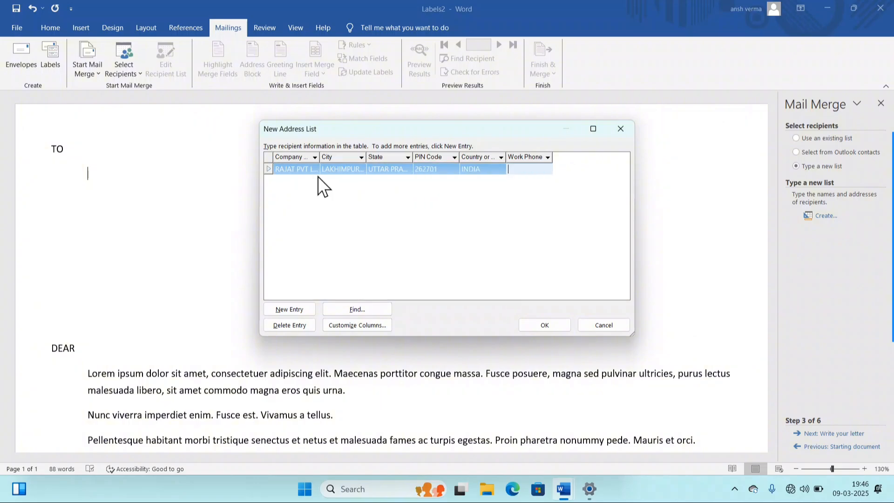
key(Tab)
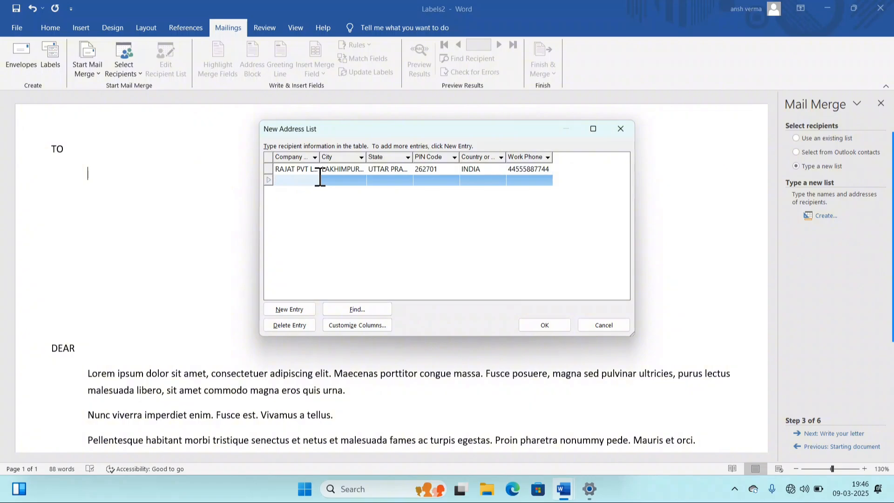
text(MUD)
text(IT INST)
text(URE)
key(Tab)
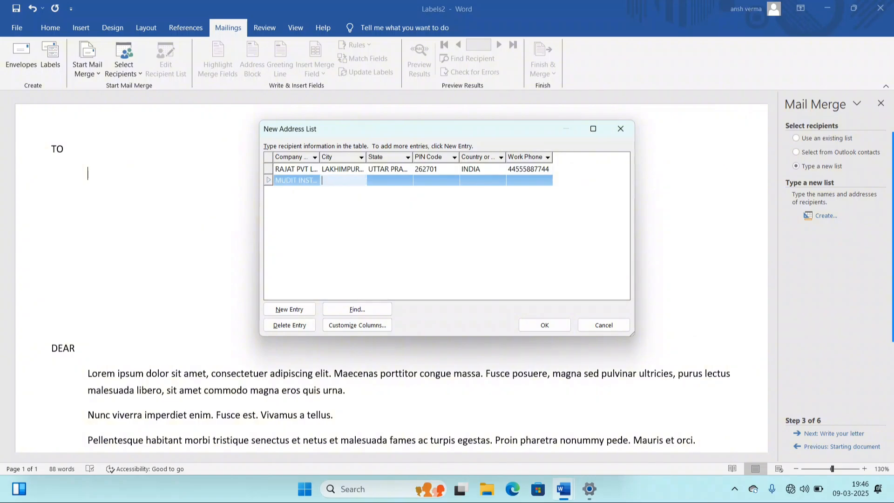
text(SITAPUR)
key(Tab)
text(UTT)
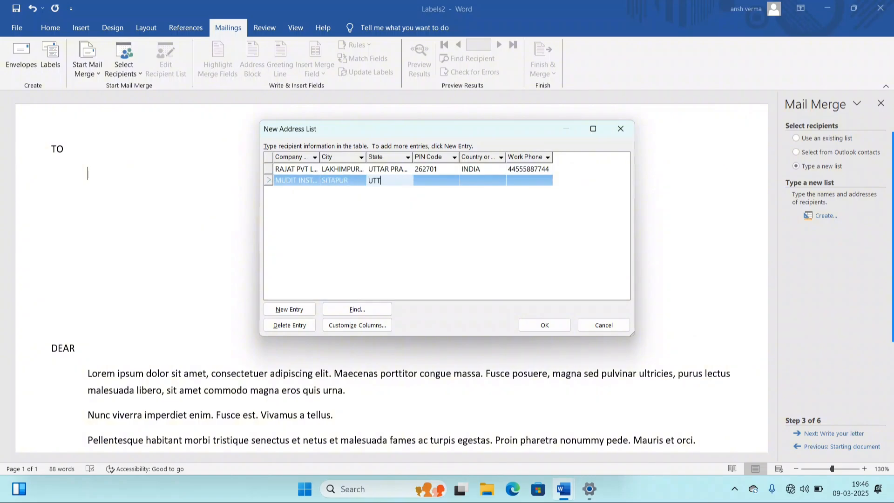
text(AR PRADESH)
key(Tab)
text(252)
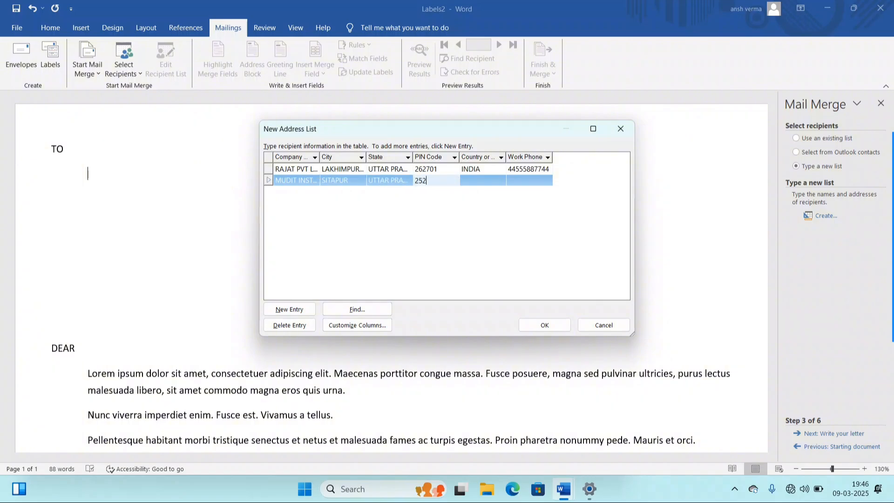
text(445)
key(Tab)
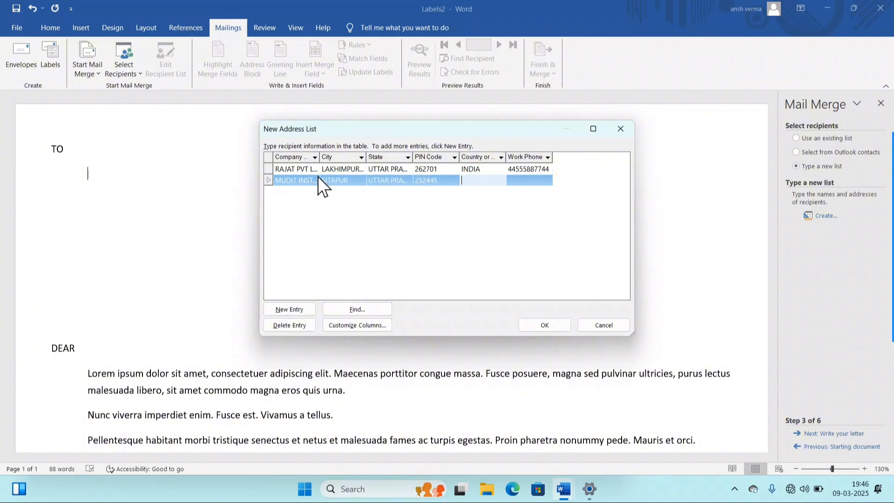
text(INDIA)
key(Tab)
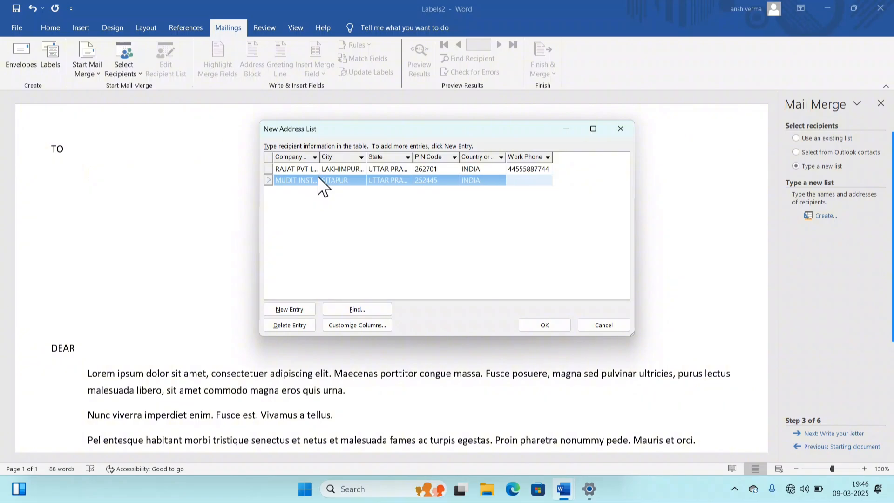
key(Tab)
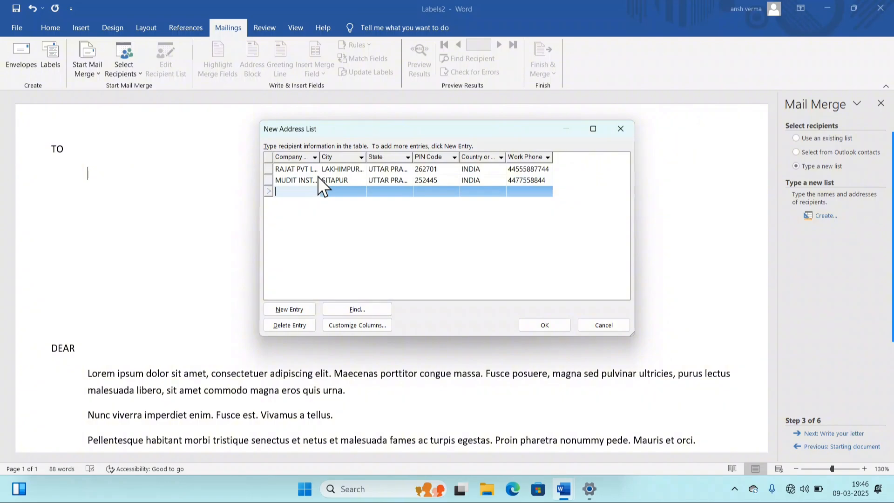
- Enter POOJA COMP, LUCKNOW, UTTAR PRADESH, 458425, INDIA, with its work phone number
text(POOJA COMP)
key(Tab)
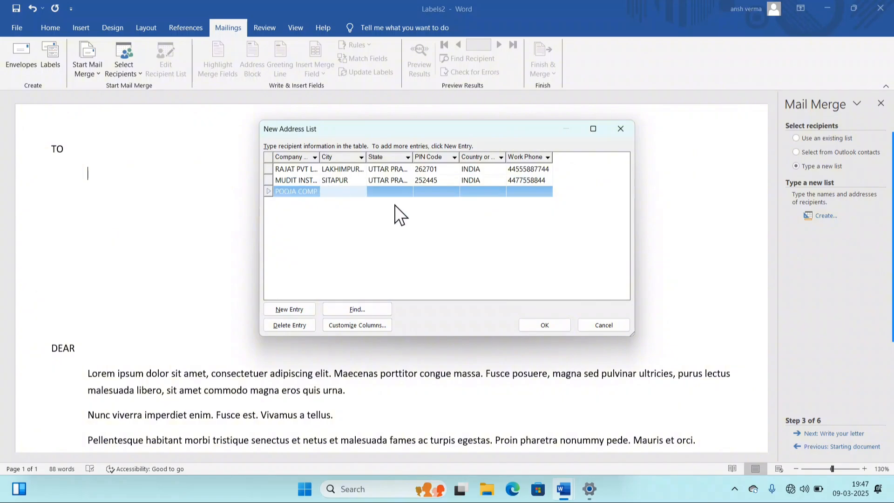
text(LUCKNOW)
key(Tab)
text(UTTAR P)
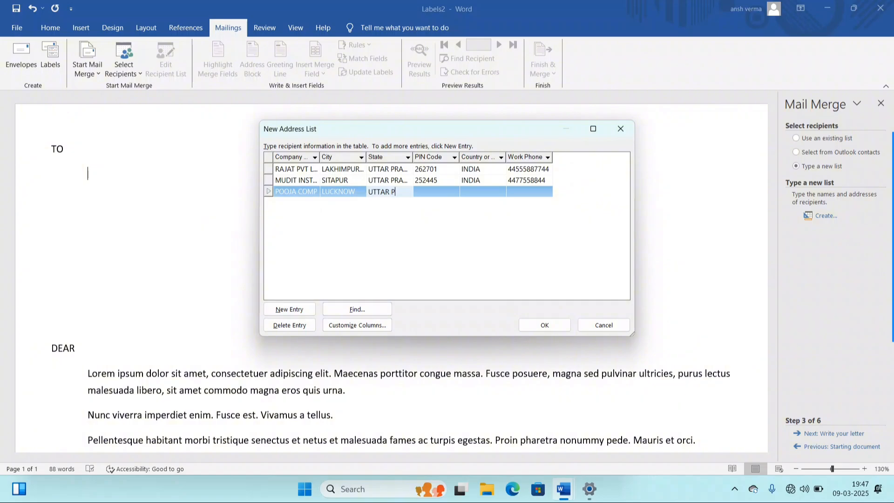
text(RADESH)
key(Tab)
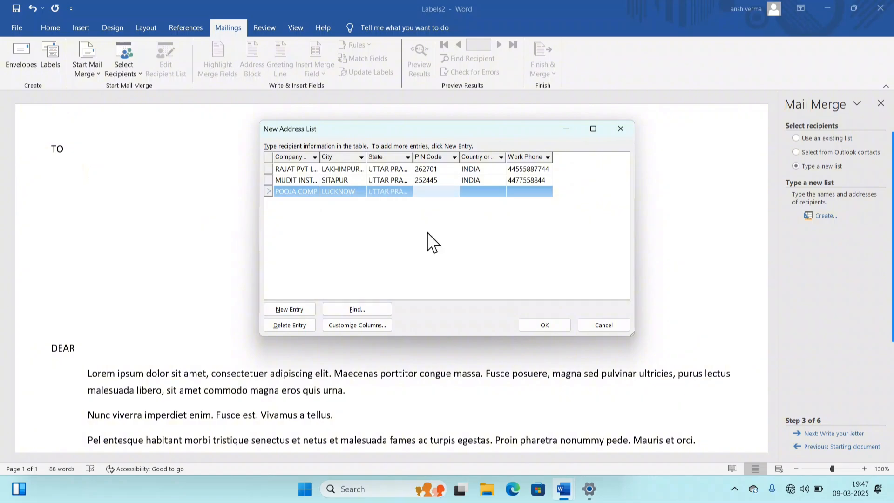
text(458425)
key(Tab)
text(INDIA)
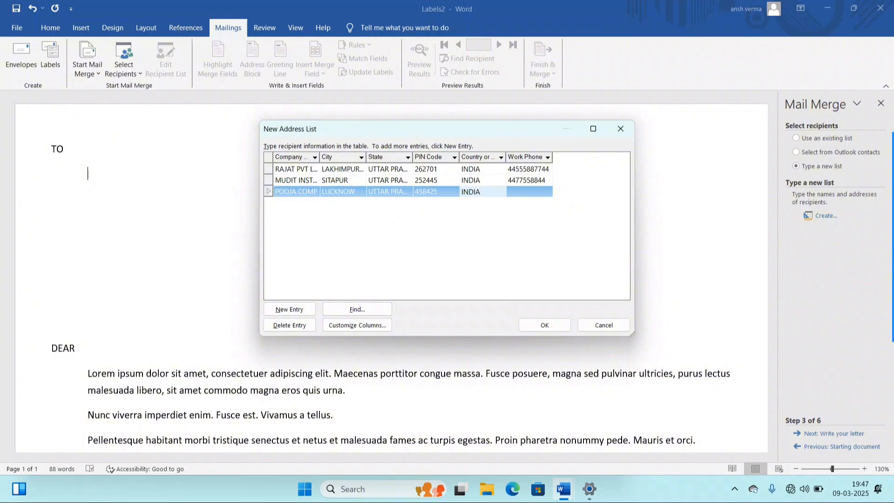
key(Tab)
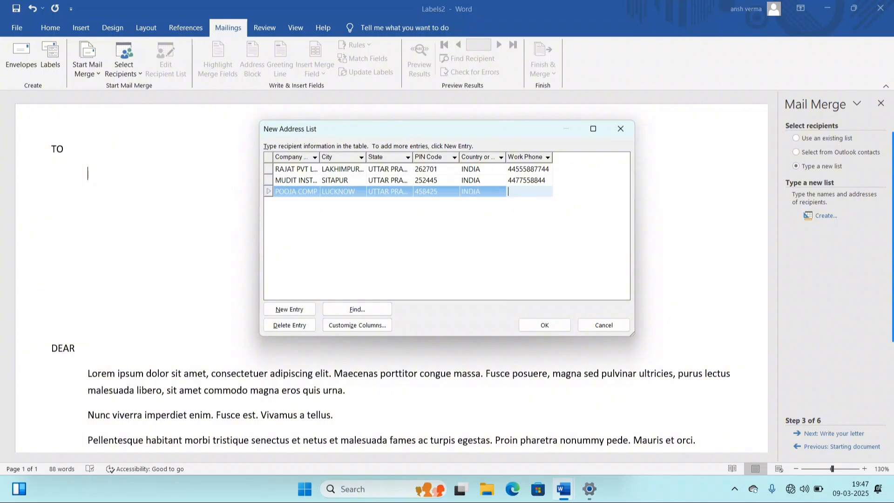
text(2222222444)
key(Tab)
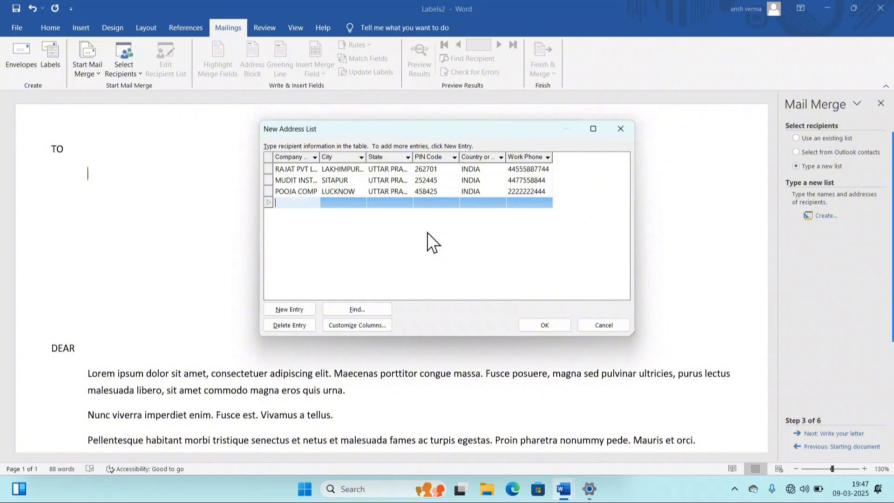
- Enter MOHIT PVT LTD, KANPUR, UTTAR PRADESH, 254585, INDIA, with its work phone number
text(MOHI)
text(T PVT LTD)
key(Tab)
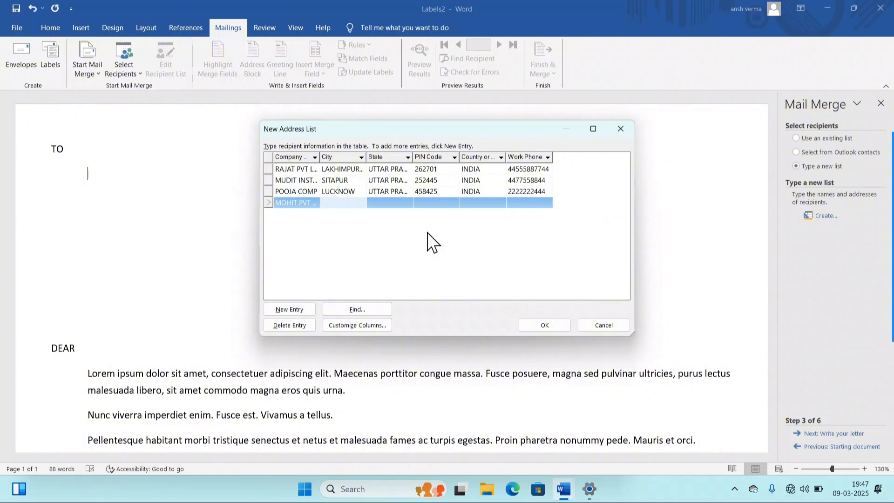
text(KANPUR)
key(Tab)
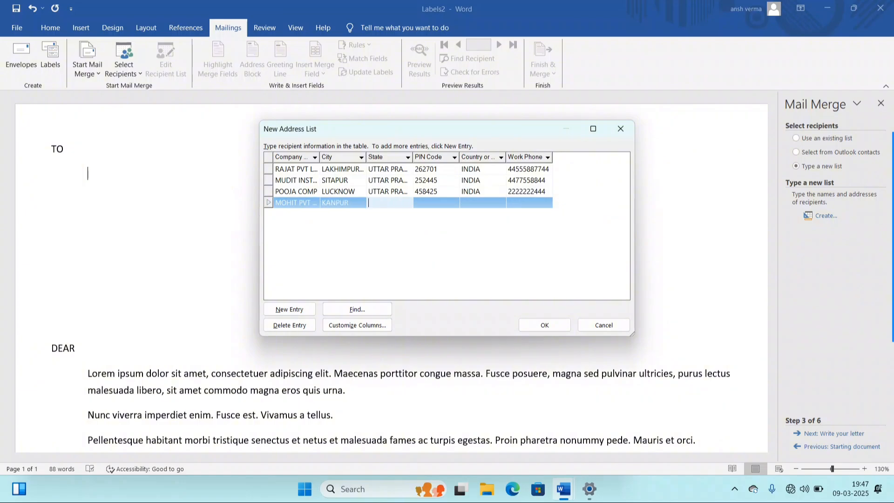
text(UTTAR PRS)
key(BackSpace)
text(ADESH)
key(Tab)
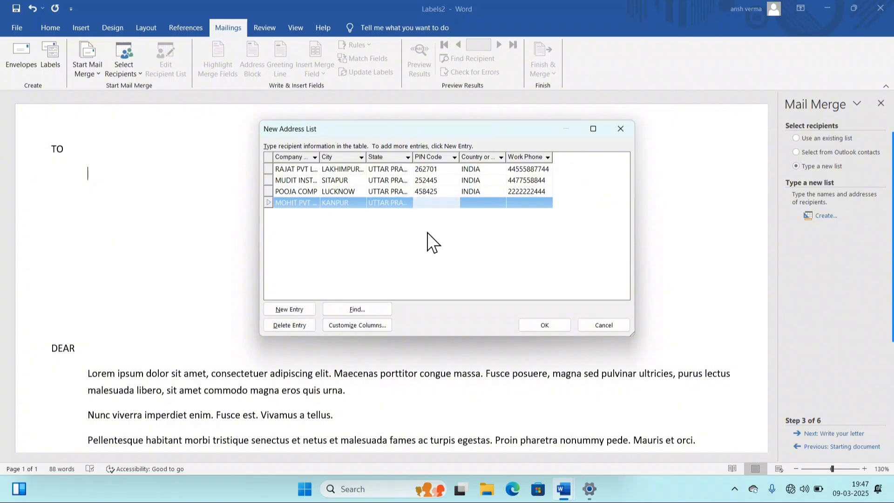
text(254585)
key(Tab)
text(INDIA)
key(Tab)
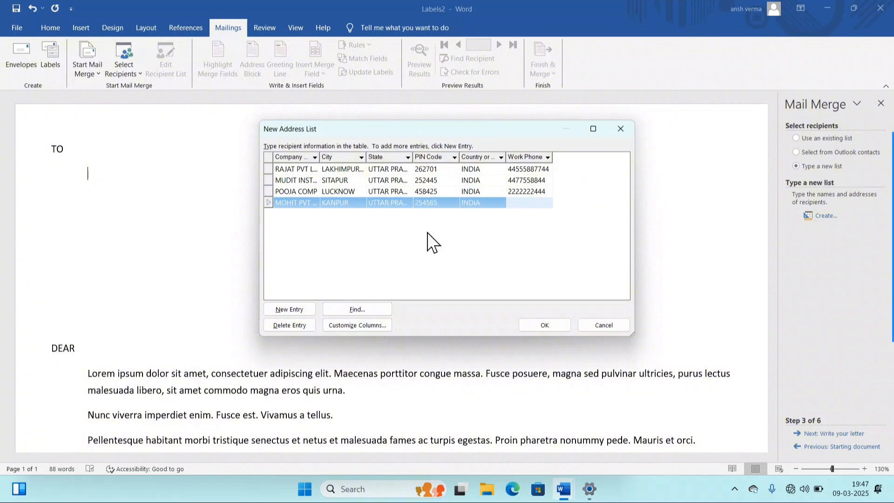
- Save the address list as LIST01, accept the four recipients, and open Greeting Line below TO
click(547, 325)
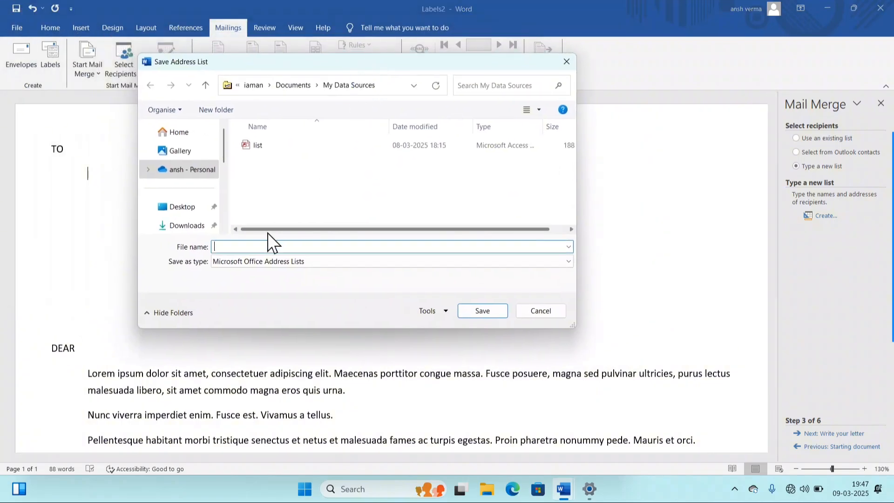
text(LIS)
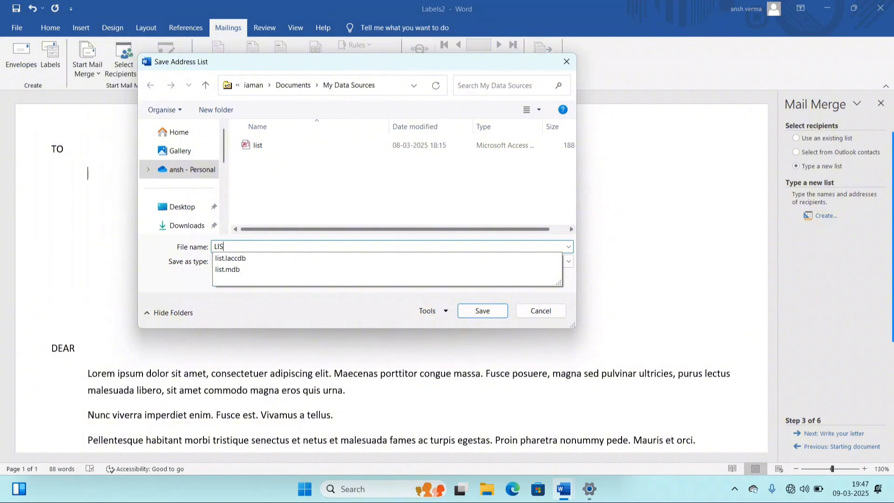
text(T01)
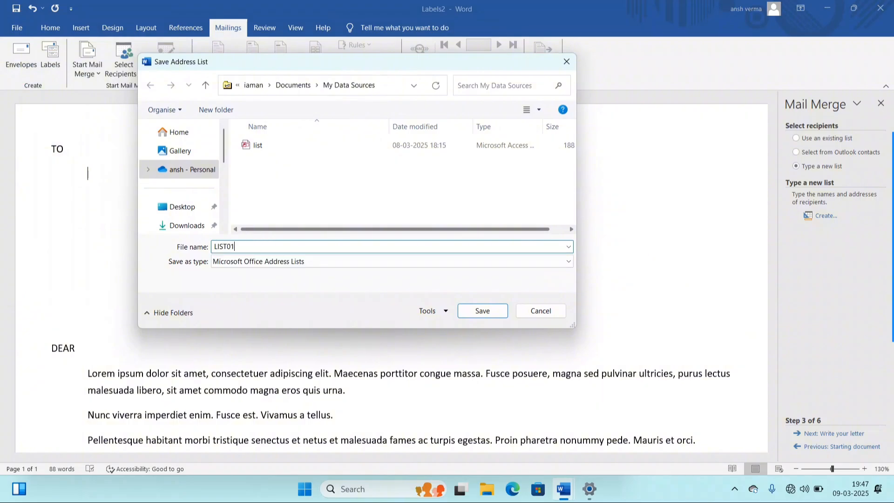
click(484, 311)
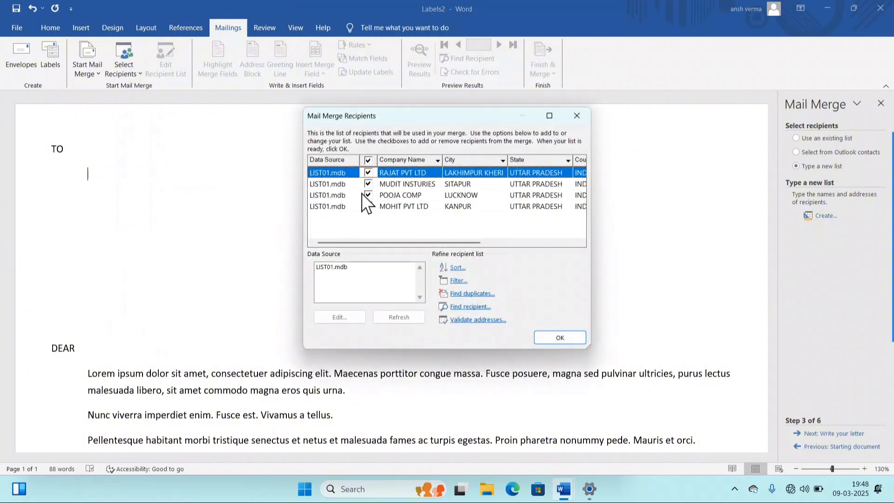
click(369, 207)
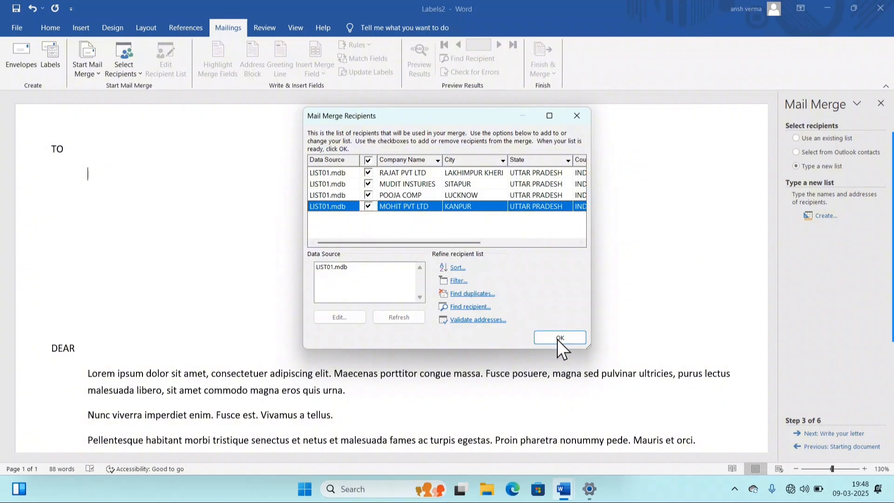
click(542, 335)
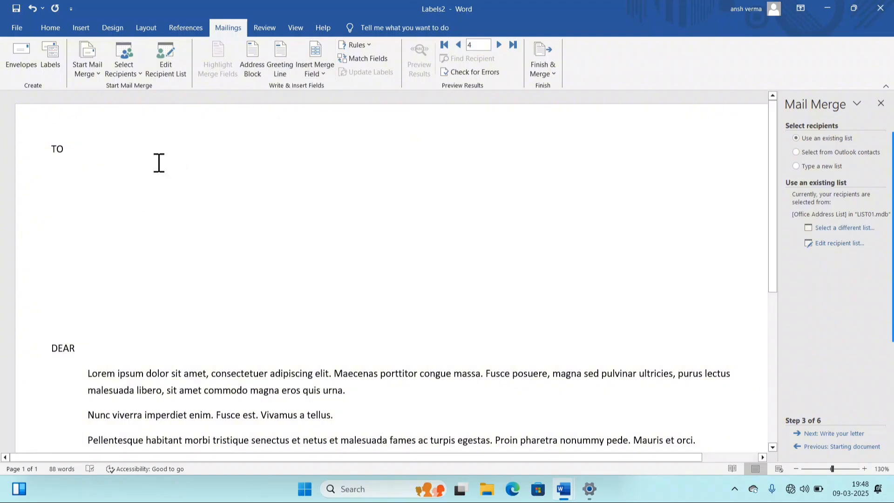
click(181, 169)
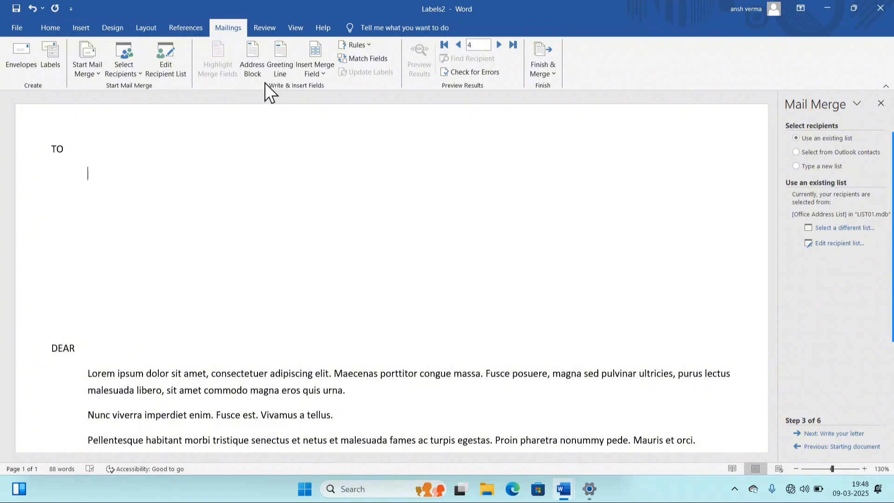
click(279, 63)
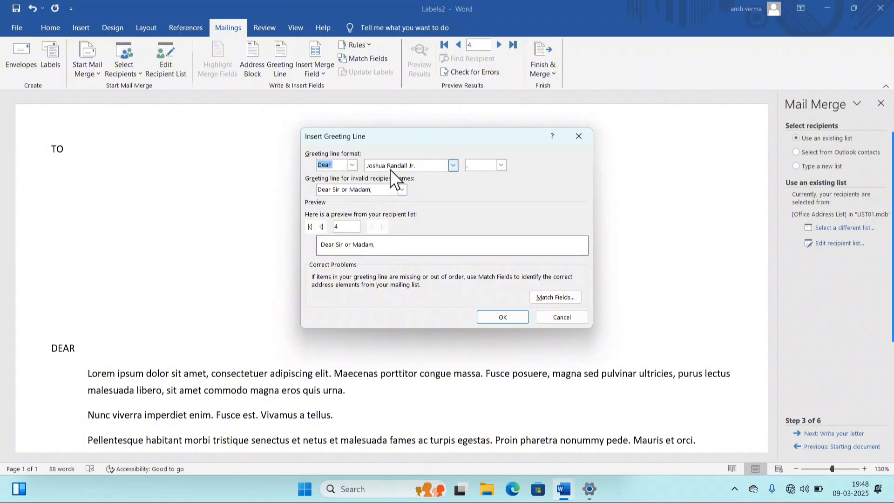
- Close the greeting line options without inserting, then add «Company_Name» under TO and start a new line
click(452, 166)
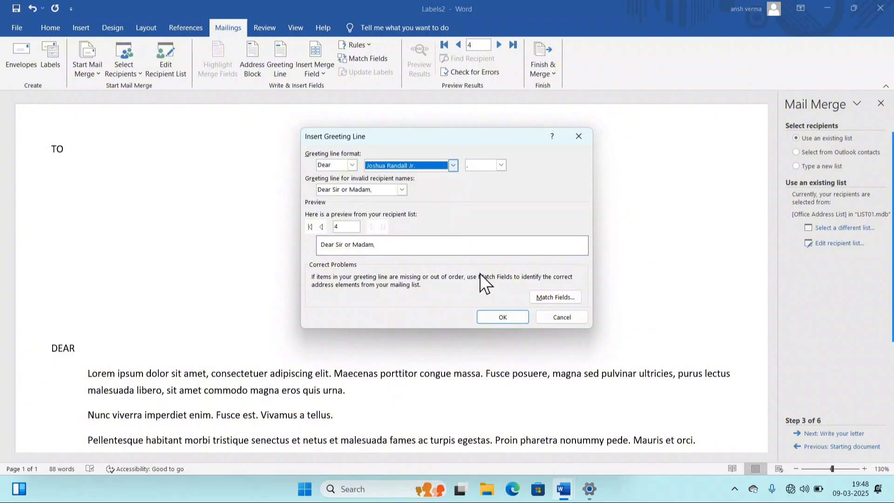
click(552, 318)
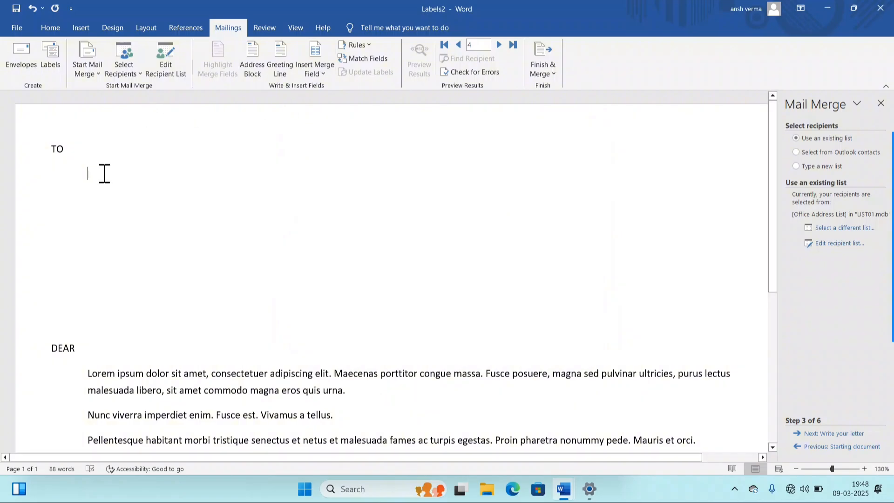
click(308, 75)
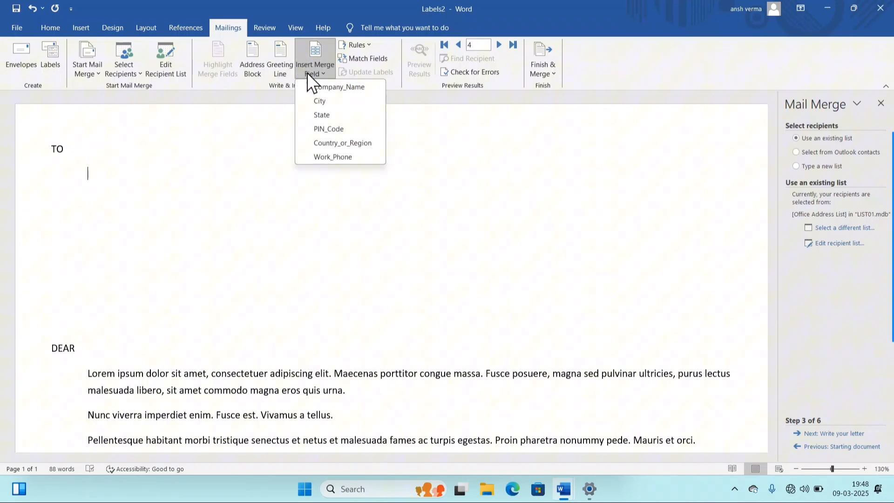
click(325, 88)
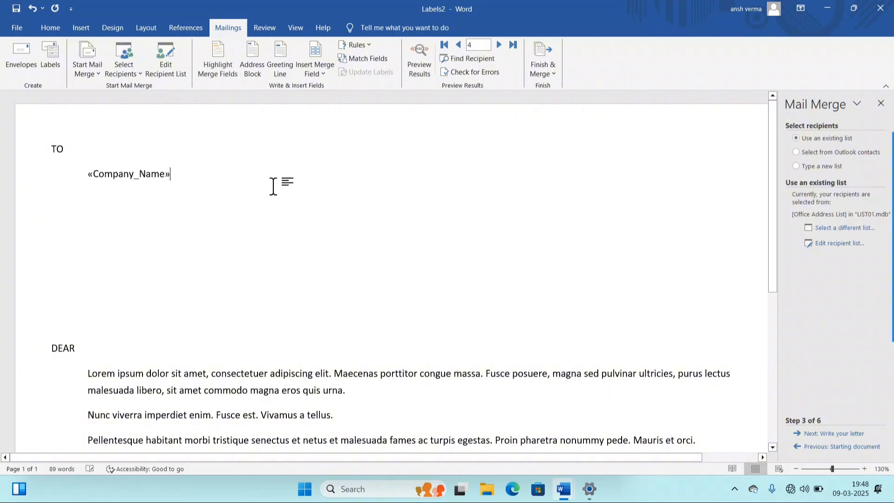
key(Return)
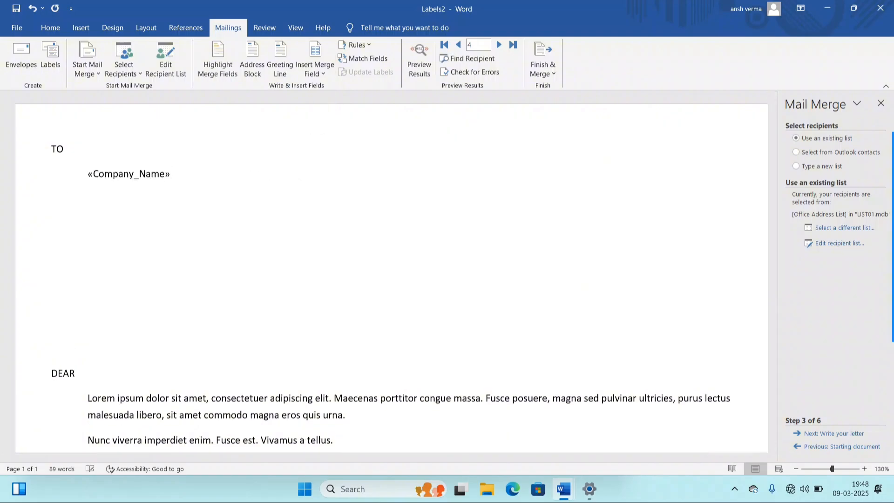
- Add «City», «State», «PIN_Code» and «Country_or_Region» merge fields on the line below
click(321, 75)
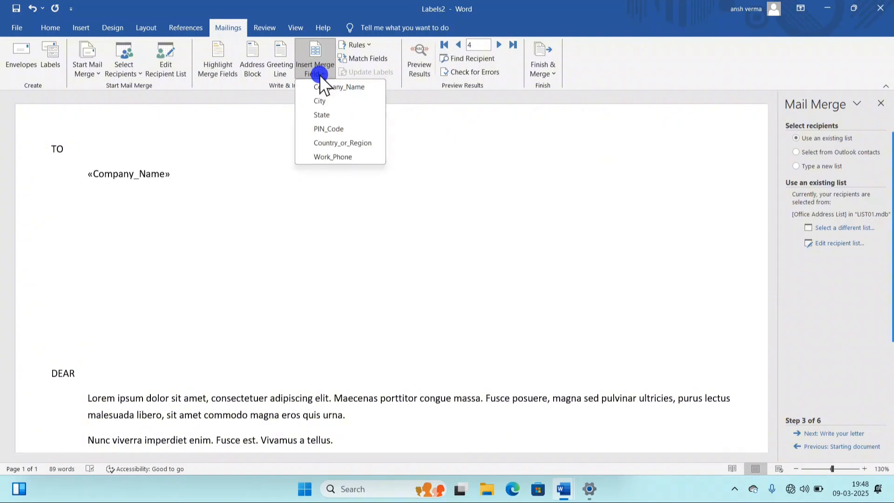
click(321, 100)
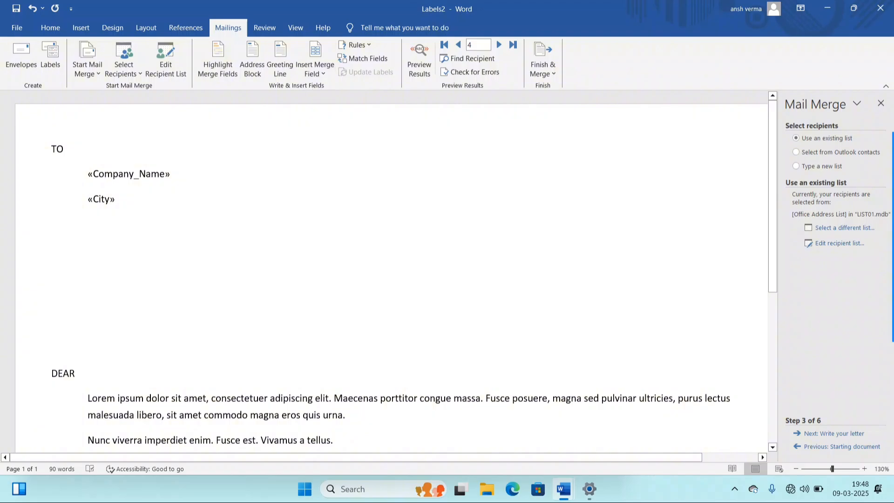
click(308, 69)
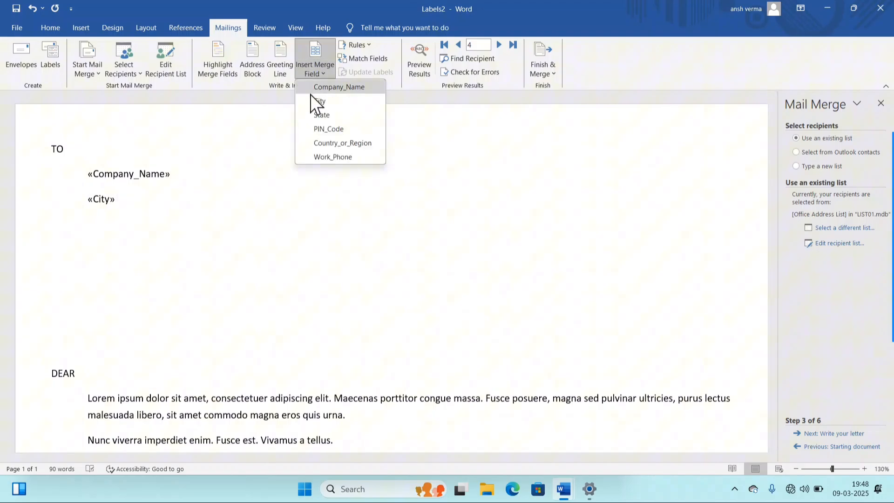
click(325, 113)
click(317, 62)
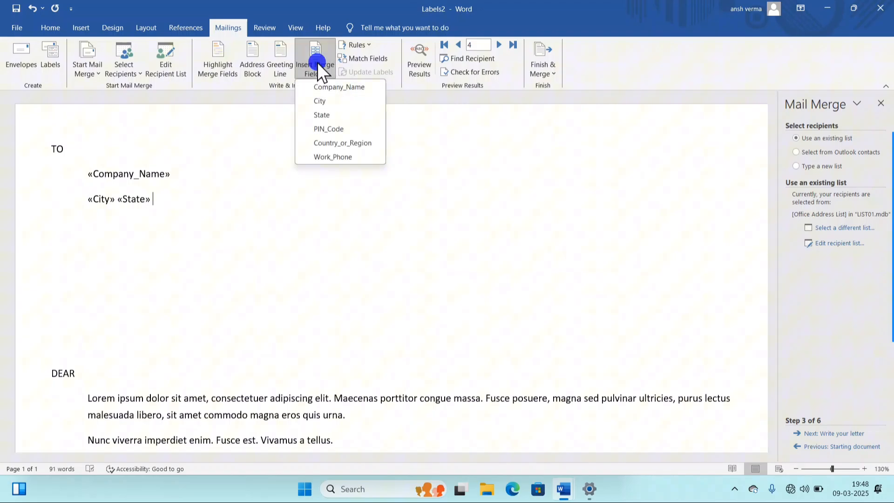
click(325, 130)
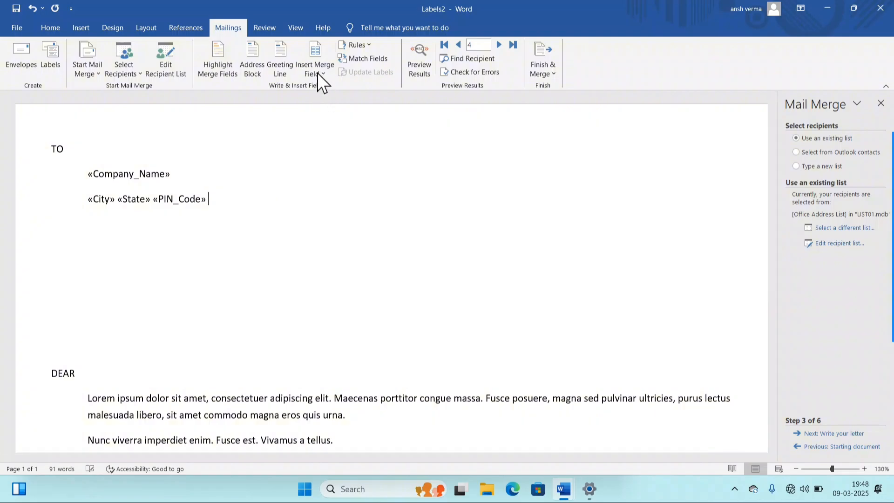
click(317, 73)
click(346, 141)
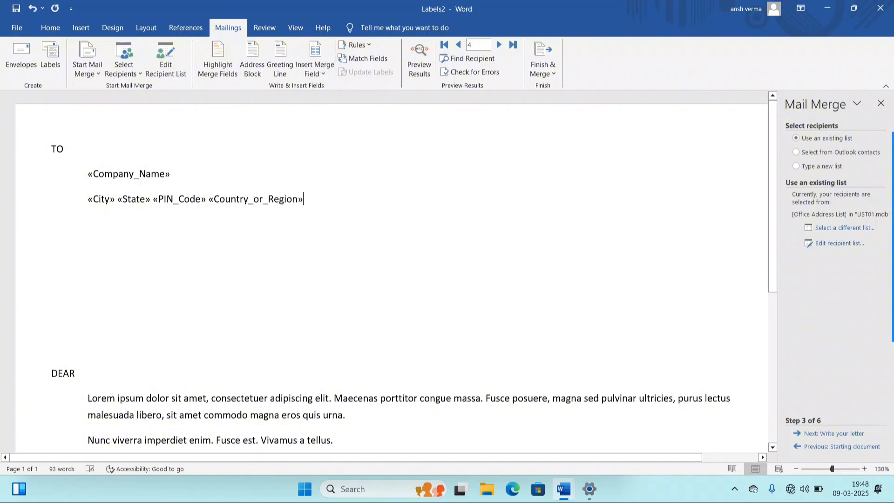
- Type the label lines 'COMPANY NAME :', 'CONTACT NO :' and 'ADDRESS- :' below the body paragraphs
scroll(340, 204, down, 5)
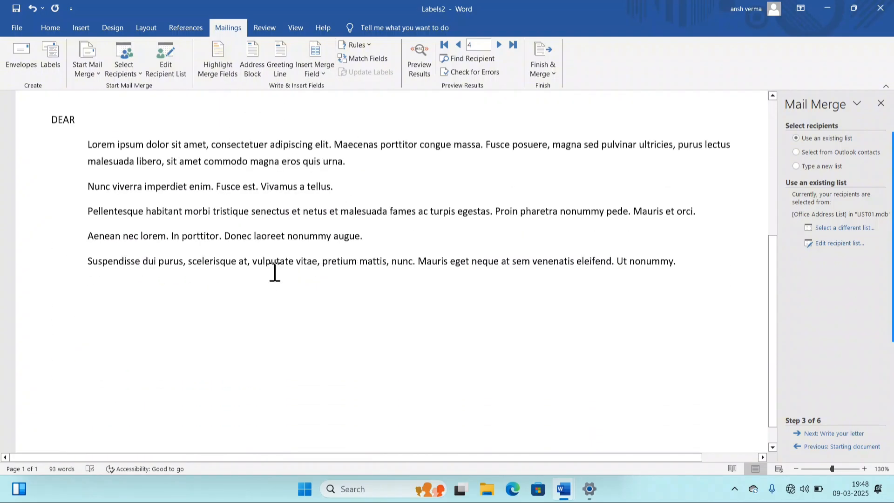
click(94, 310)
text(C)
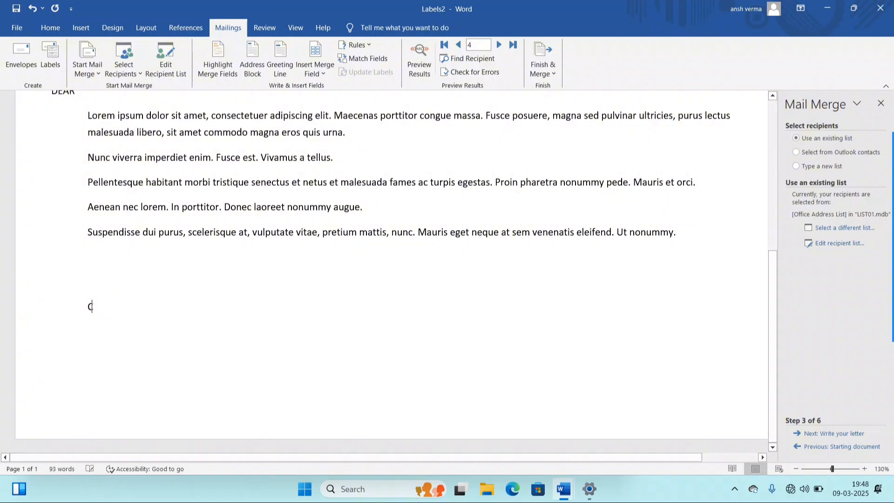
text(OMPANY )
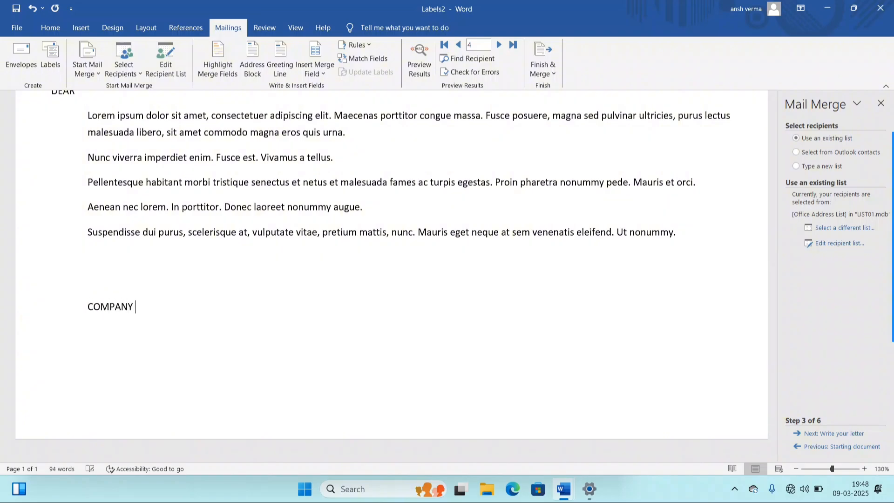
text(NAME : CONTACT)
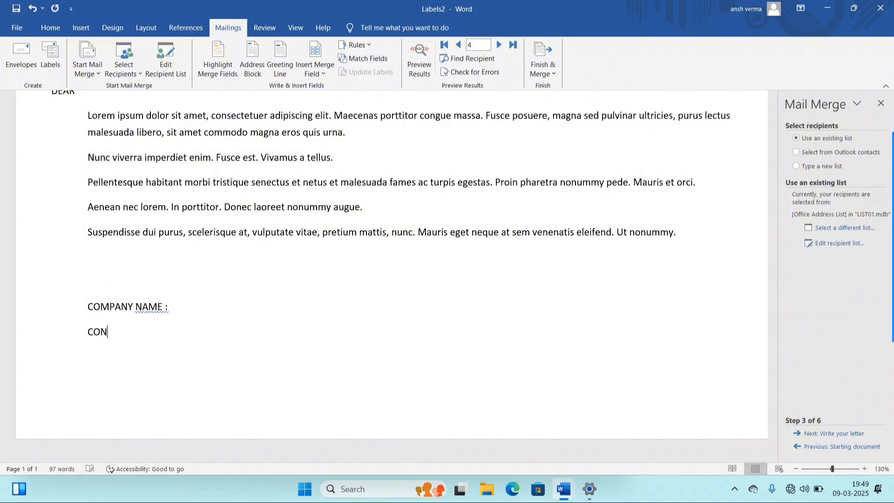
text( NO :)
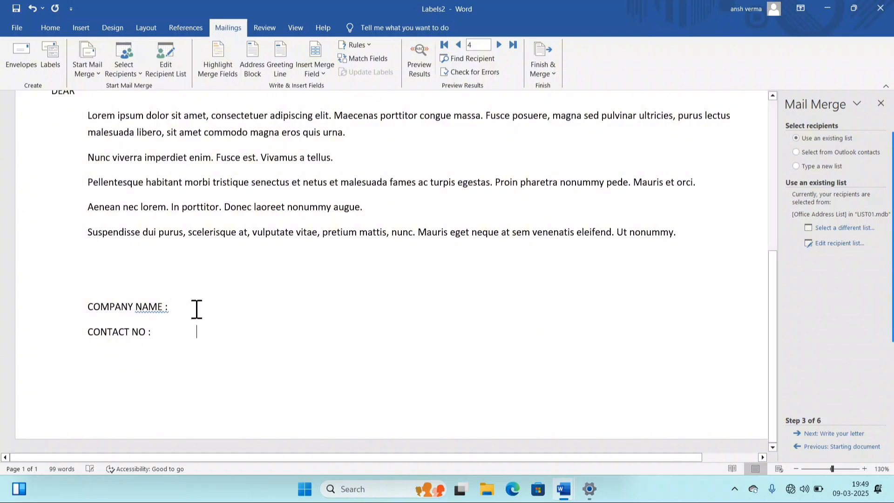
double_click(196, 307)
click(178, 331)
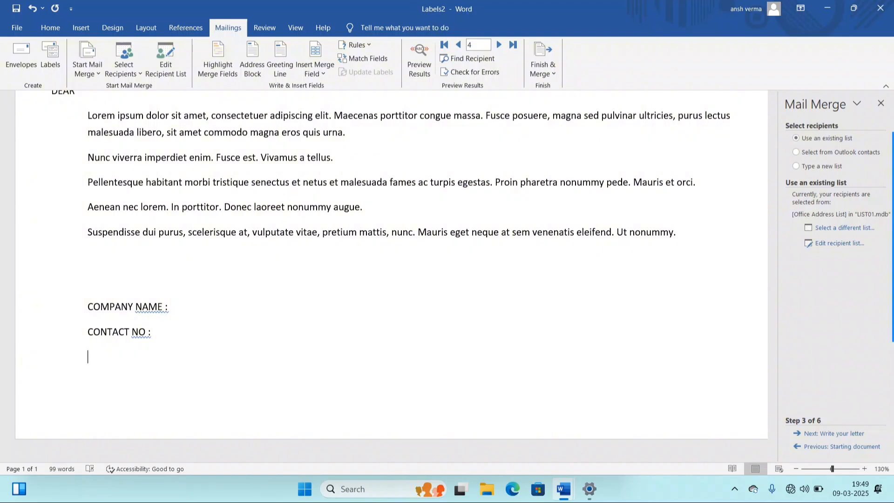
text(ADDRESS)
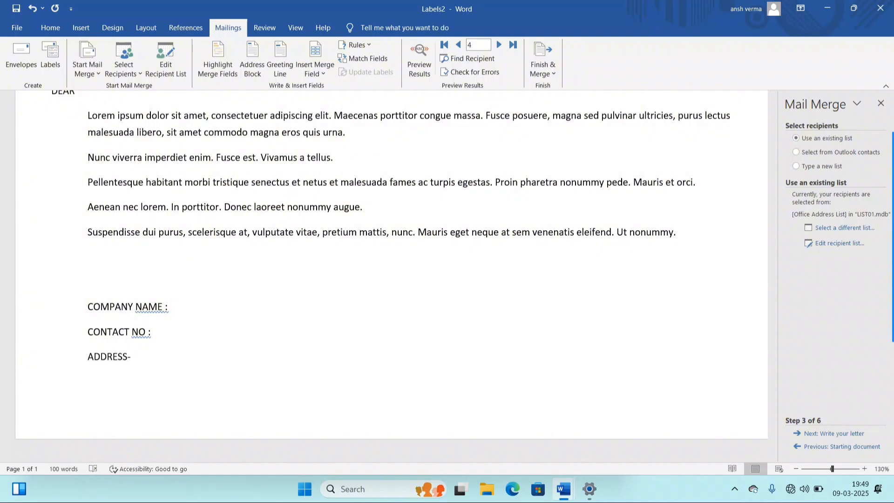
text(- :)
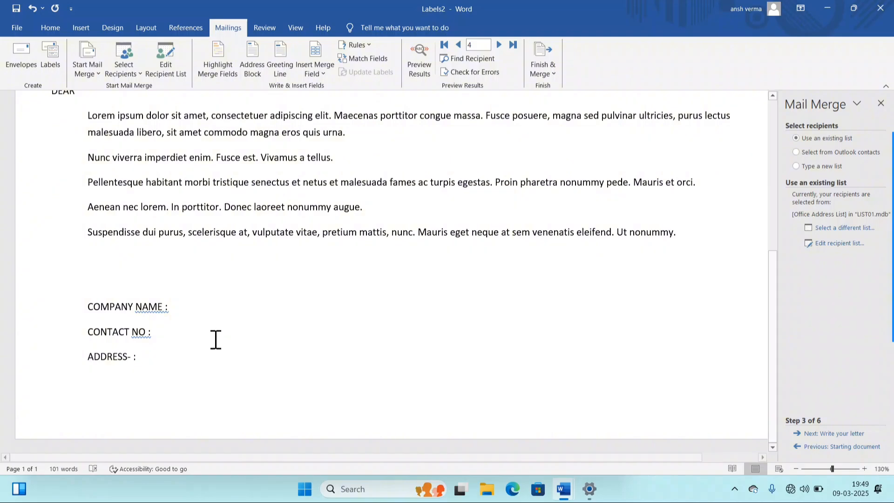
scroll(214, 339, up, 2)
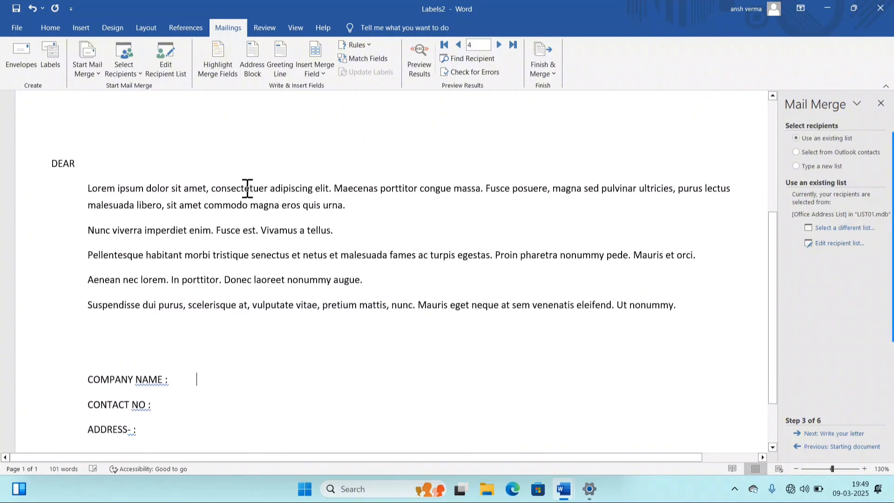
- Insert «Company_Name» after COMPANY NAME : and «Work_Phone» after CONTACT NO :
click(320, 73)
click(331, 85)
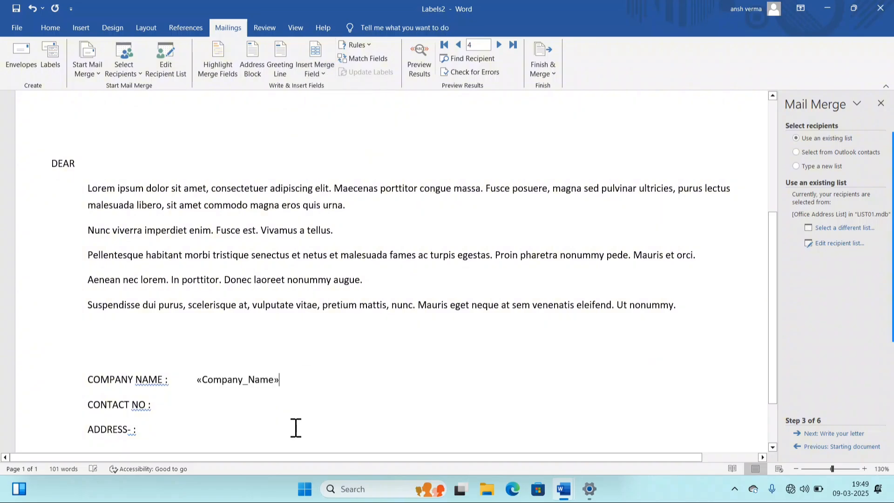
click(194, 392)
click(313, 67)
click(337, 157)
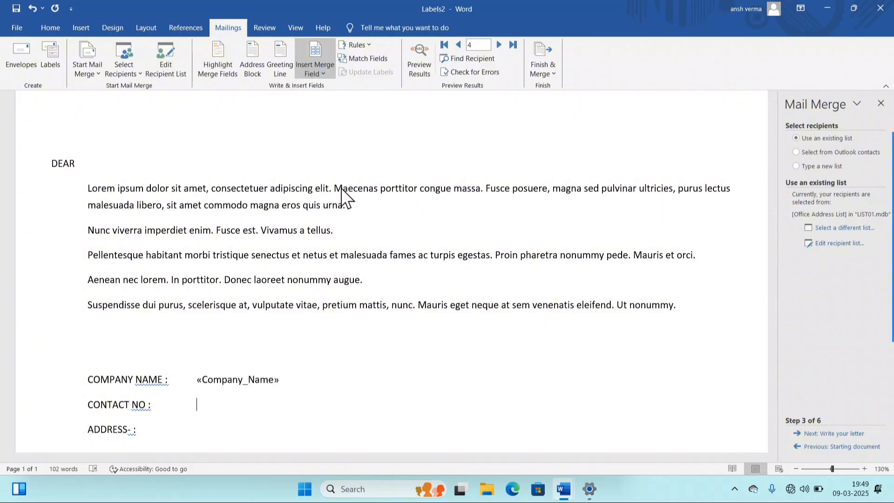
- Add «City», «State», «PIN_Code» and «Country_or_Region» after ADDRESS- :
click(219, 429)
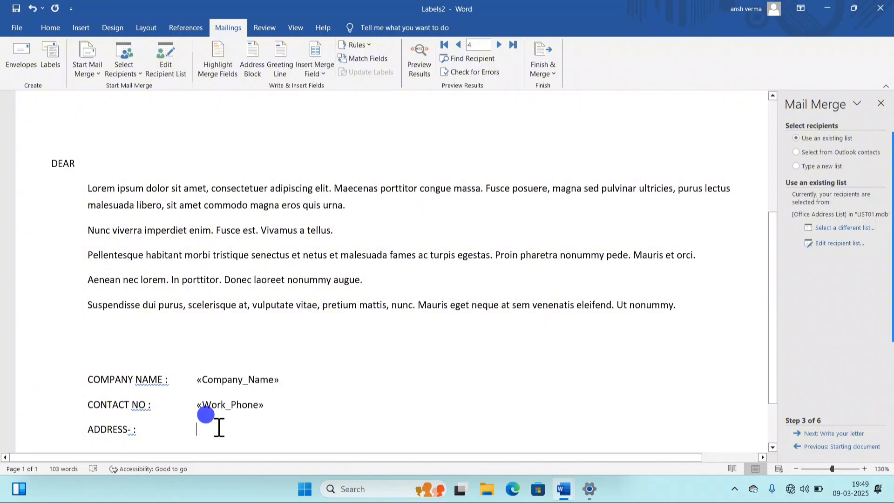
click(312, 70)
click(327, 100)
click(311, 68)
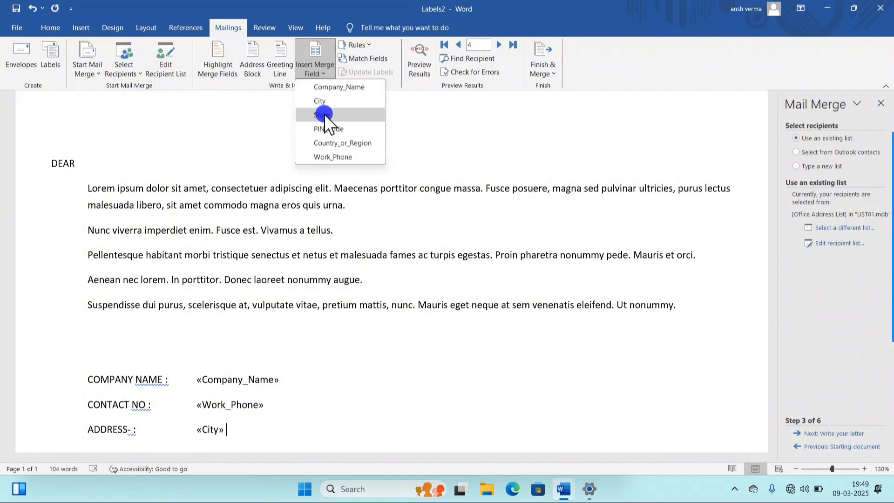
click(325, 114)
click(309, 65)
click(338, 129)
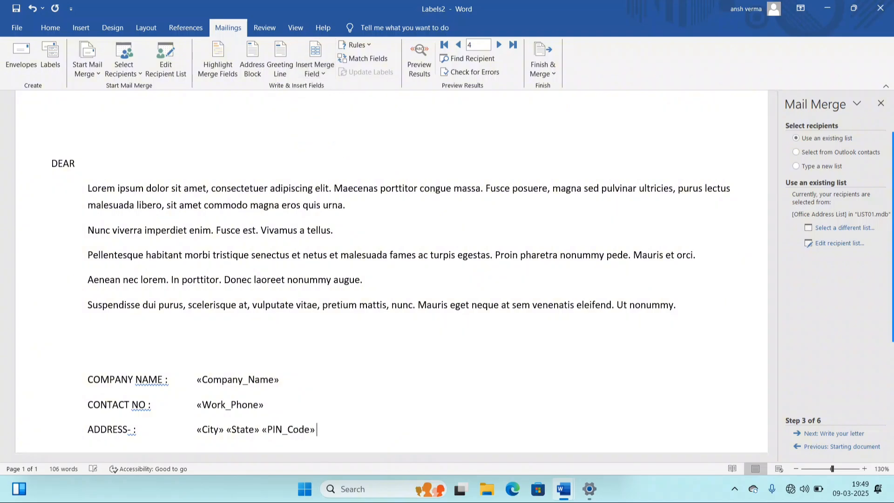
click(309, 71)
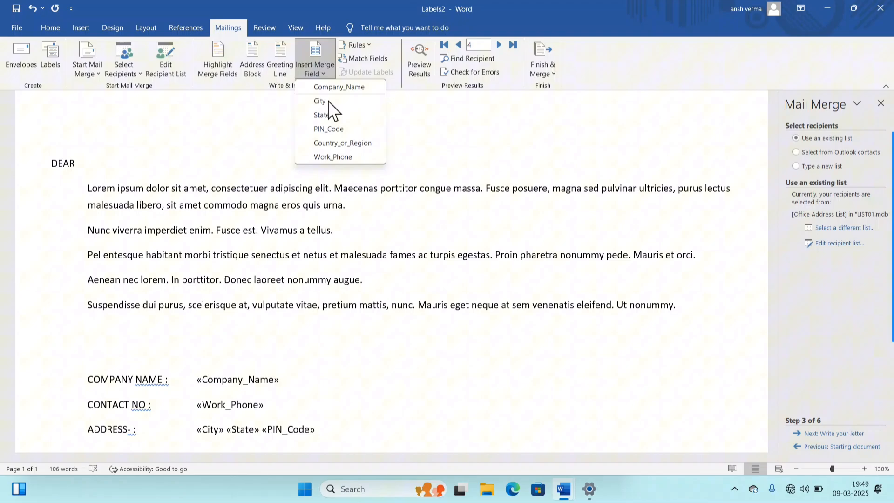
click(343, 145)
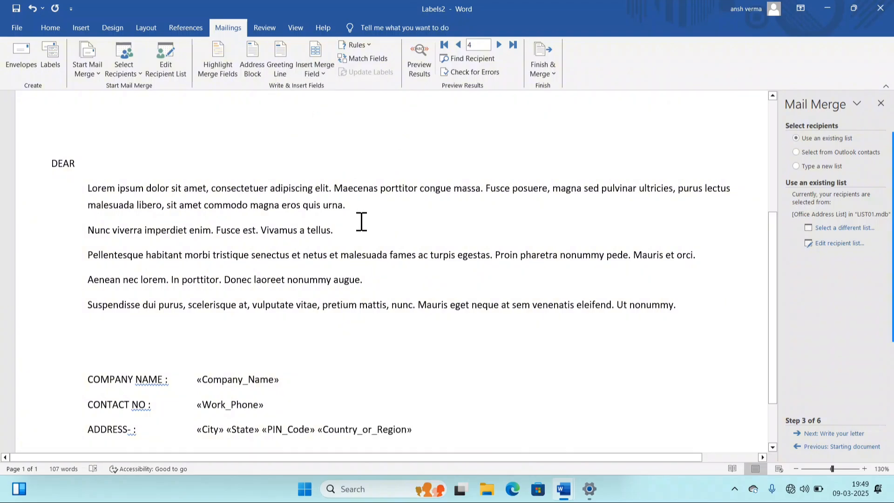
scroll(361, 221, down, 2)
scroll(355, 252, up, 6)
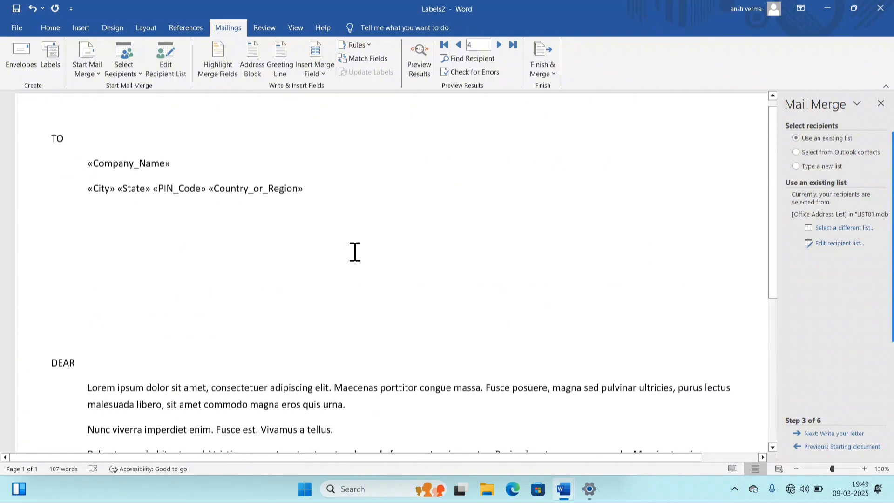
- Delete the empty lines between the TO address block and DEAR
scroll(355, 252, up, 1)
click(319, 75)
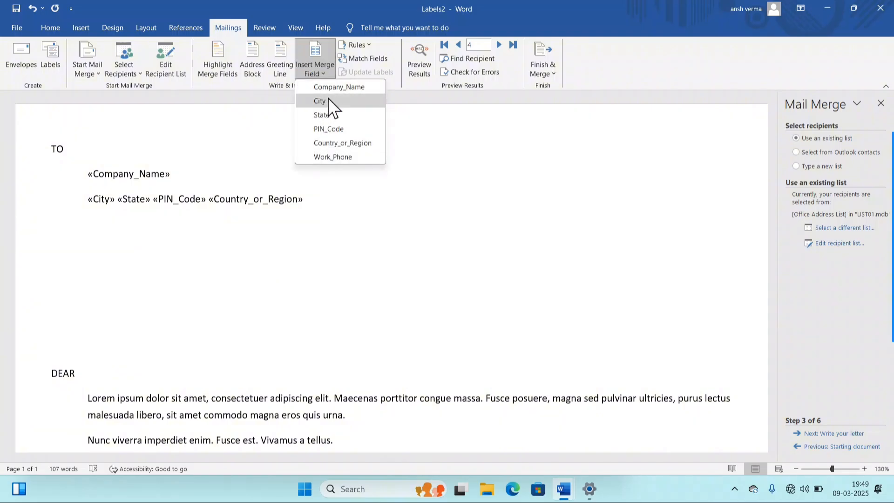
click(130, 276)
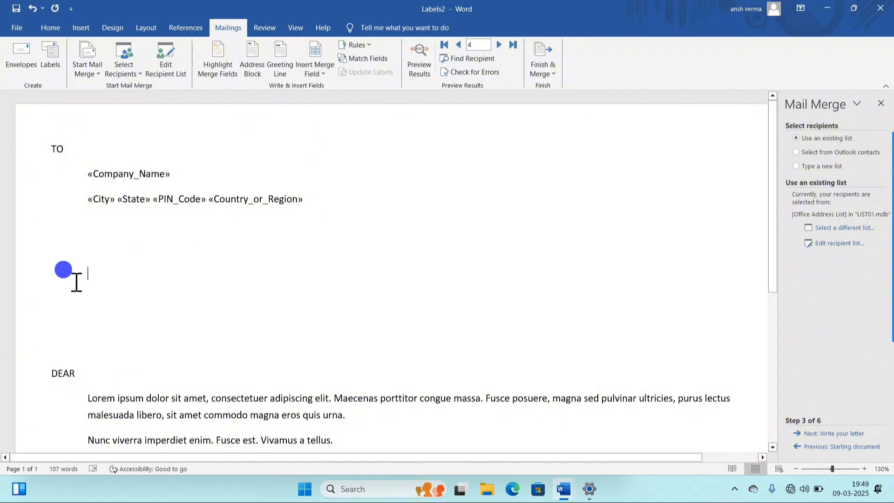
key(Delete)
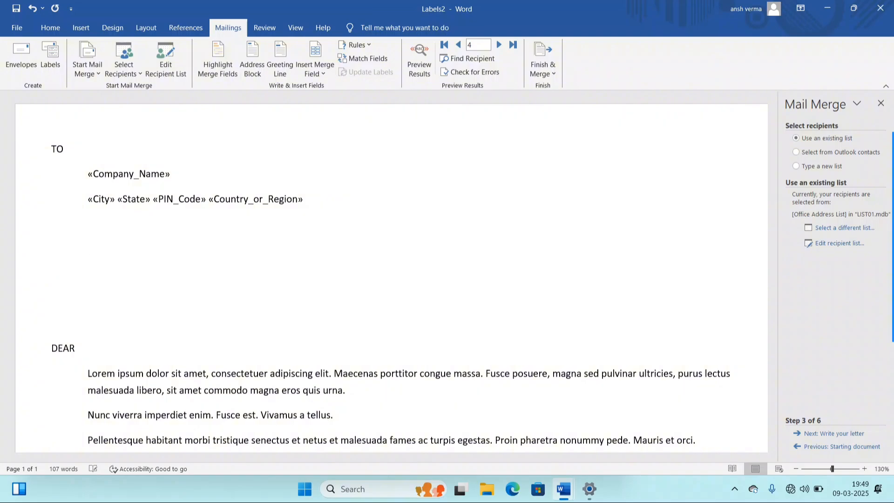
click(79, 298)
key(BackSpace)
key(BackSpace)
key(BackSpace)
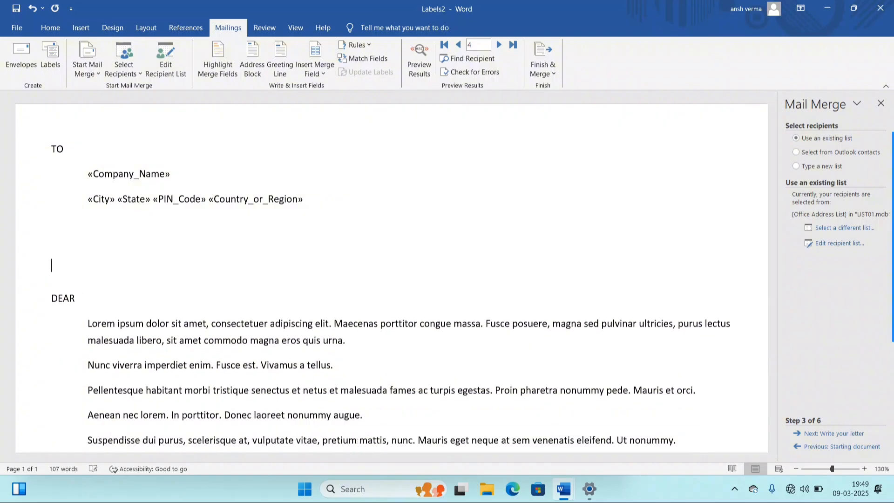
- Check the letter text from DEAR downward, then clear the selection
scroll(175, 277, down, 4)
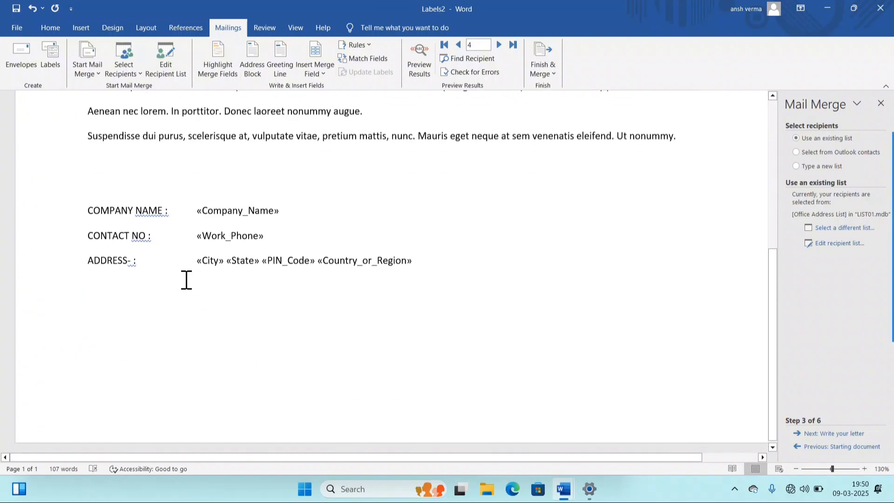
scroll(186, 280, up, 4)
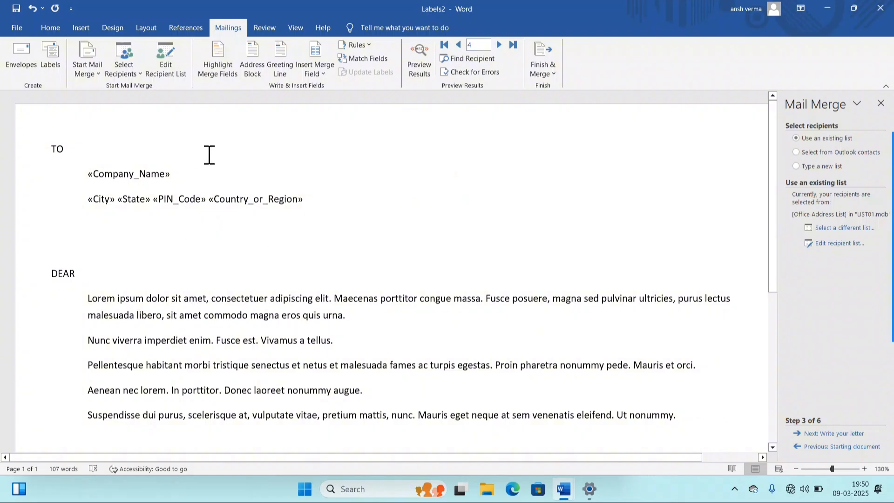
scroll(169, 270, down, 2)
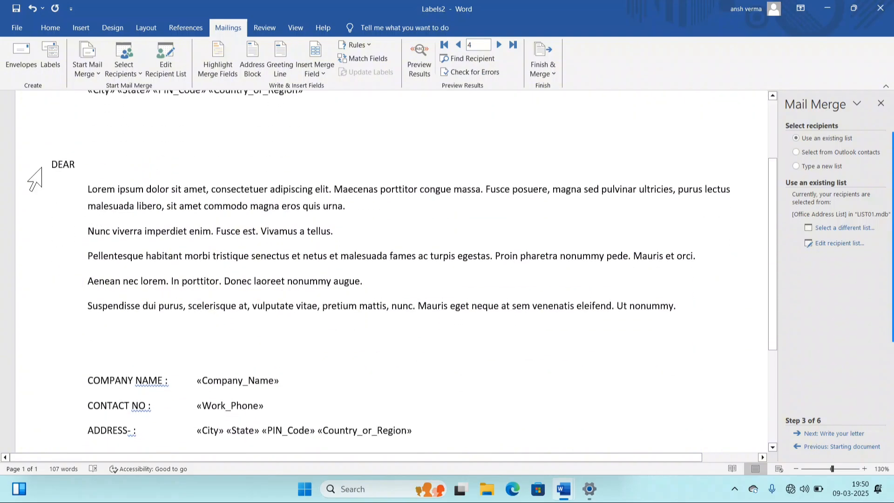
drag(49, 160, 576, 309)
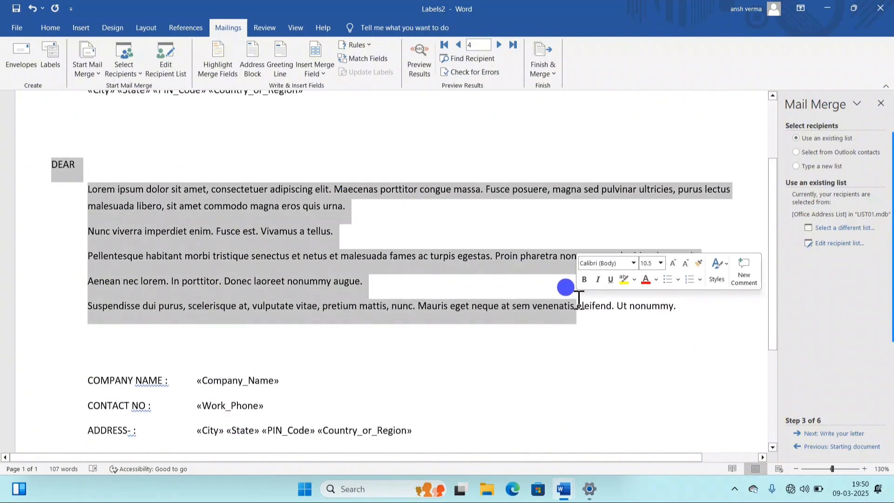
click(433, 261)
scroll(440, 280, up, 2)
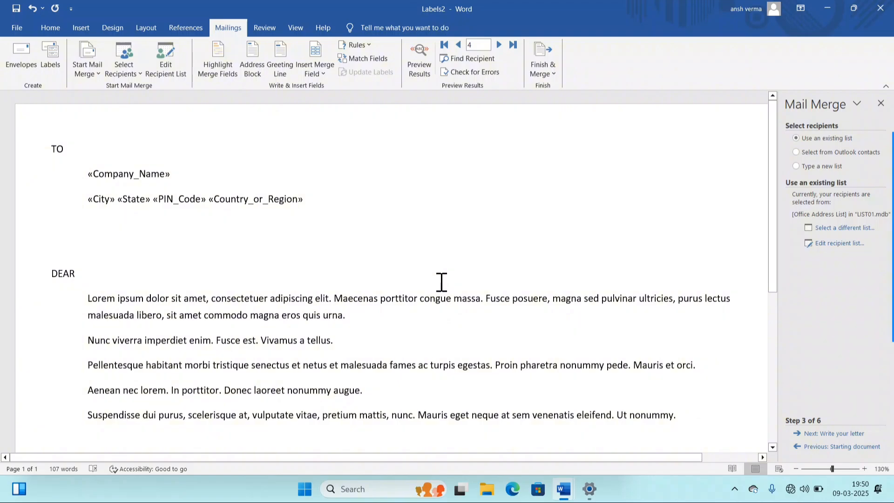
- Choose Finish & Merge > Edit Individual Documents to bring up the Merge to New Document dialog
click(538, 68)
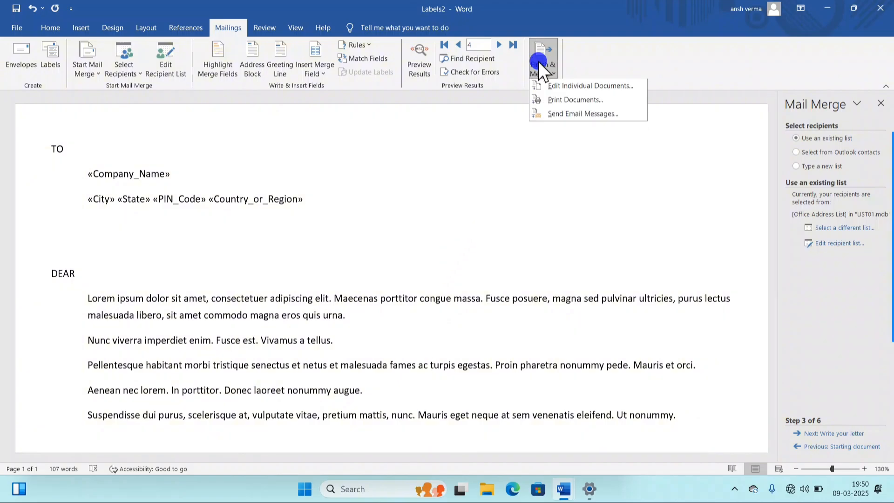
click(560, 87)
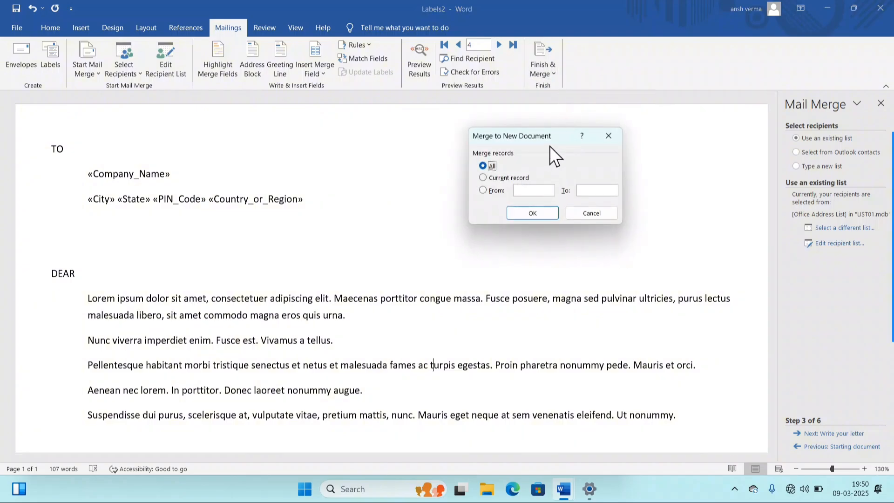
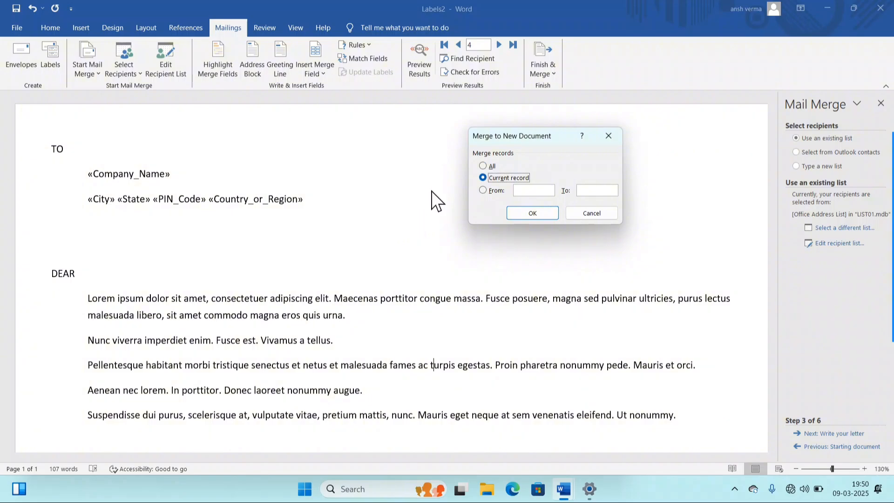
- Try a From/To record range, then merge all records into the new four-page Letters1 document
click(484, 194)
click(526, 191)
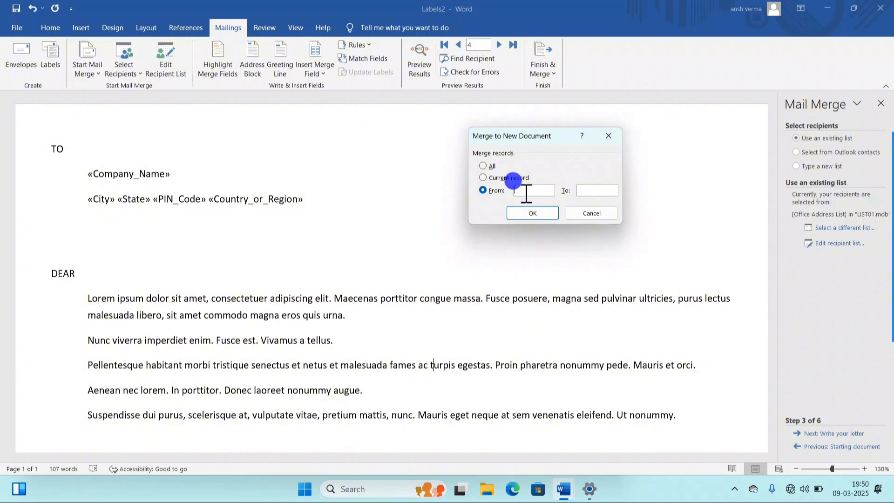
click(591, 190)
click(533, 213)
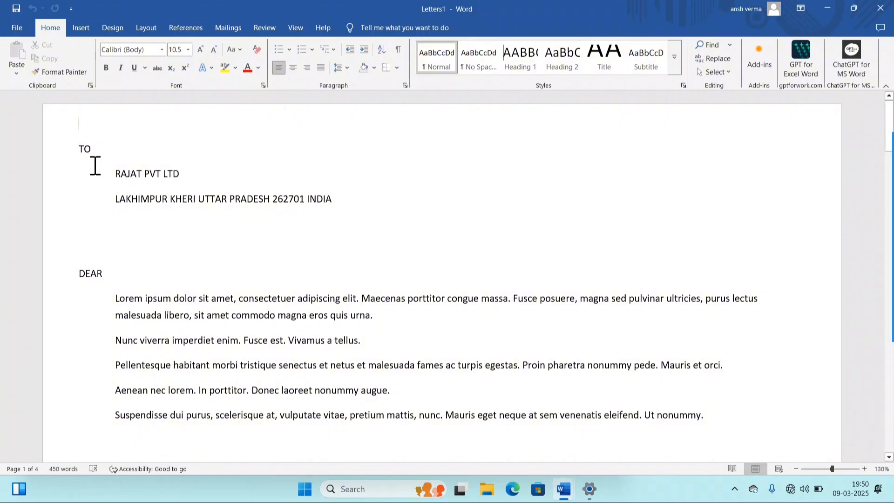
drag(111, 172, 331, 209)
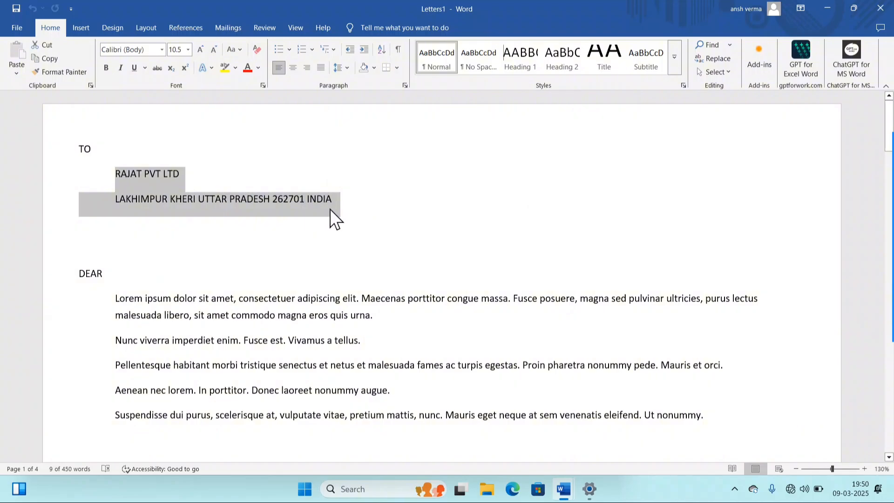
click(332, 226)
scroll(329, 242, down, 1)
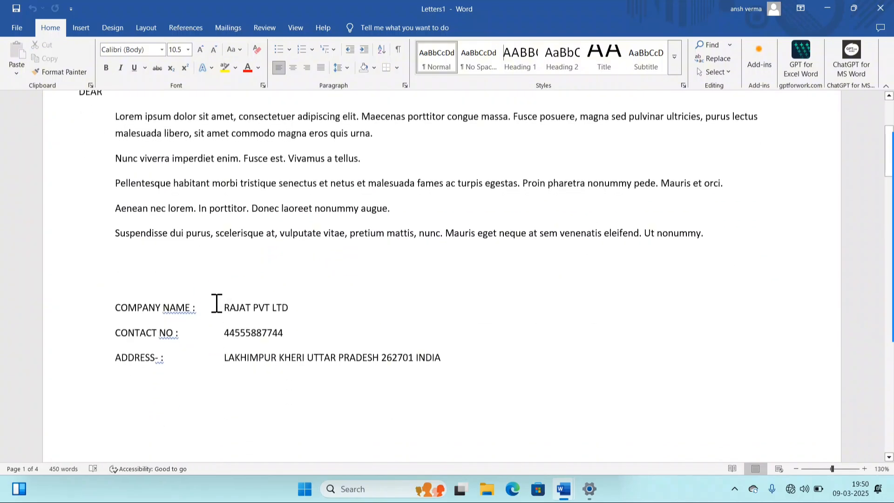
double_click(238, 307)
double_click(236, 331)
click(264, 362)
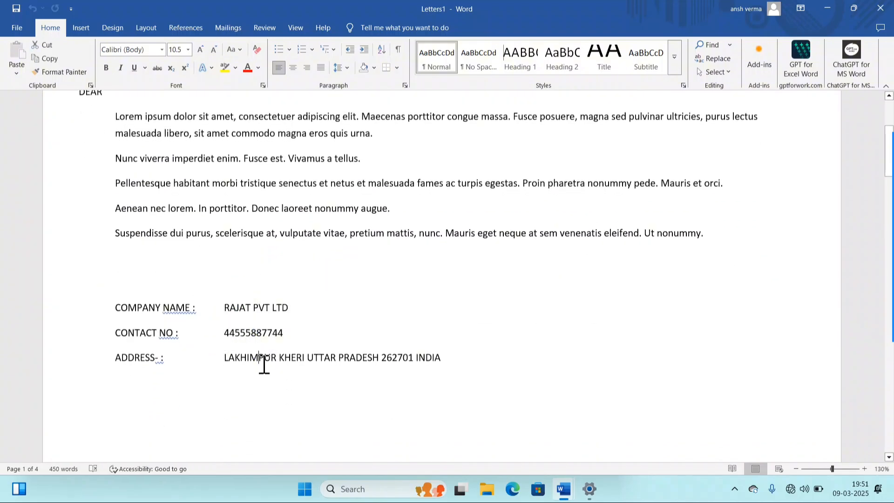
scroll(264, 362, down, 8)
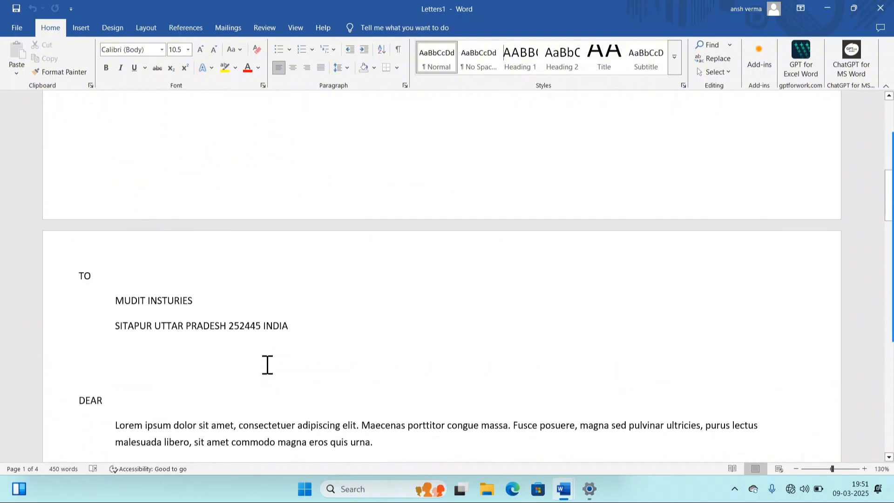
scroll(267, 365, down, 3)
drag(116, 221, 267, 245)
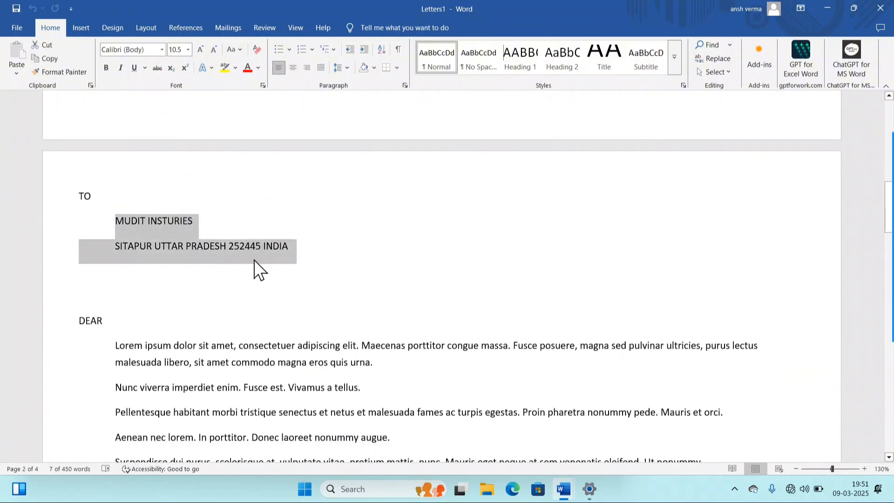
scroll(254, 260, down, 8)
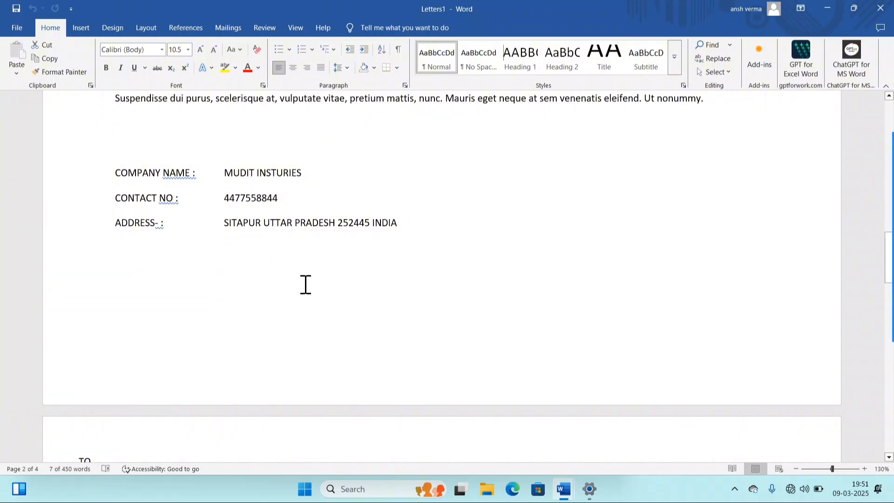
scroll(305, 284, down, 7)
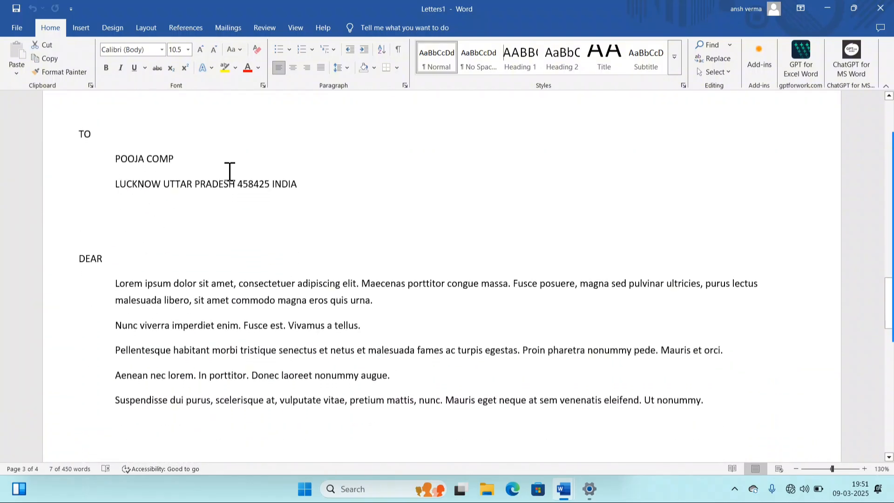
scroll(273, 201, down, 7)
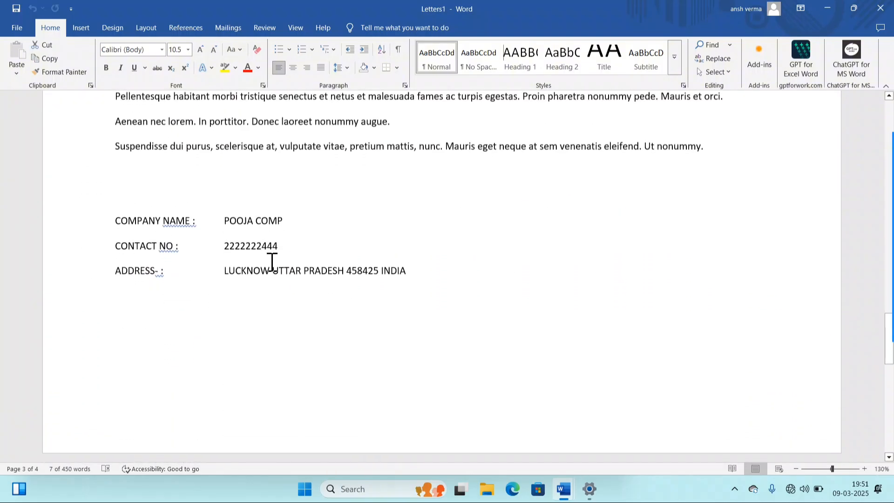
scroll(293, 267, down, 6)
drag(115, 206, 292, 236)
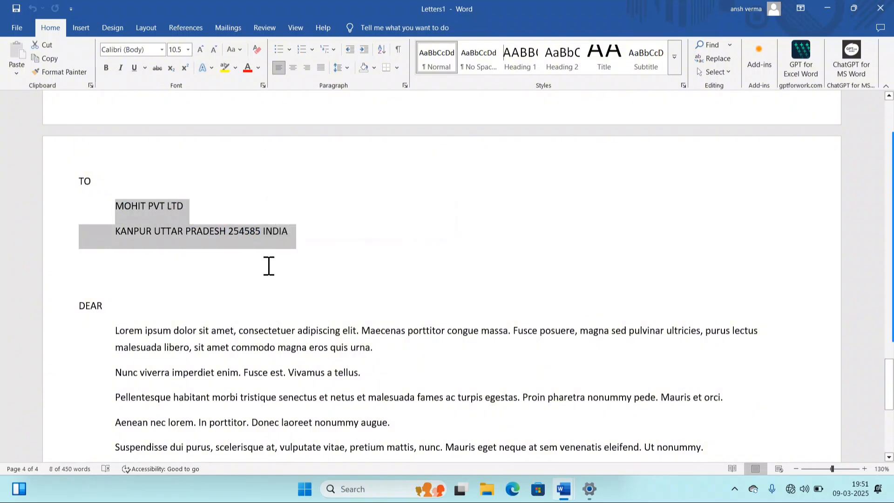
scroll(269, 267, down, 7)
scroll(268, 269, up, 11)
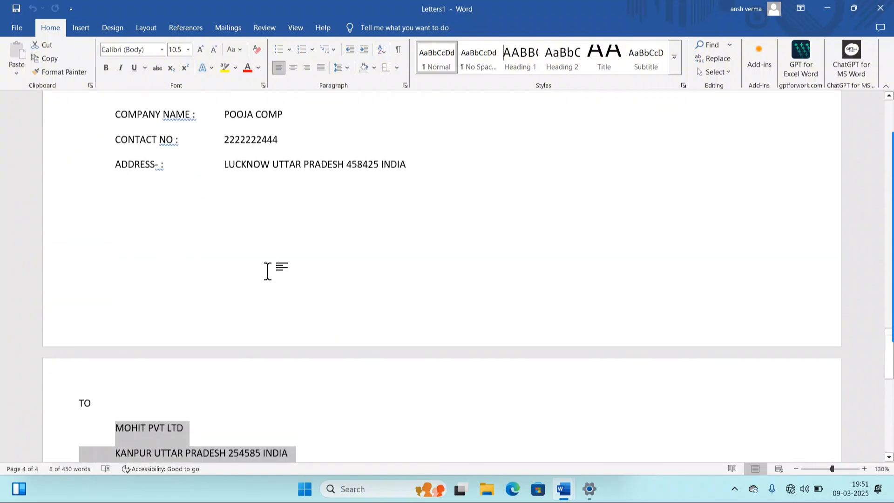
scroll(268, 272, up, 15)
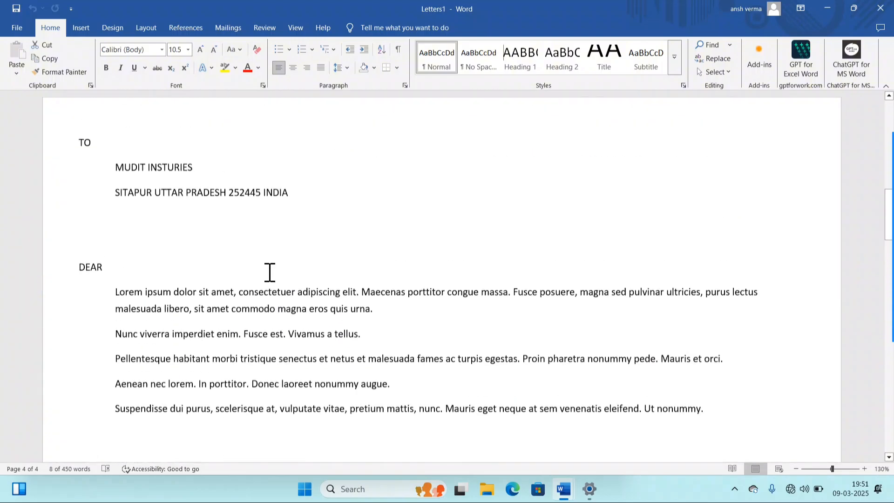
scroll(270, 272, up, 15)
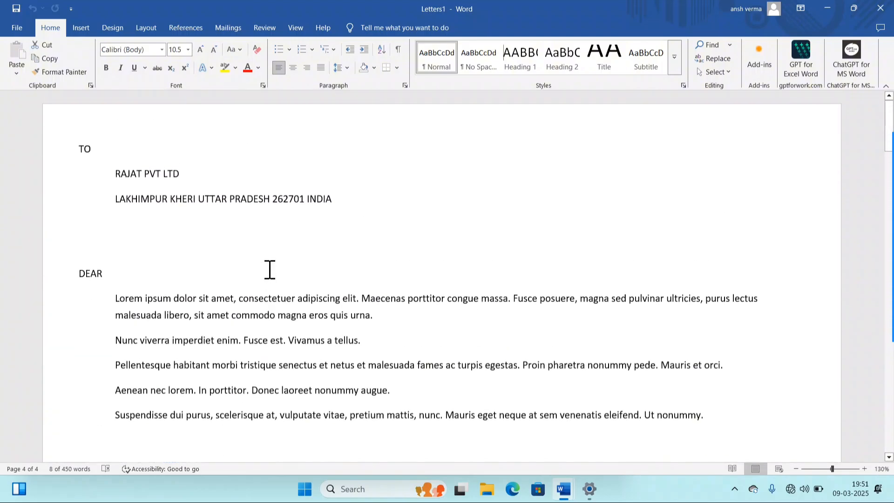
click(134, 233)
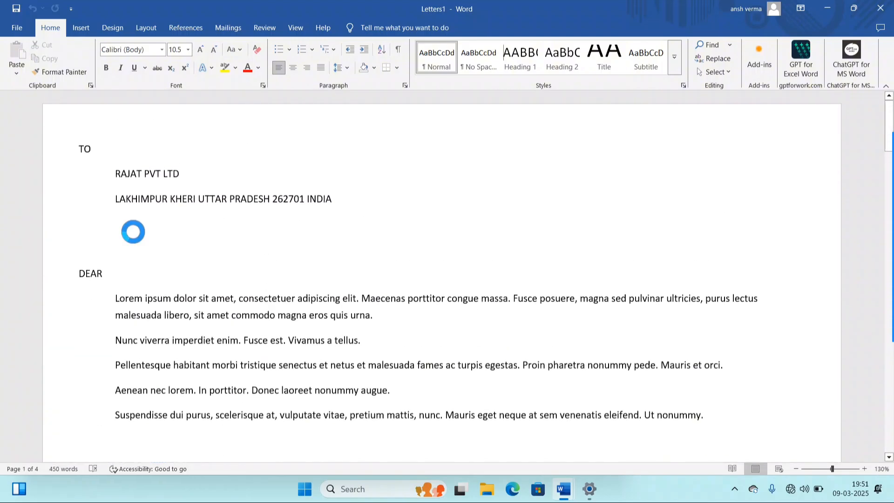
- Cancel saving Letters1 and return to the Mailings commands with the cursor in the address line
key(F12)
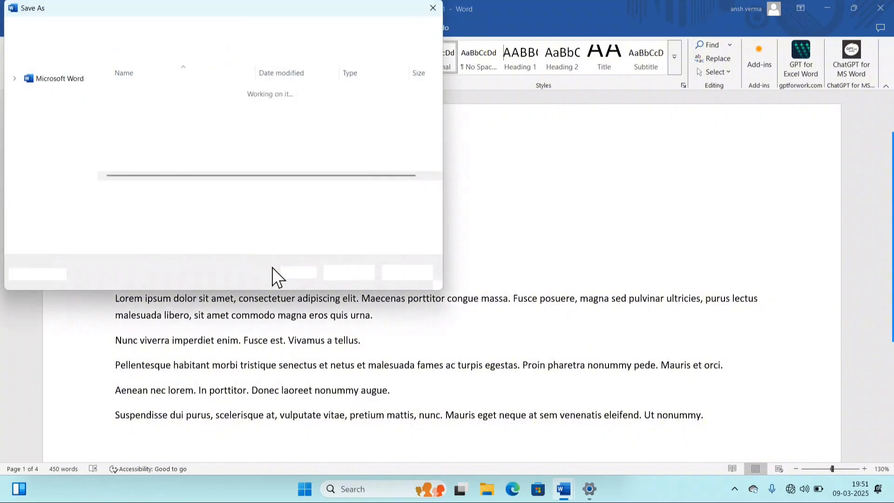
click(417, 272)
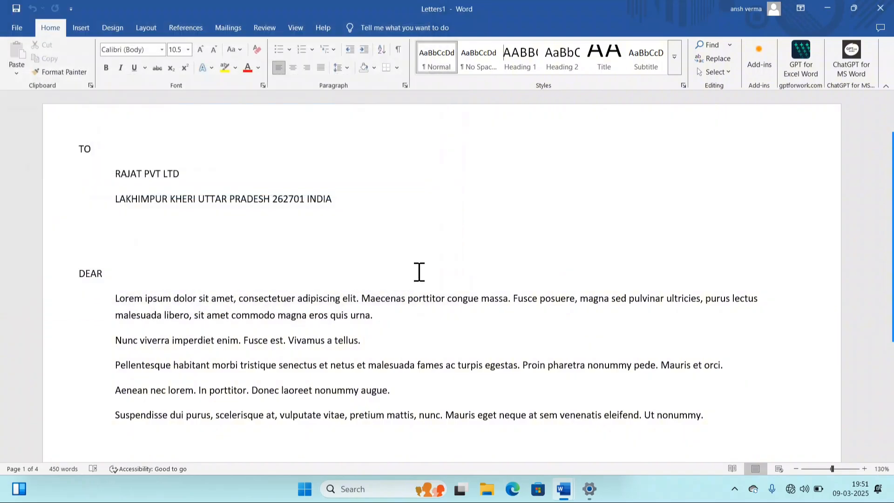
scroll(7, 303, down, 5)
scroll(6, 303, up, 7)
click(224, 31)
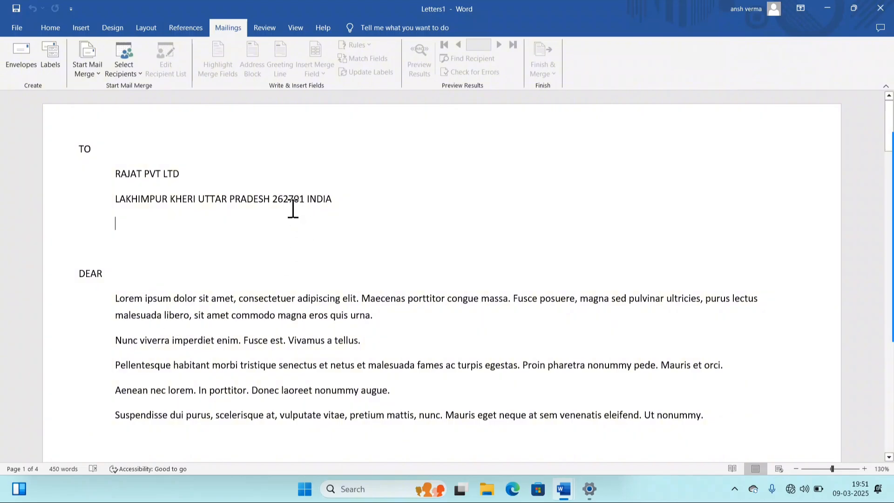
click(204, 199)
- Switch to Labels2, turn on Preview Results and step through POOJA COMP to record 4, MOHIT PVT LTD
mouse_move(563, 489)
click(591, 417)
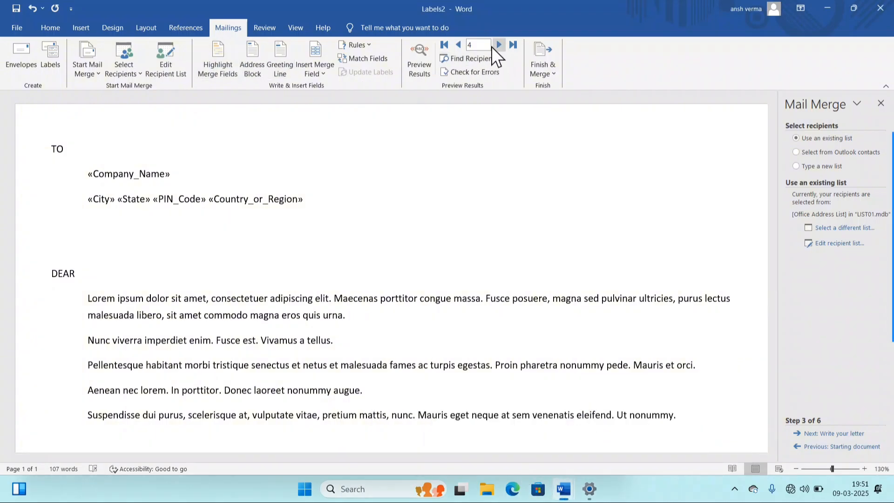
click(455, 42)
click(418, 53)
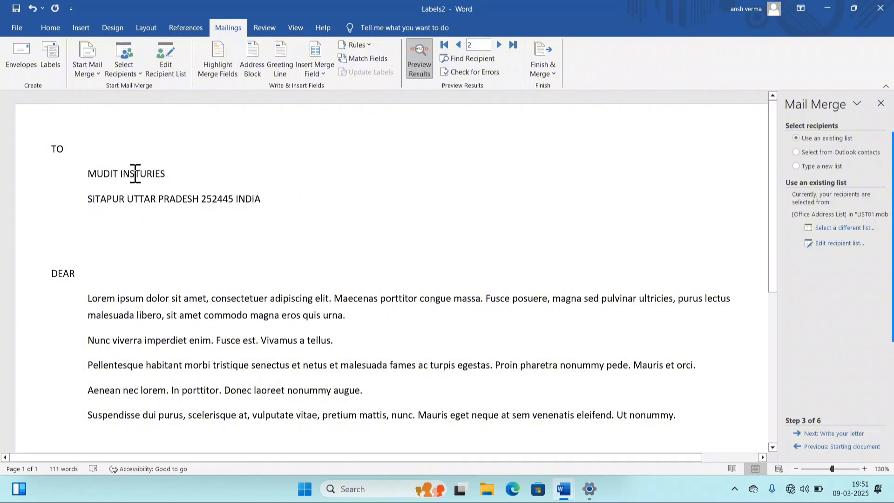
click(498, 45)
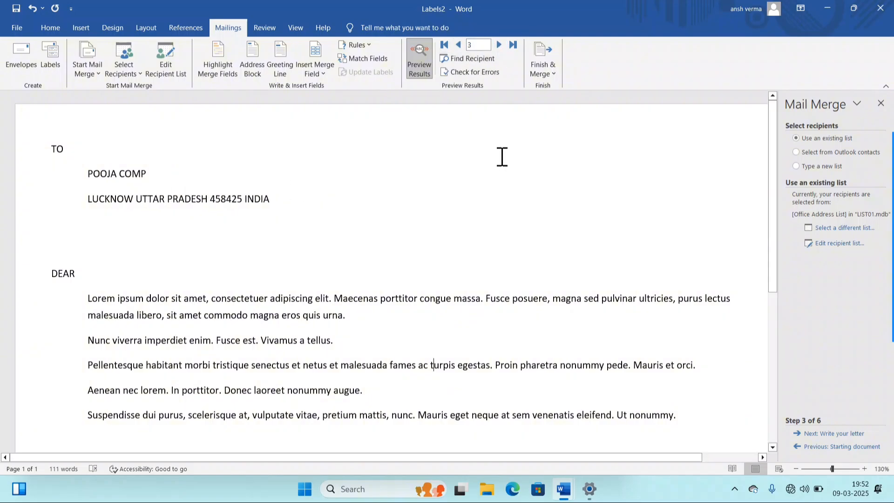
click(498, 44)
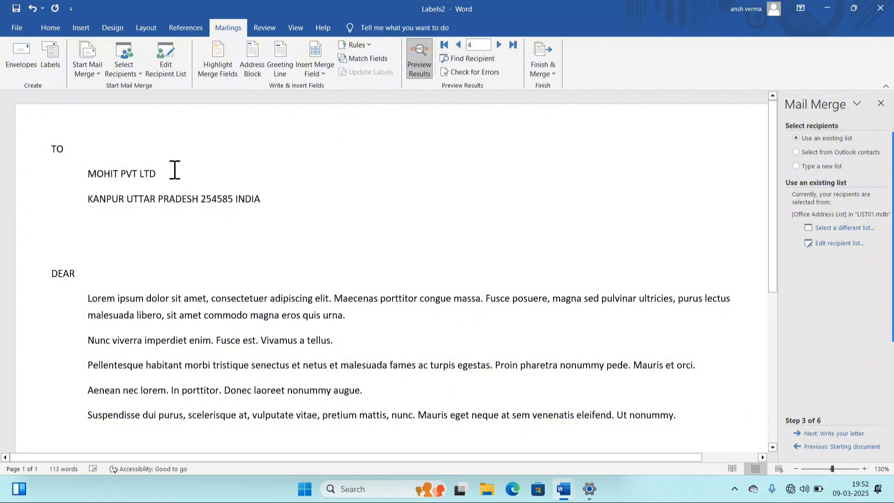
scroll(215, 175, down, 5)
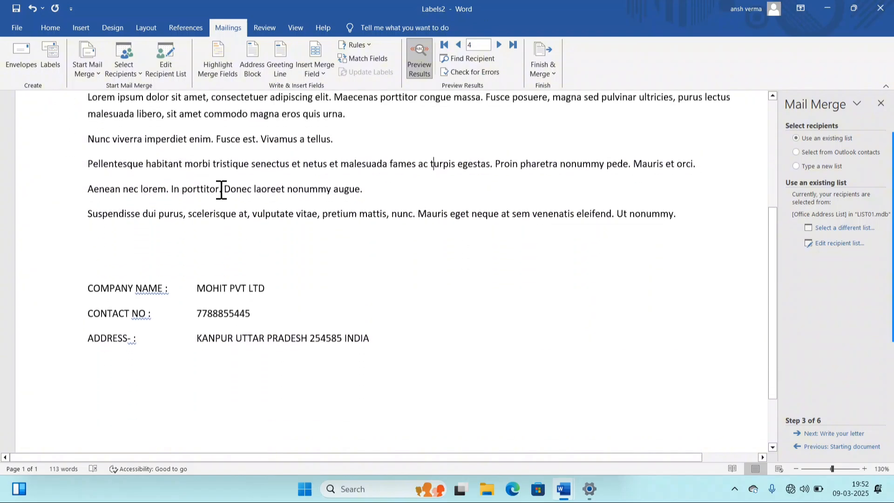
scroll(222, 193, up, 5)
scroll(222, 194, up, 1)
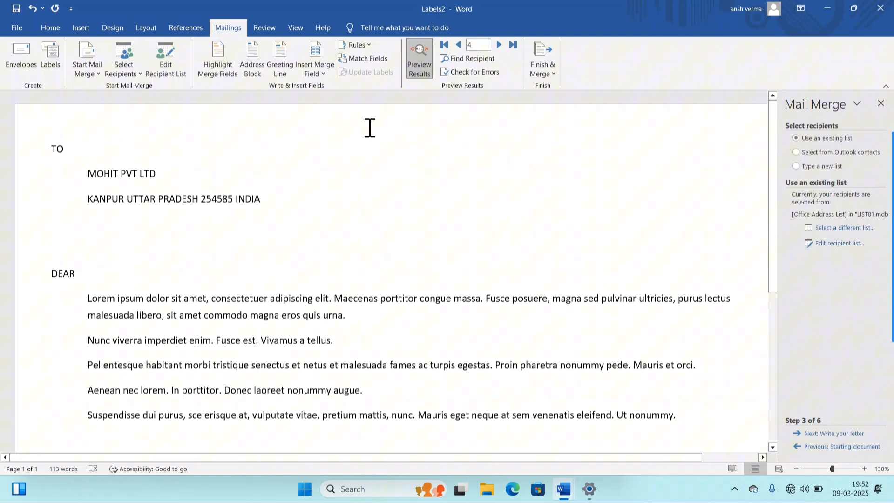
- Return the preview to record 1, RAJAT PVT LTD, and glance at Find Recipient and Insert Merge Field
click(457, 45)
click(457, 46)
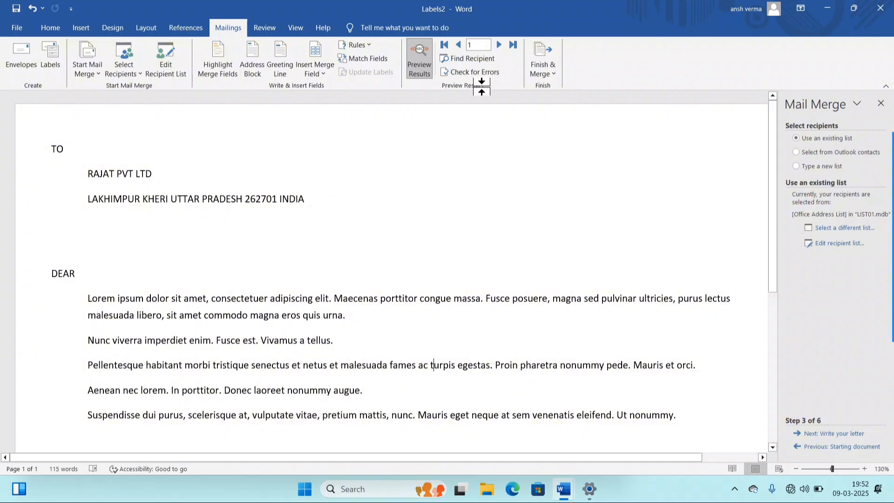
click(488, 60)
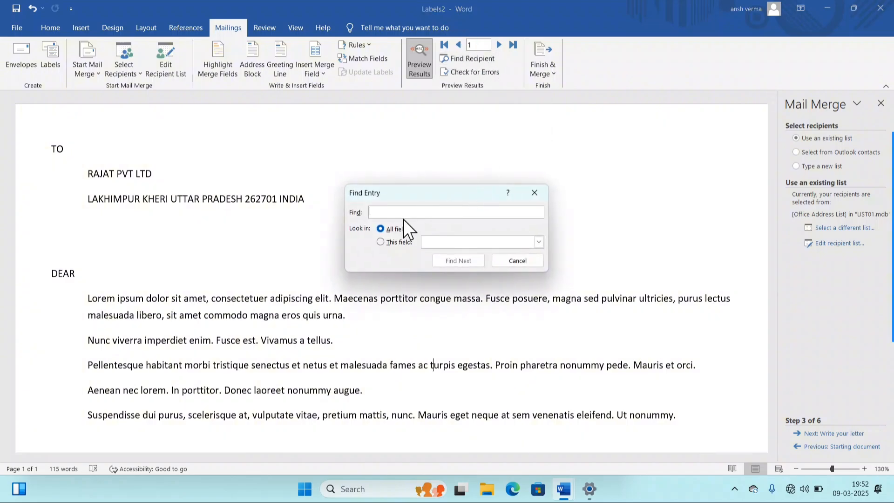
click(515, 261)
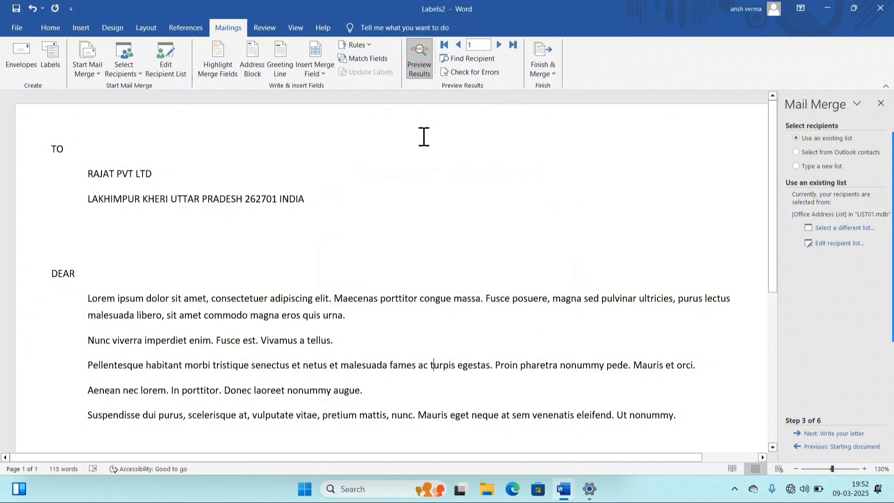
click(314, 74)
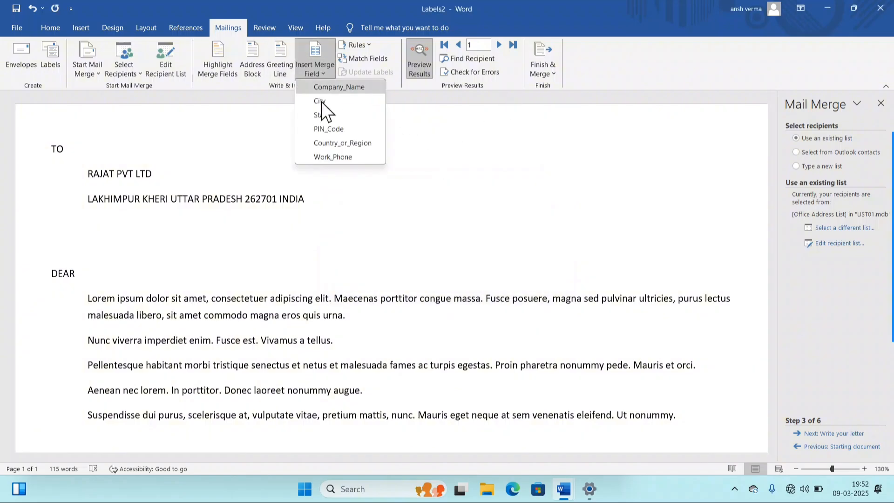
click(314, 69)
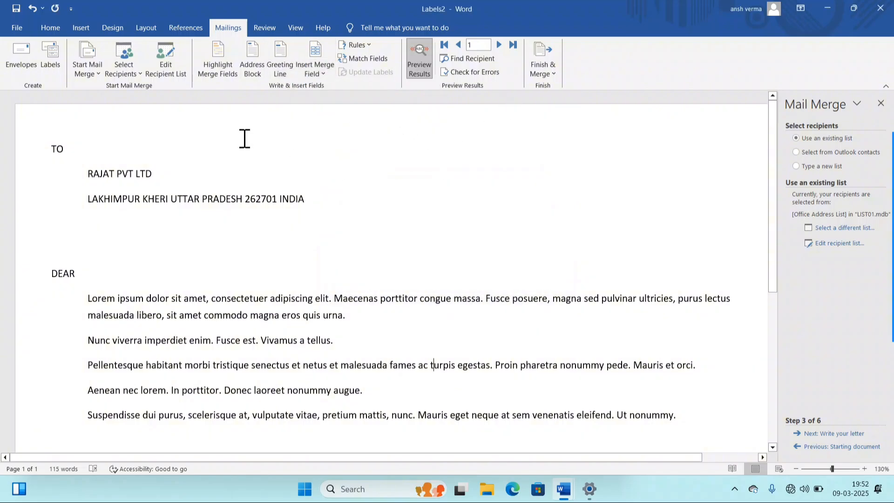
scroll(247, 144, down, 4)
scroll(253, 153, down, 2)
scroll(257, 168, up, 5)
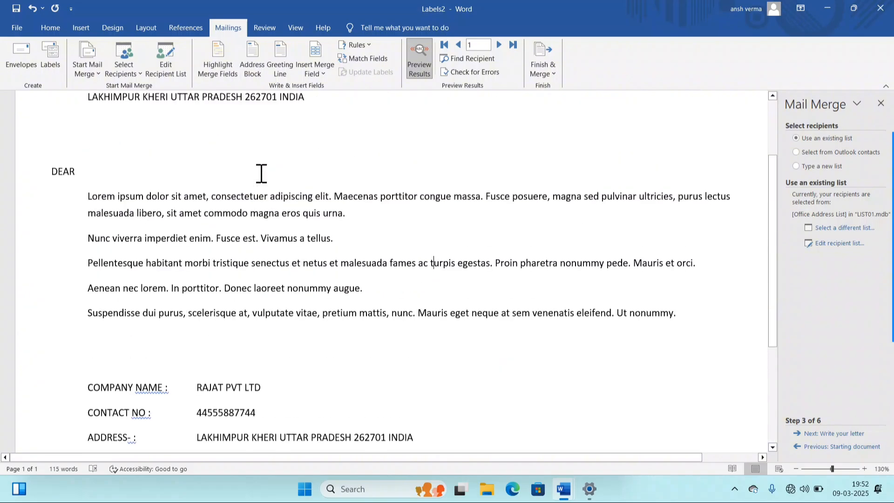
- Look over the Select Recipients options, then open the Mail Merge Recipients list from LIST01.mdb
click(122, 71)
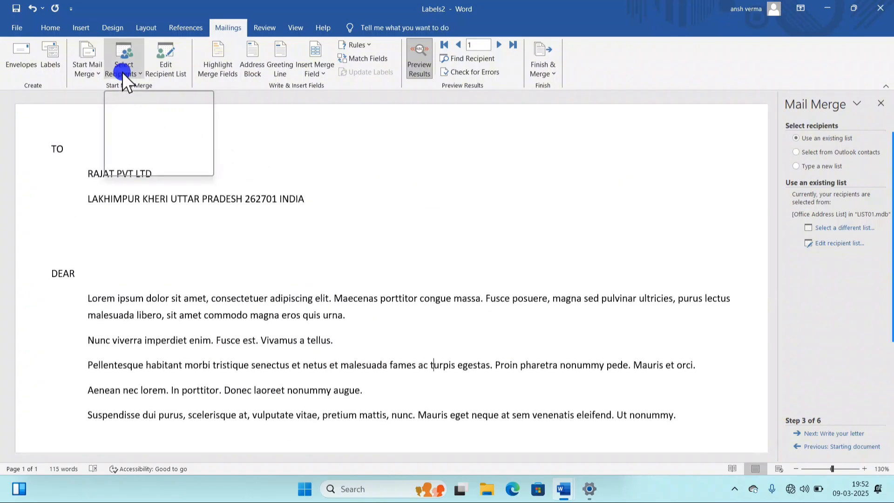
click(180, 202)
scroll(191, 214, down, 5)
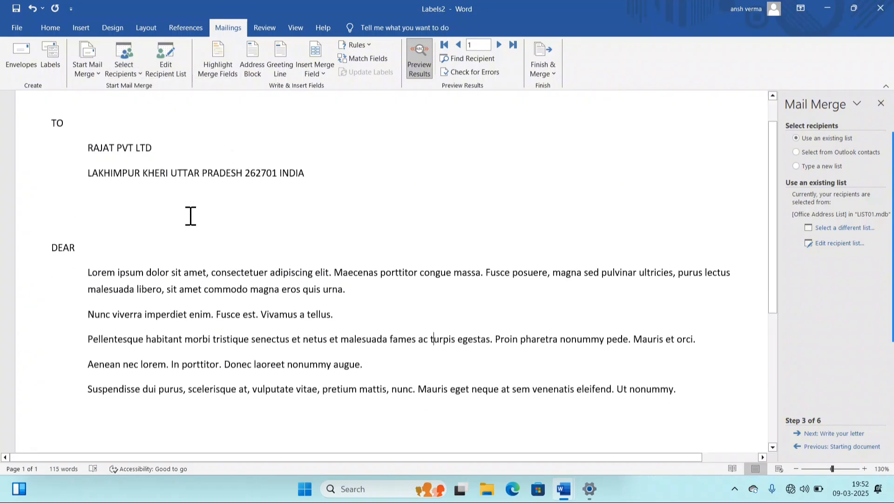
scroll(189, 214, down, 1)
scroll(189, 214, up, 5)
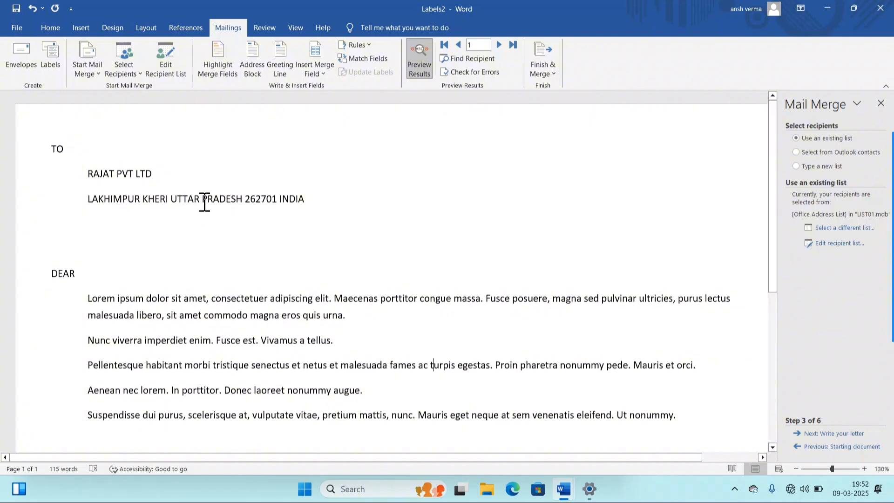
click(167, 71)
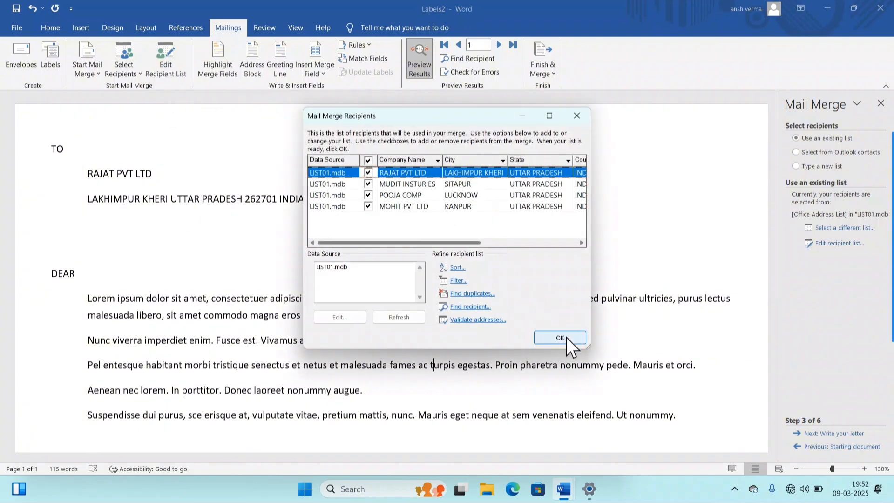
- Uncheck POOJA COMP in Mail Merge Recipients, confirm, and reopen the list to verify the exclusion
click(368, 196)
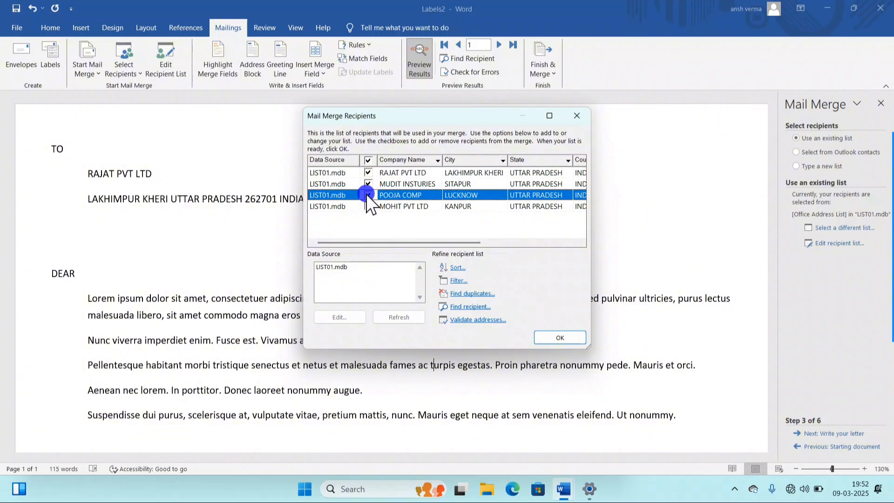
click(573, 342)
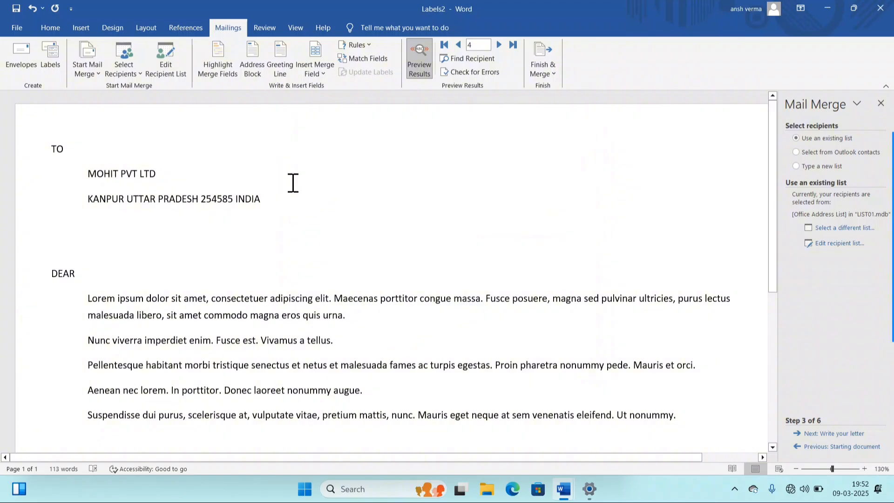
scroll(247, 163, down, 3)
scroll(259, 155, up, 3)
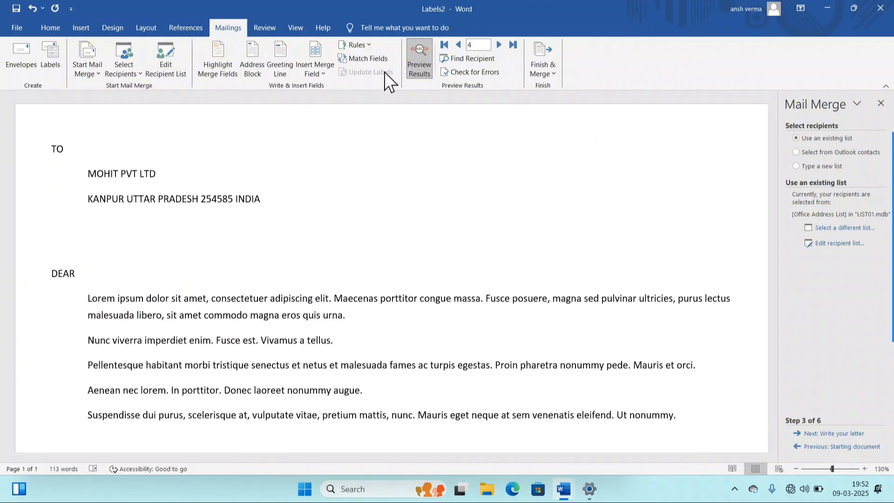
scroll(217, 200, down, 5)
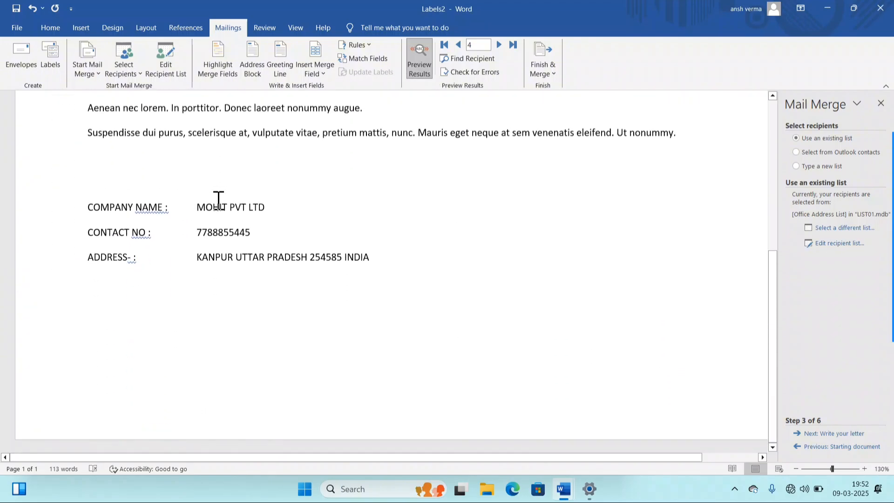
scroll(281, 170, up, 5)
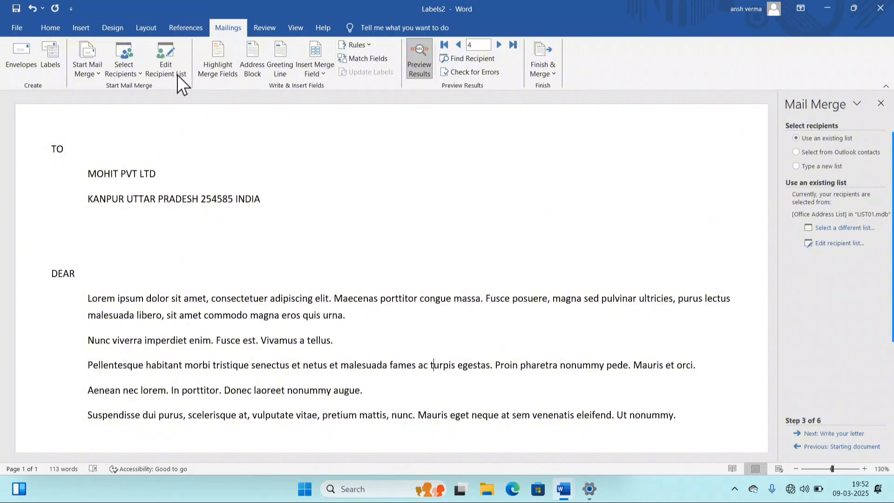
click(164, 69)
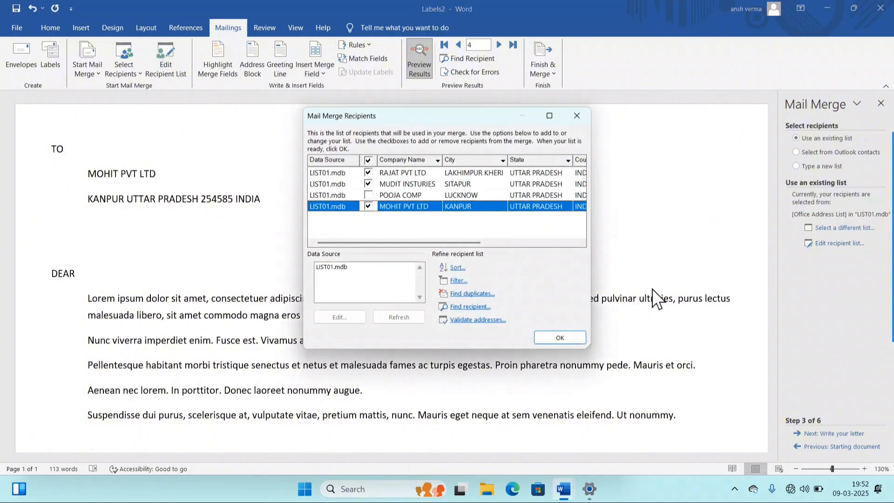
click(569, 339)
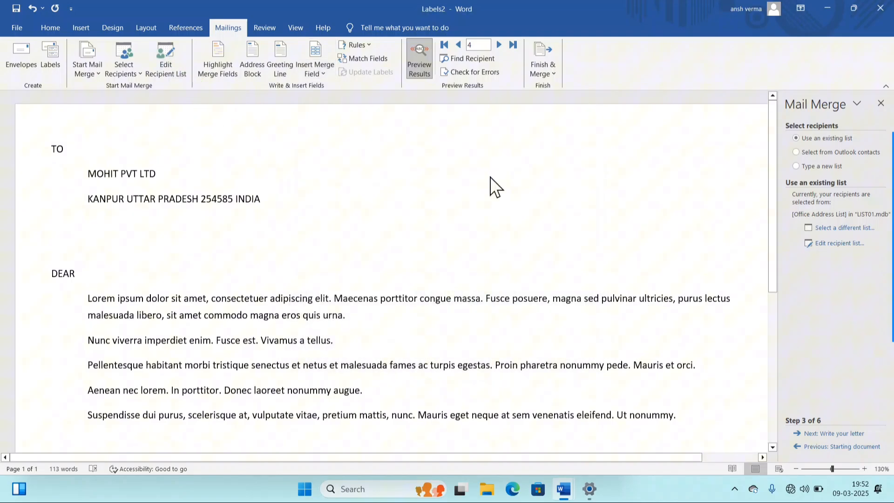
- Merge the three remaining recipients into the new Letters2 document, then return to the Mailings tab
click(541, 68)
click(582, 88)
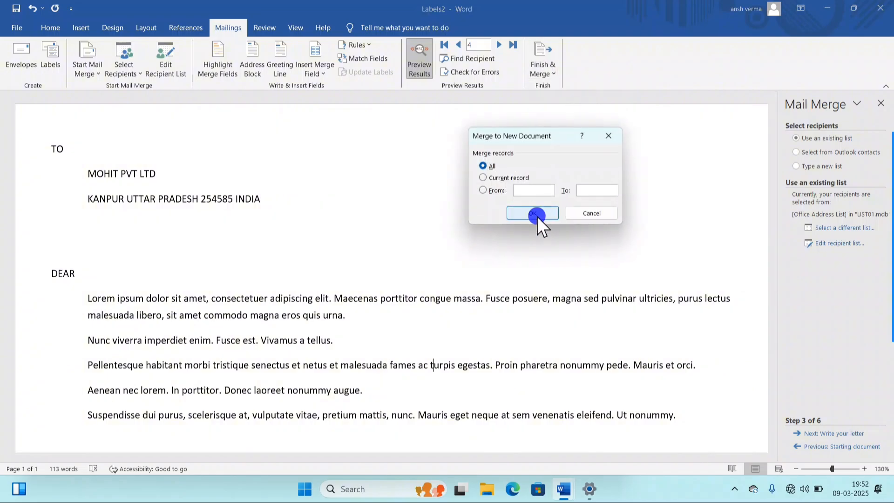
click(538, 217)
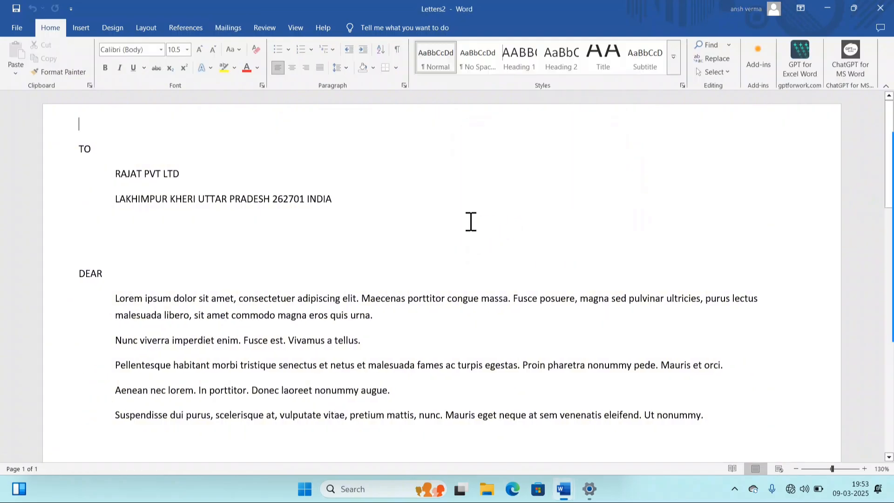
scroll(138, 182, down, 4)
scroll(138, 182, down, 15)
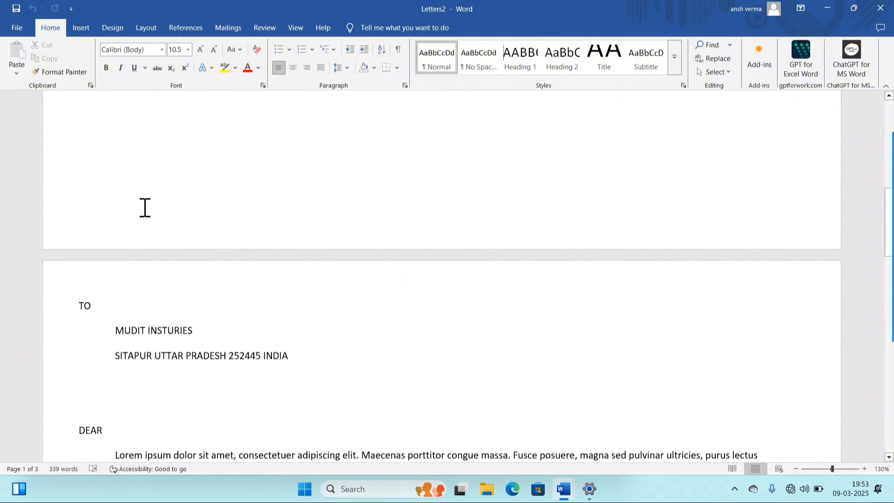
scroll(145, 211, down, 8)
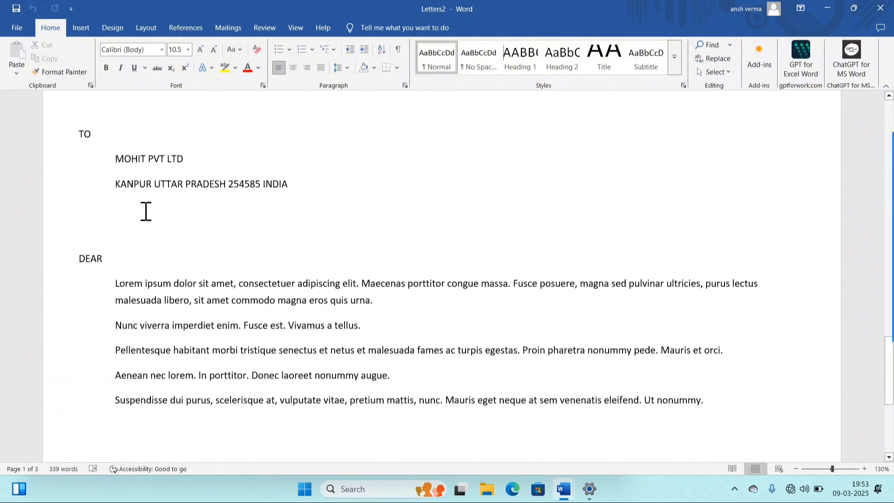
scroll(145, 211, up, 7)
scroll(146, 211, up, 12)
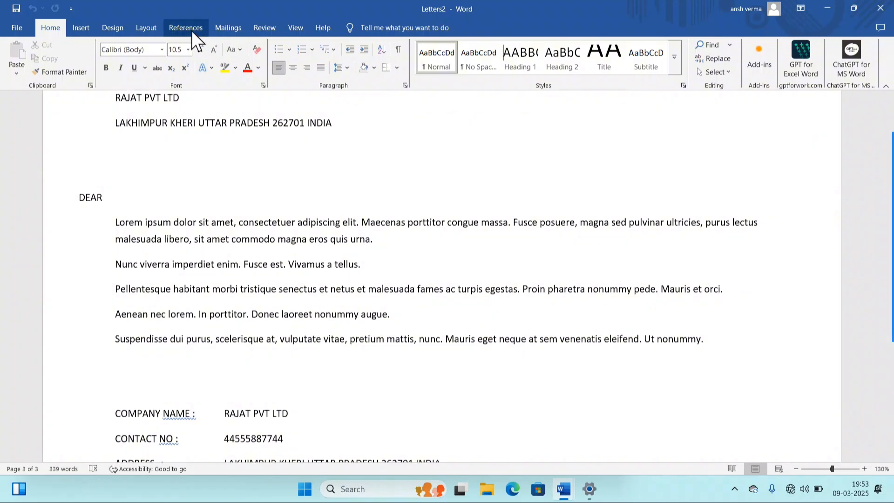
click(222, 29)
click(338, 194)
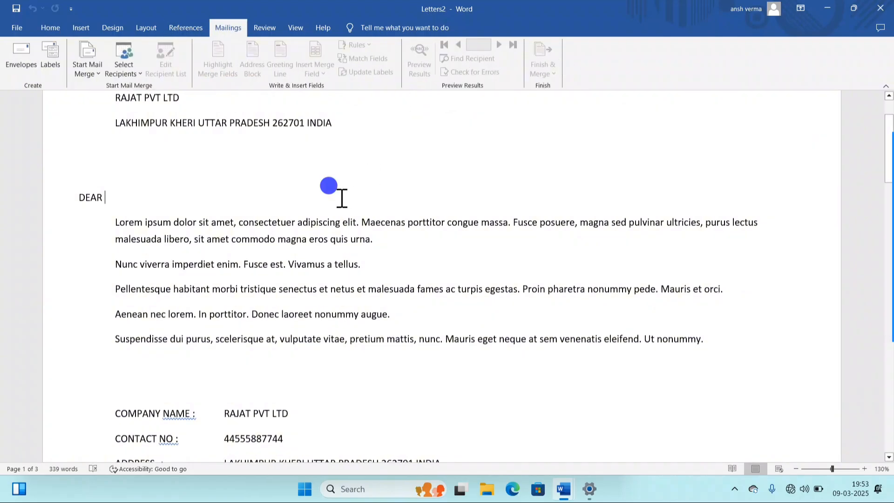
- Switch to Labels2 and browse Use an Existing List to LIST01, then cancel without connecting
mouse_move(563, 489)
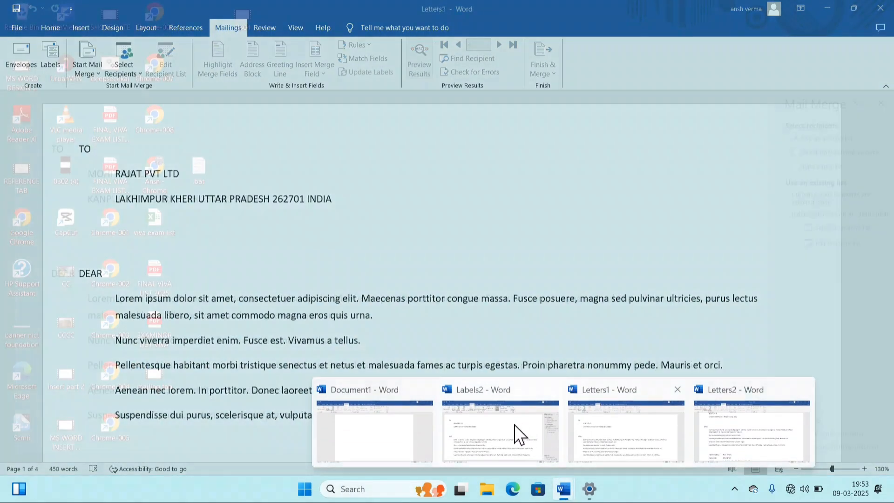
click(513, 423)
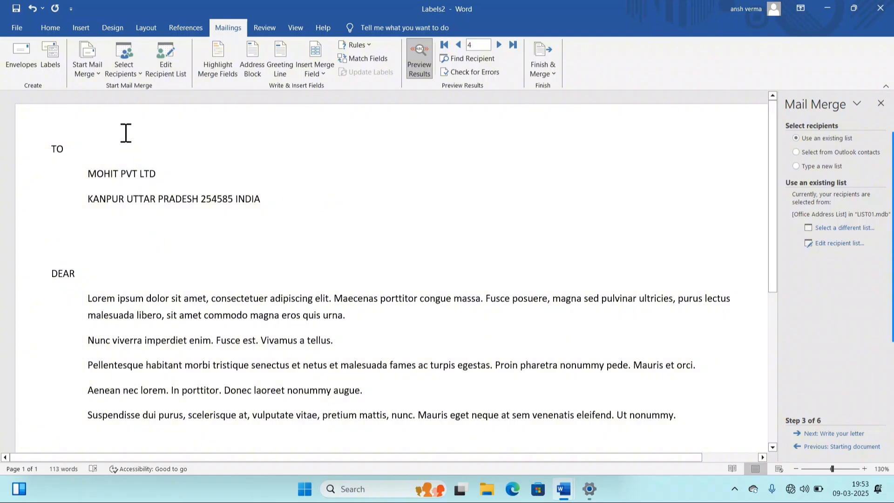
click(116, 72)
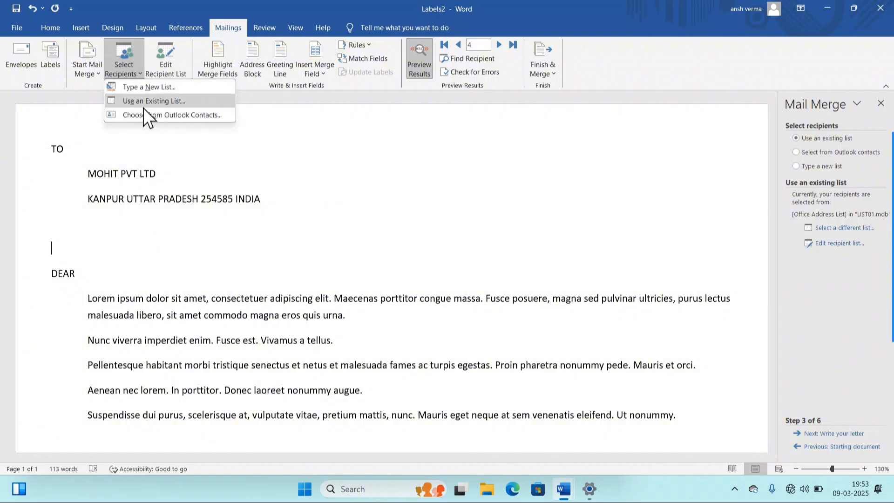
click(183, 99)
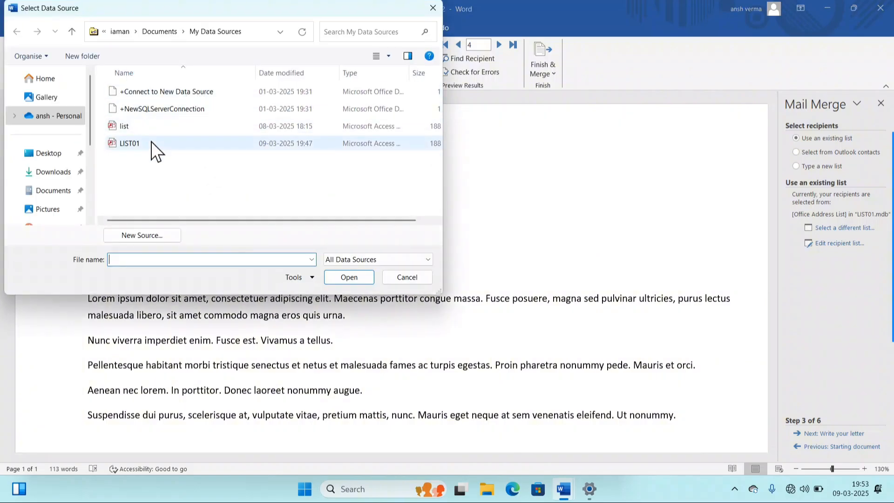
click(142, 144)
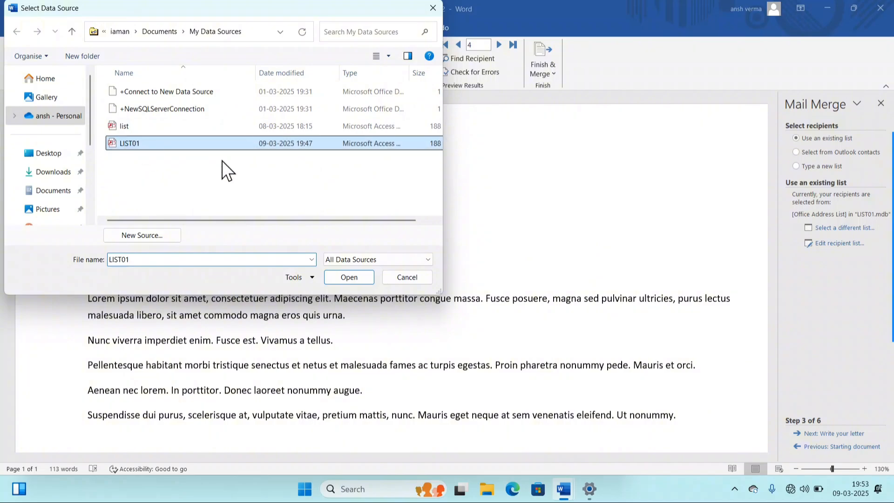
click(405, 278)
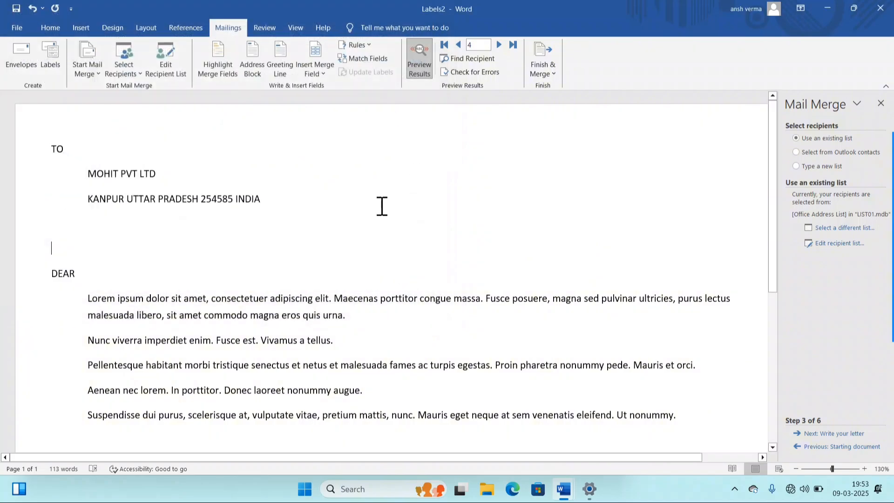
- Select all of the Labels2 letter text with Ctrl+A and delete it, leaving an empty page
click(465, 230)
scroll(172, 261, down, 3)
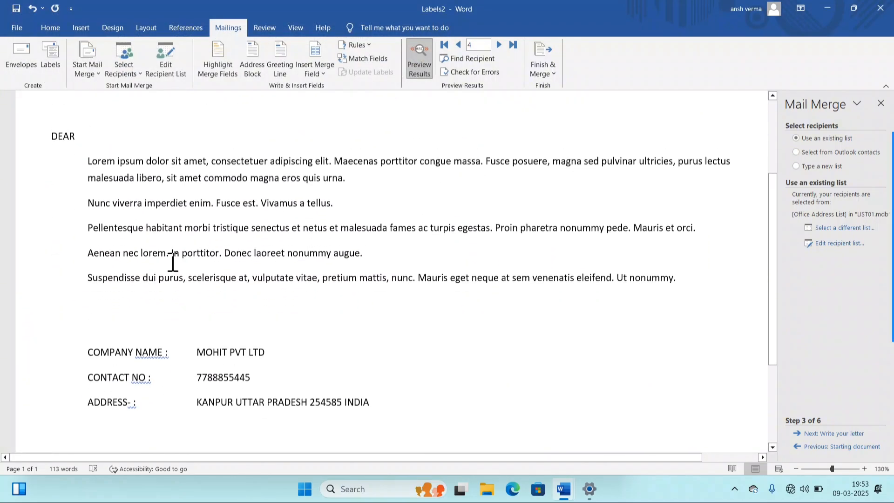
scroll(171, 262, up, 2)
key(ctrl+a)
key(Delete)
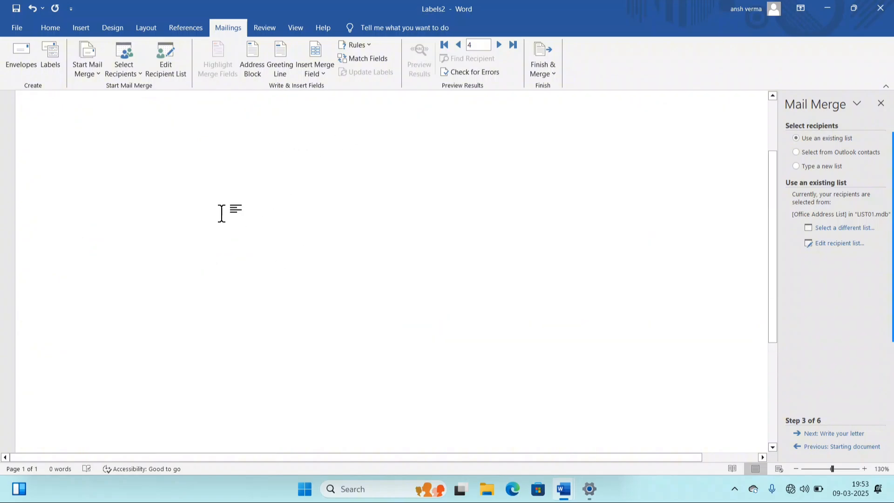
- Create a new blank document, Document3, and move across the ribbon tabs to Mailings
click(21, 28)
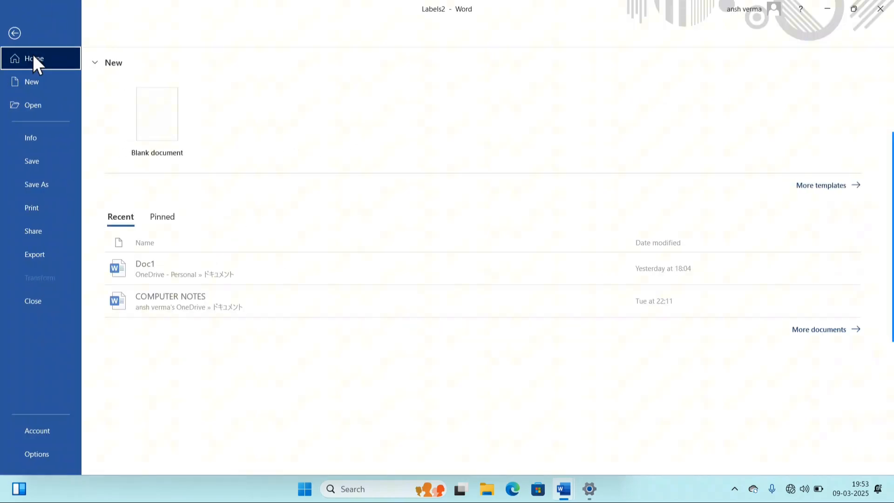
click(46, 87)
click(186, 99)
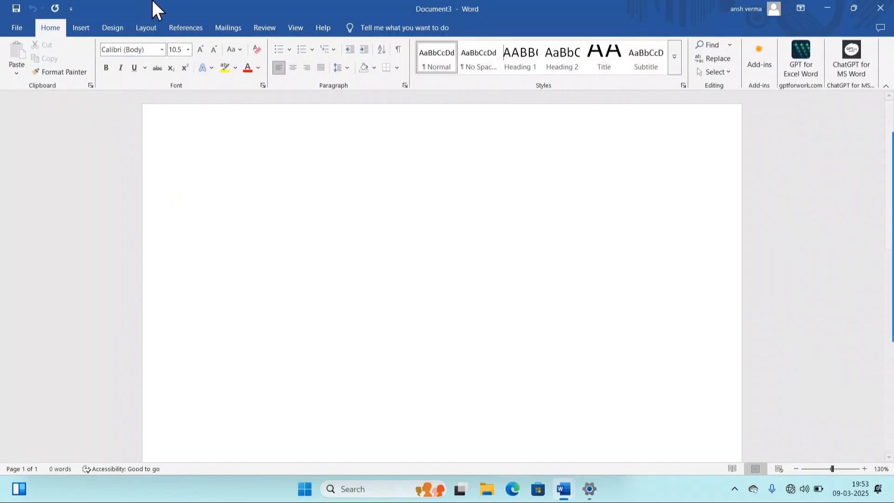
click(159, 25)
click(195, 26)
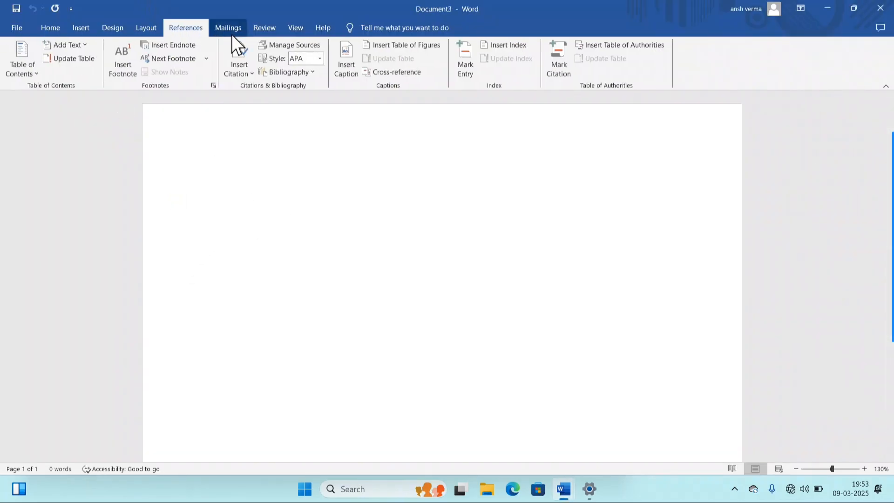
click(228, 25)
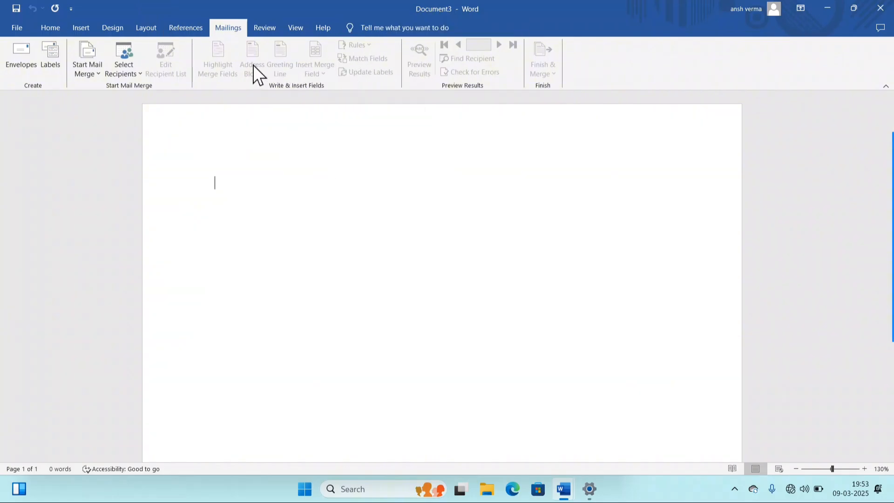
- Attach the LIST01 data source to Document3 as an existing recipient list
click(121, 69)
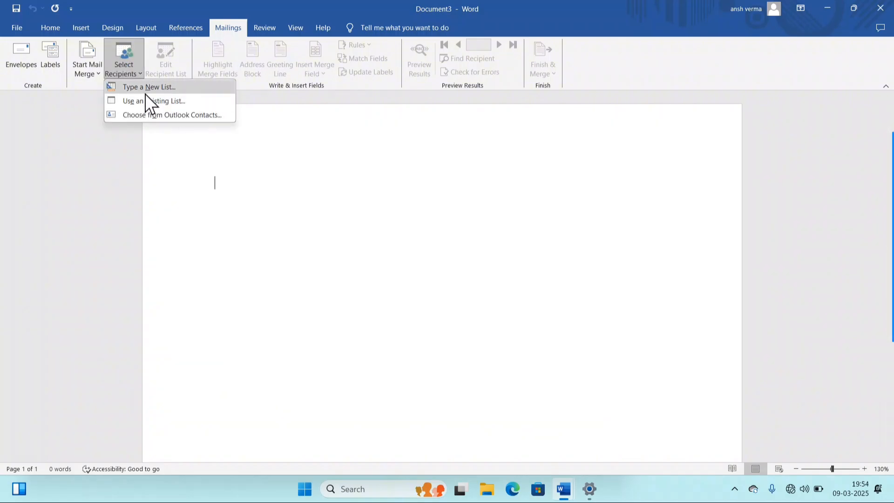
click(169, 100)
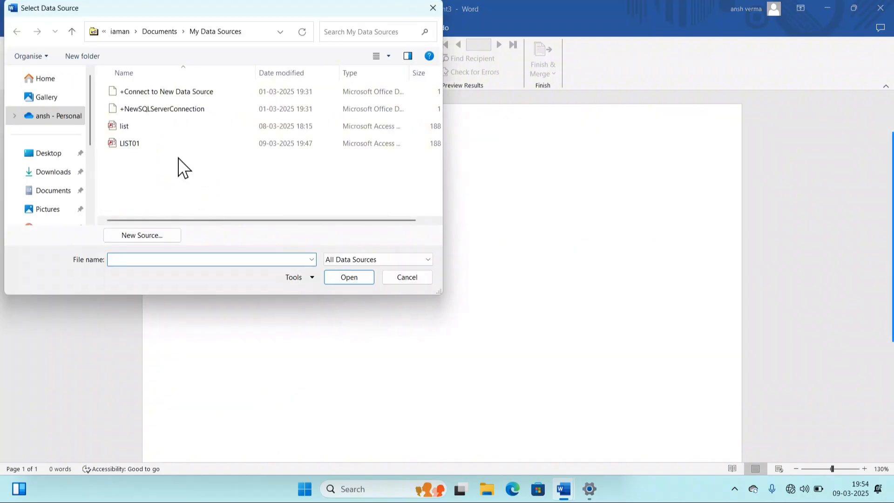
click(130, 143)
click(347, 277)
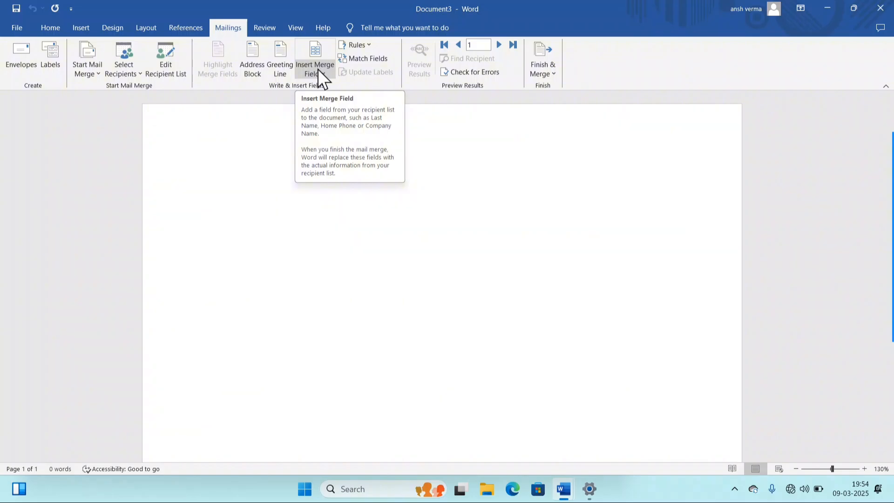
- Confirm all four LIST01 recipients stay included and glance at the available merge fields
click(163, 56)
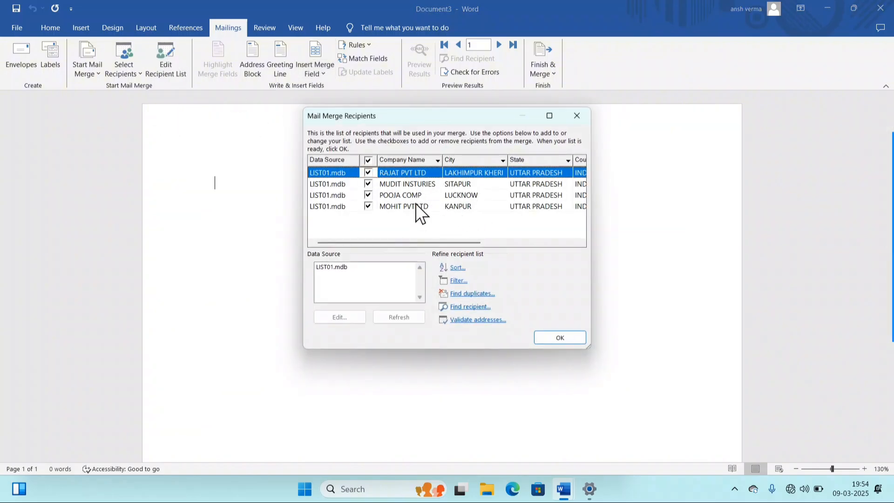
click(563, 333)
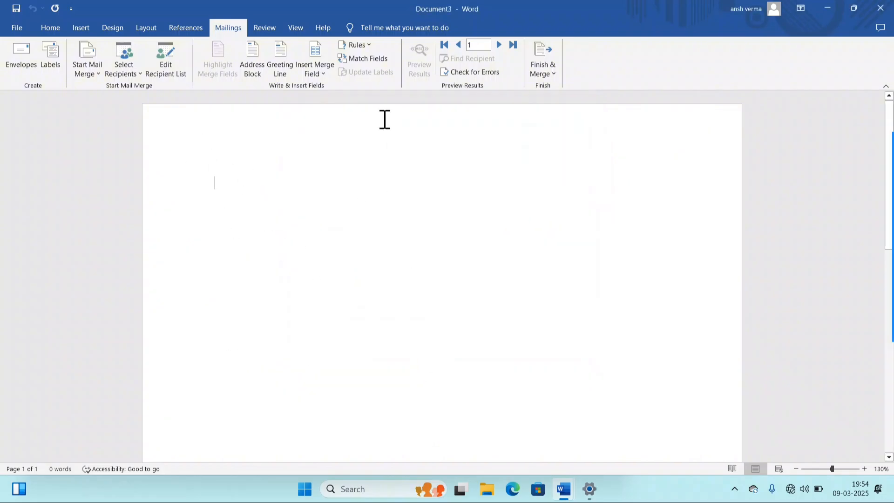
click(316, 79)
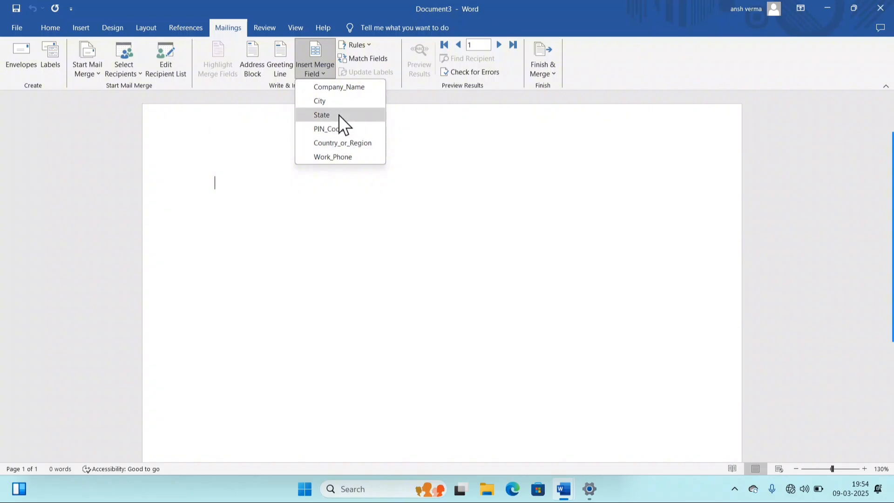
click(261, 175)
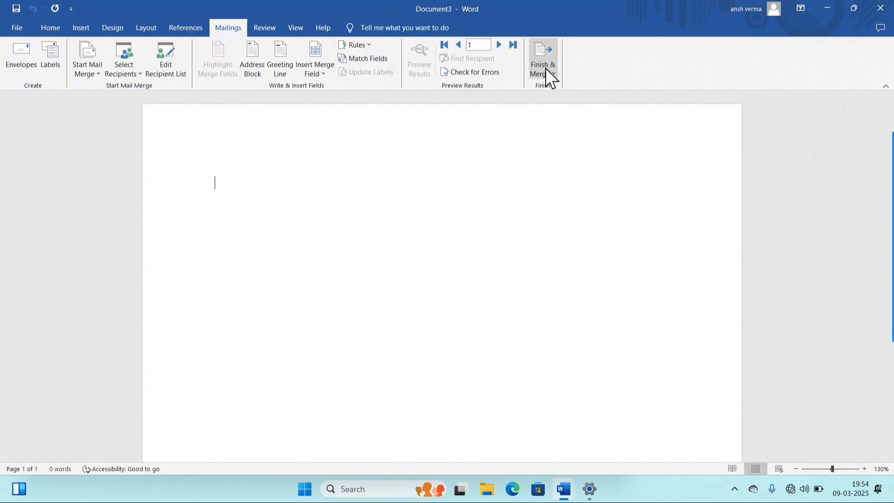